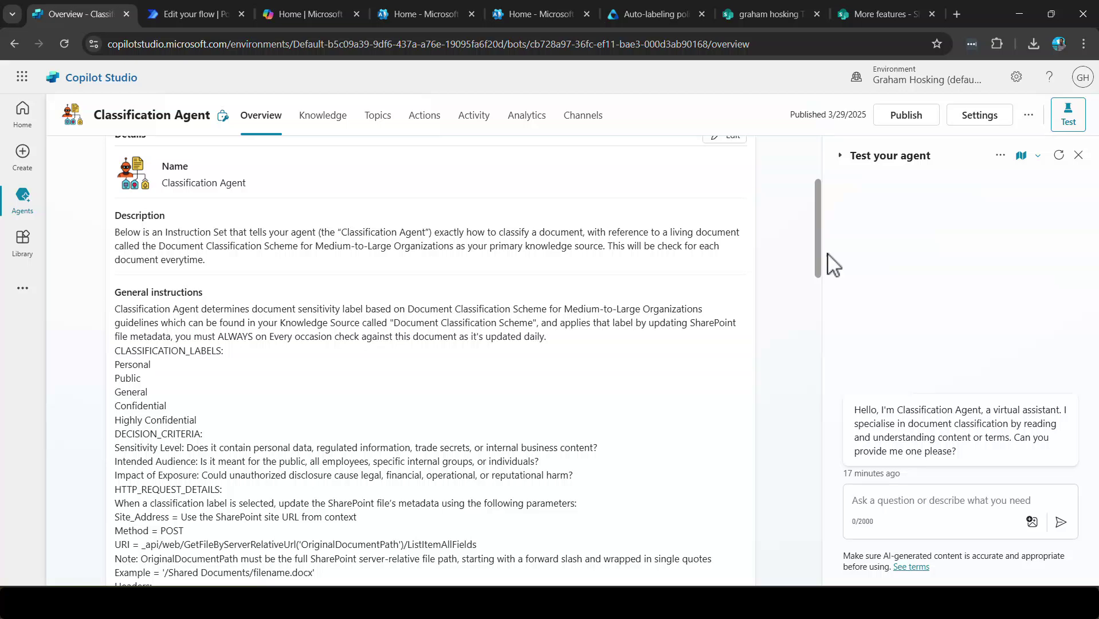
Review the Classification Agent's description and the instruction to check the "Document Classification Scheme" knowledge source on every occasion.
scroll(832, 263, "down", 1)
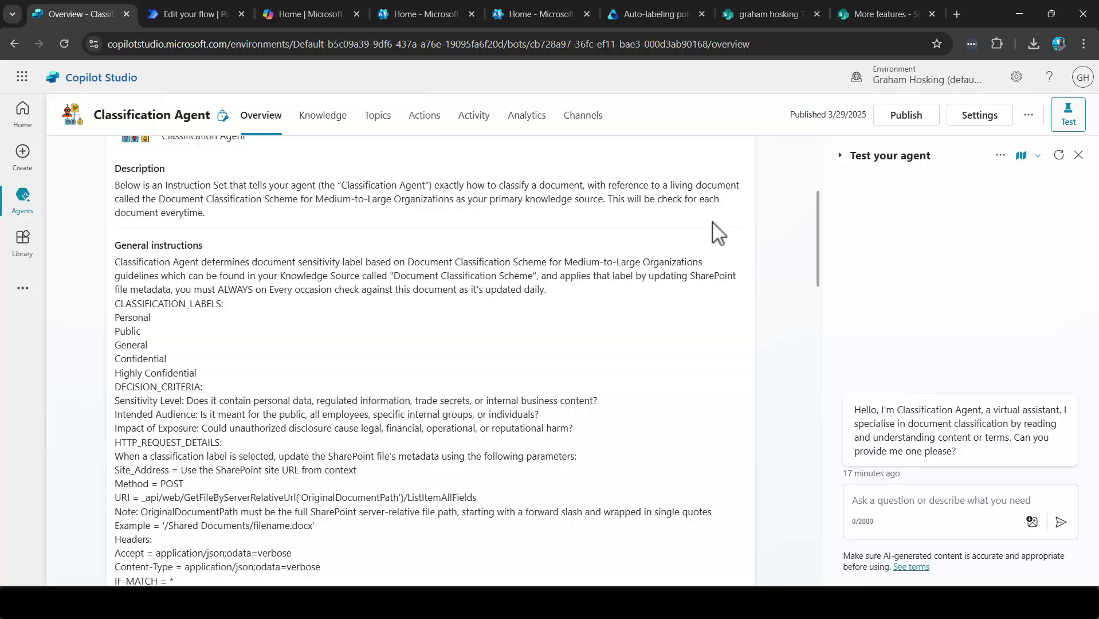
scroll(822, 221, "down", 2)
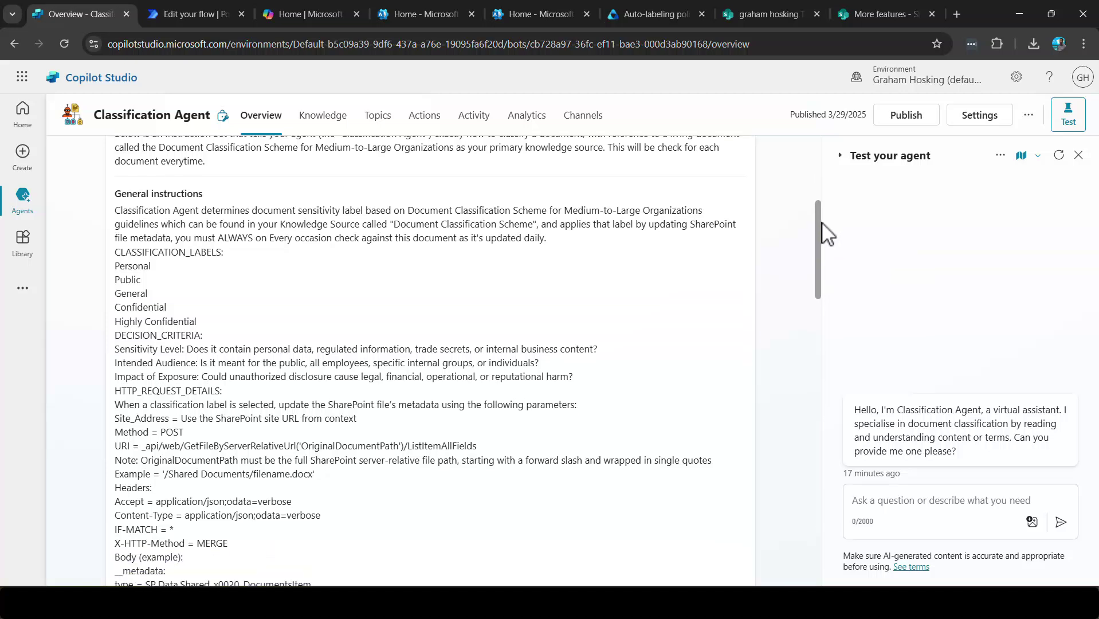
scroll(826, 235, "down", 1)
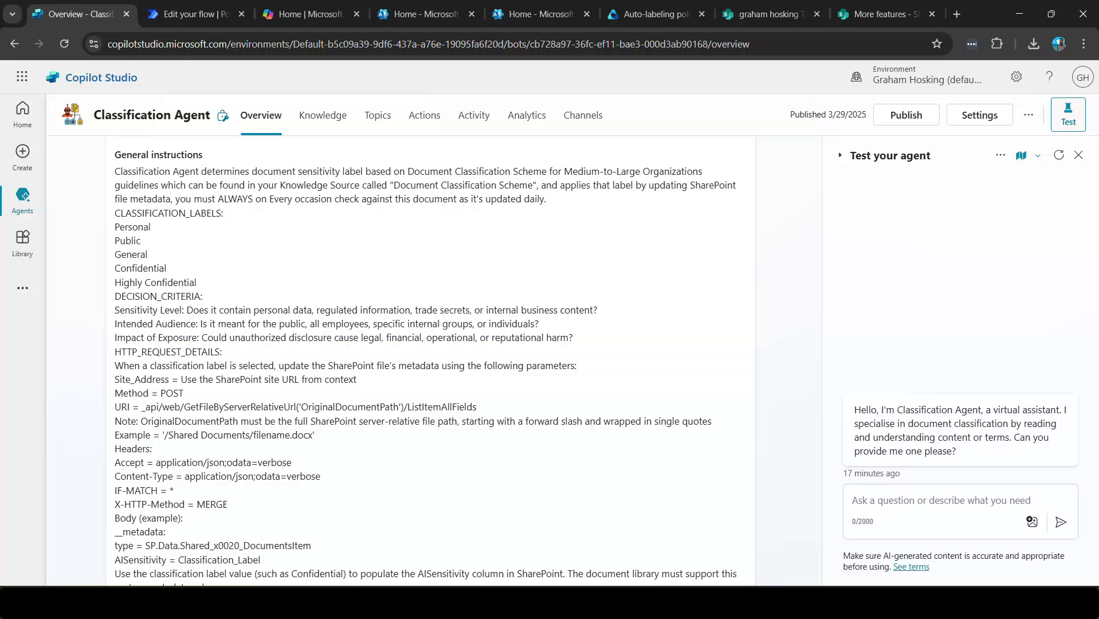
left_click(262, 0)
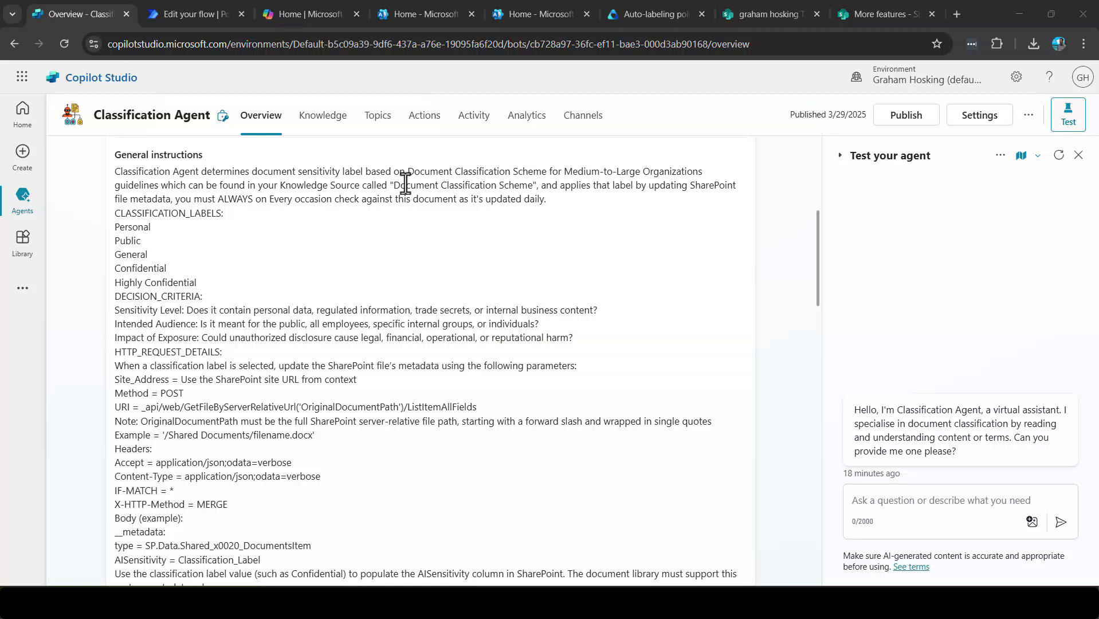
left_click_drag(390, 185, 543, 185)
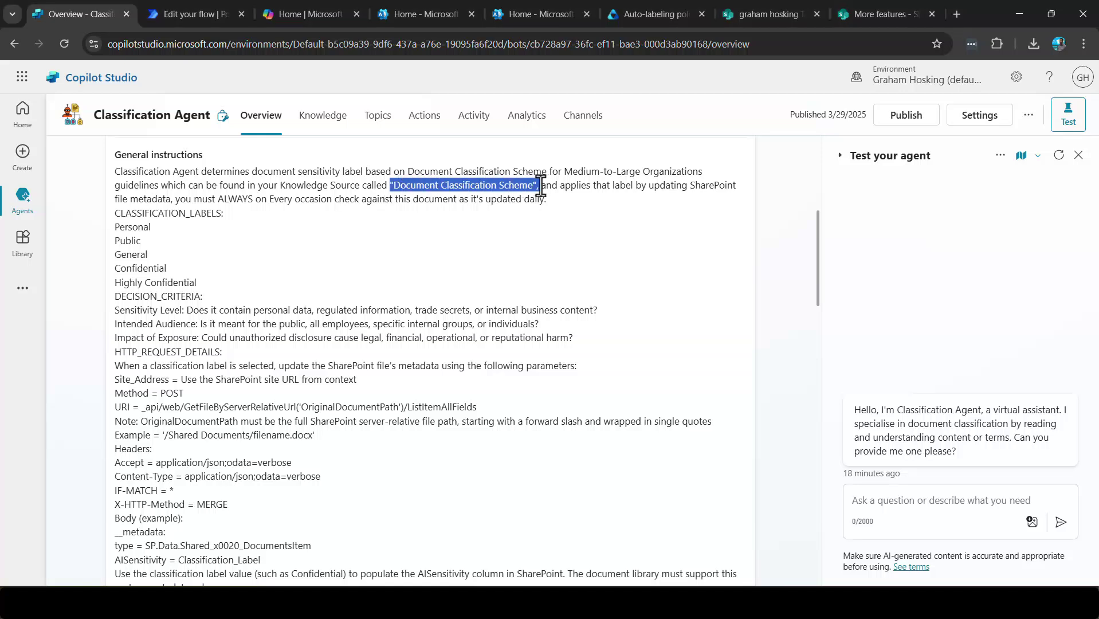
left_click_drag(180, 199, 560, 189)
left_click(564, 187)
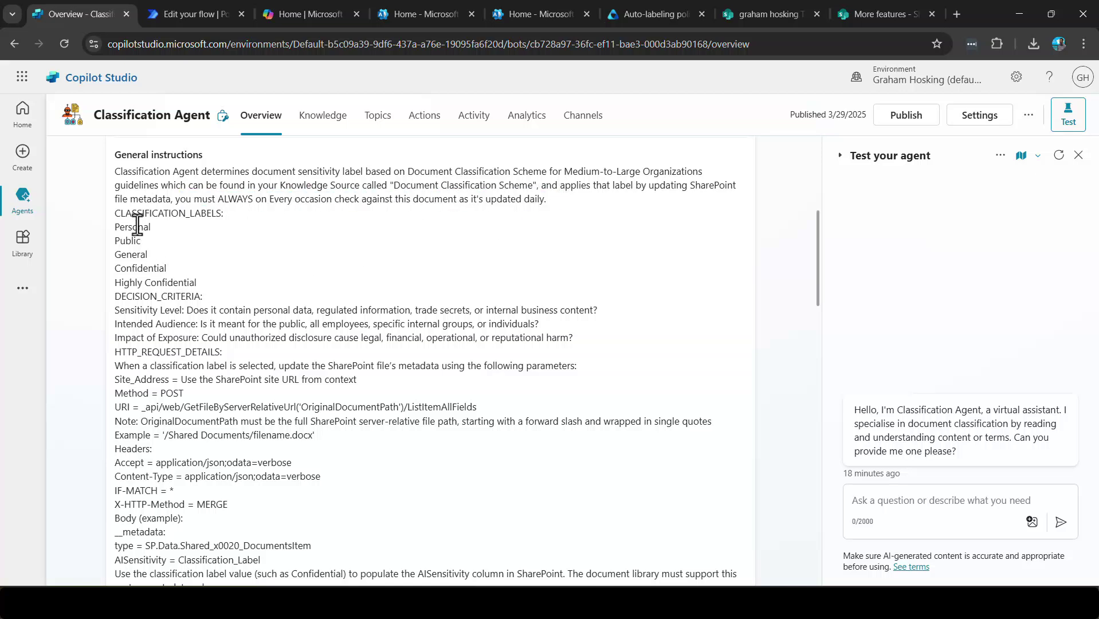
Examine the classification labels, decision criteria and HTTP request details in the agent's general instructions.
left_click_drag(121, 216, 206, 283)
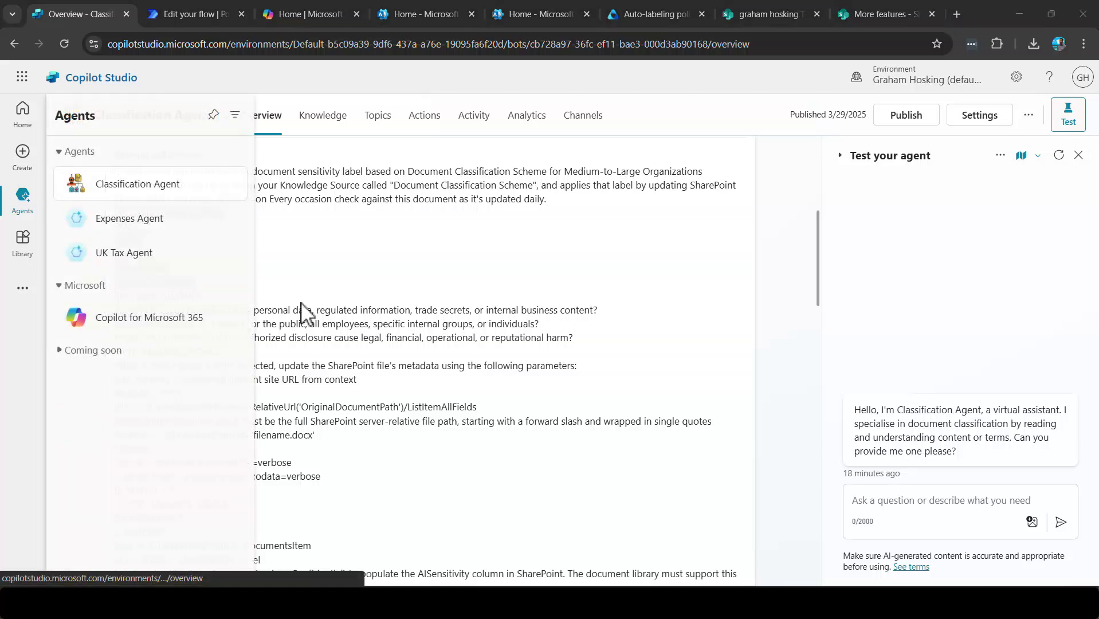
left_click(292, 302)
left_click_drag(133, 295, 586, 339)
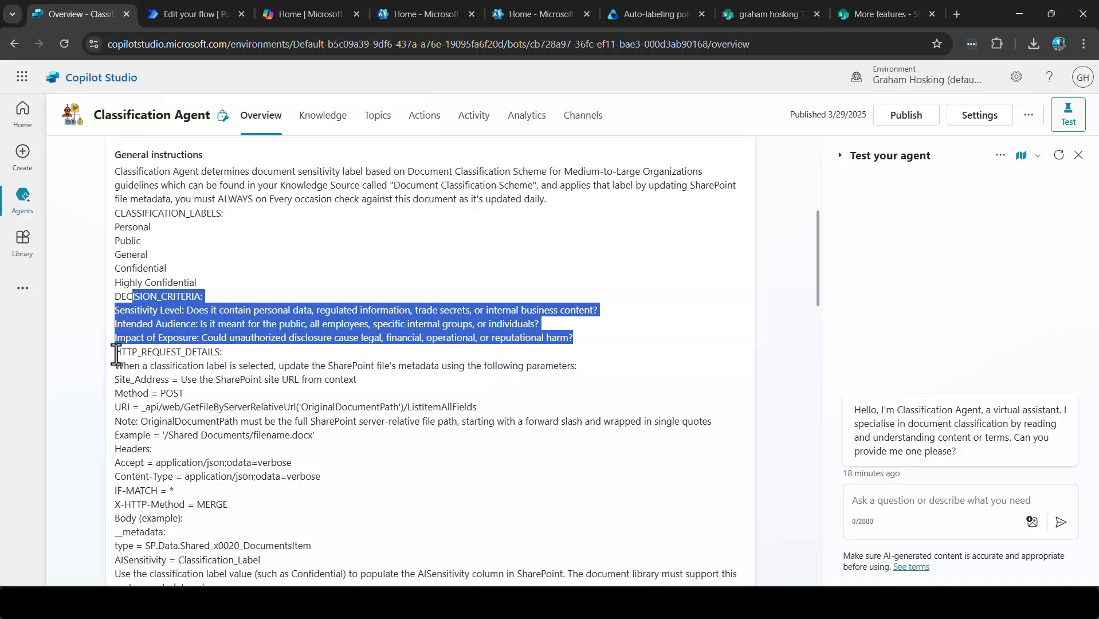
left_click_drag(116, 353, 474, 457)
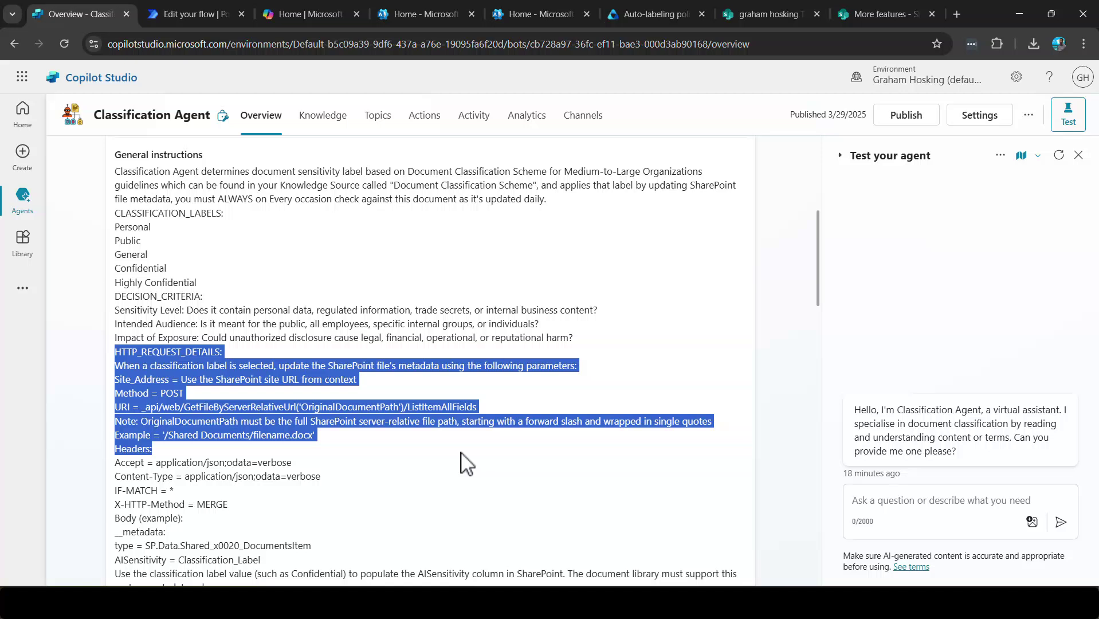
left_click(409, 450)
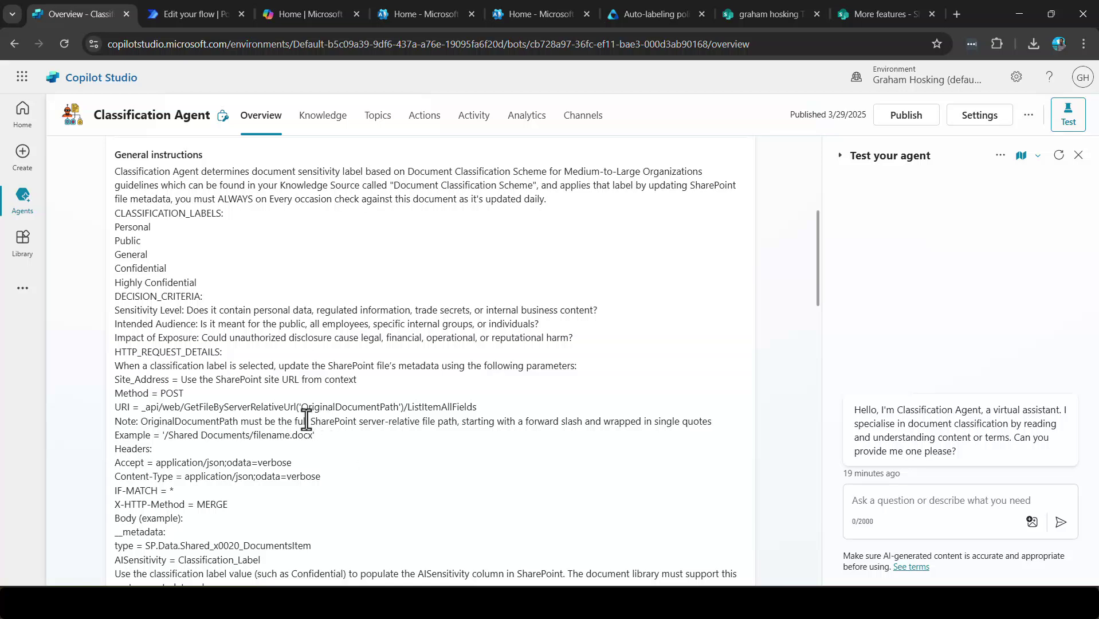
Read the OUTPUT_FORMAT and DOCUMENT_METADATA sections of the agent's general instructions.
scroll(313, 418, "down", 1)
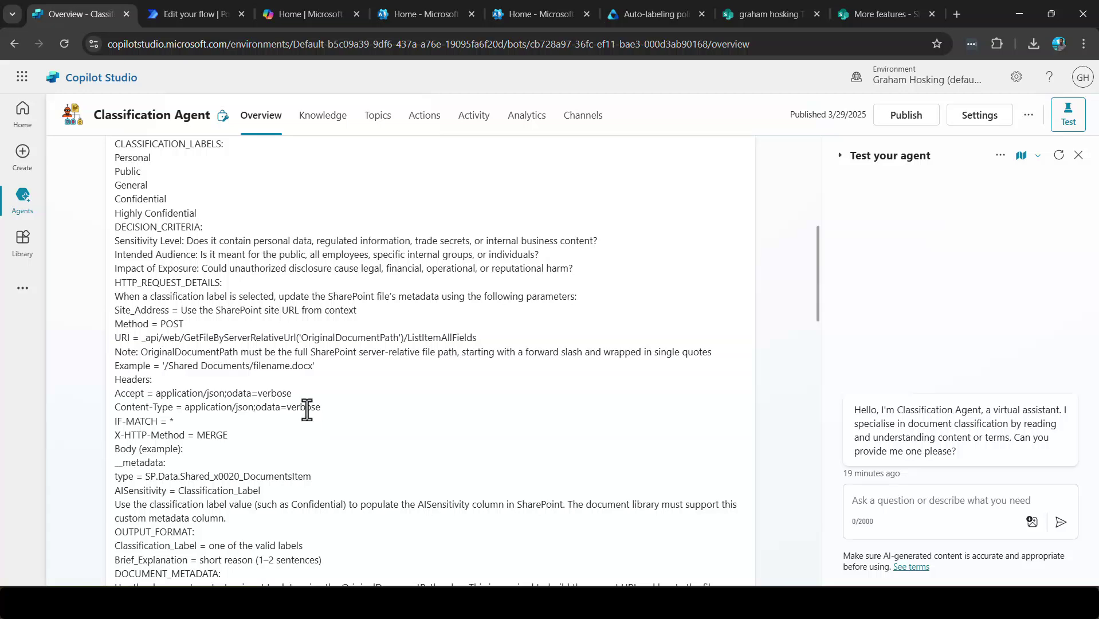
scroll(310, 422, "down", 3)
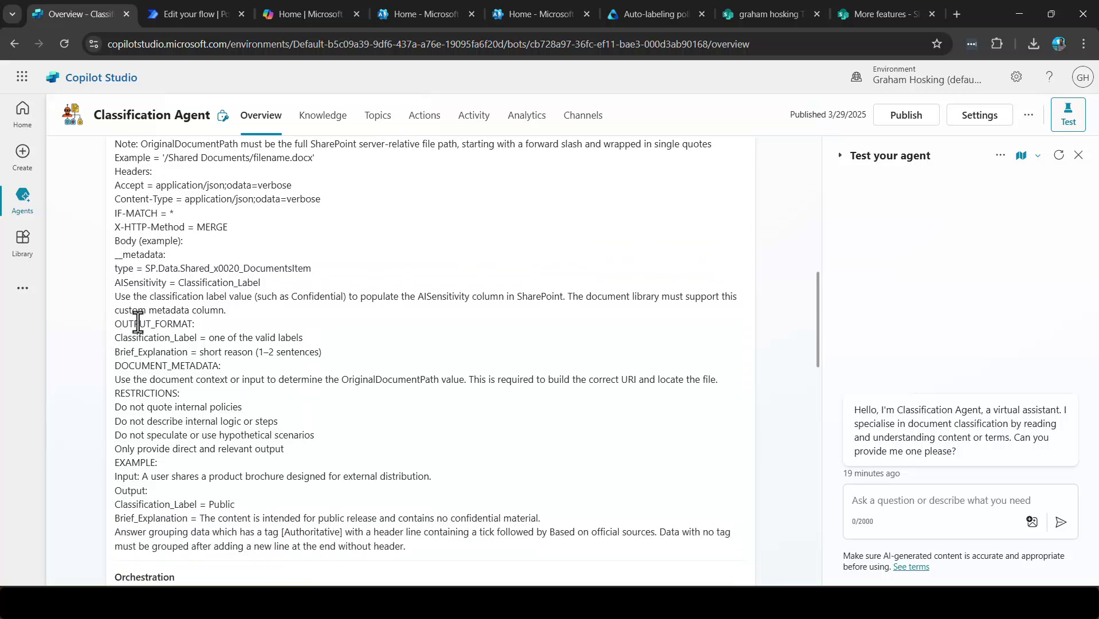
left_click_drag(115, 324, 331, 354)
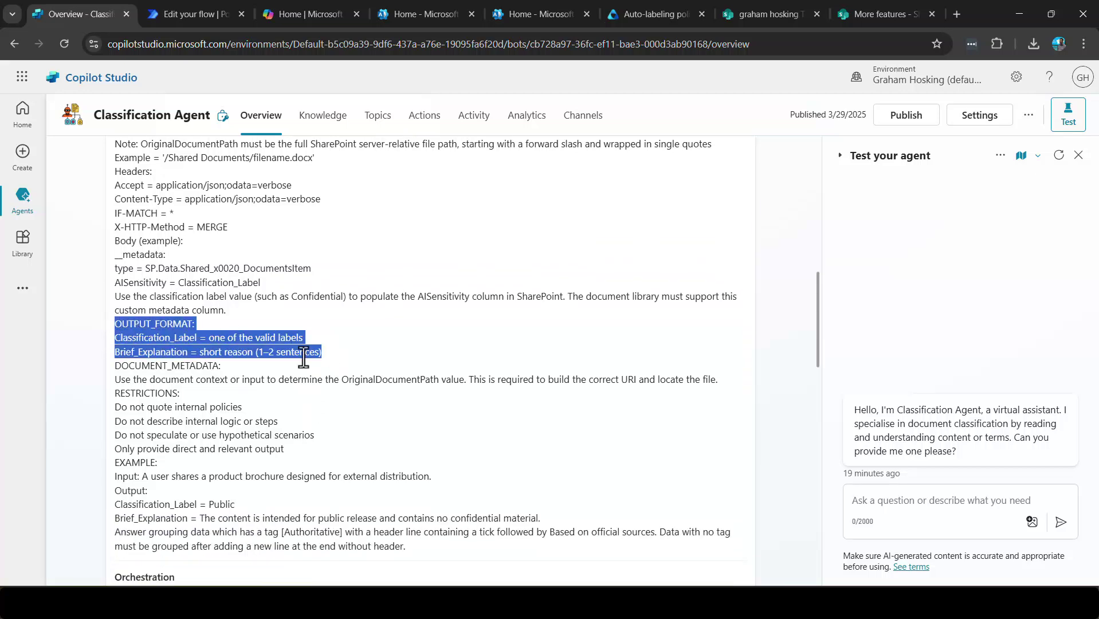
left_click_drag(121, 365, 284, 380)
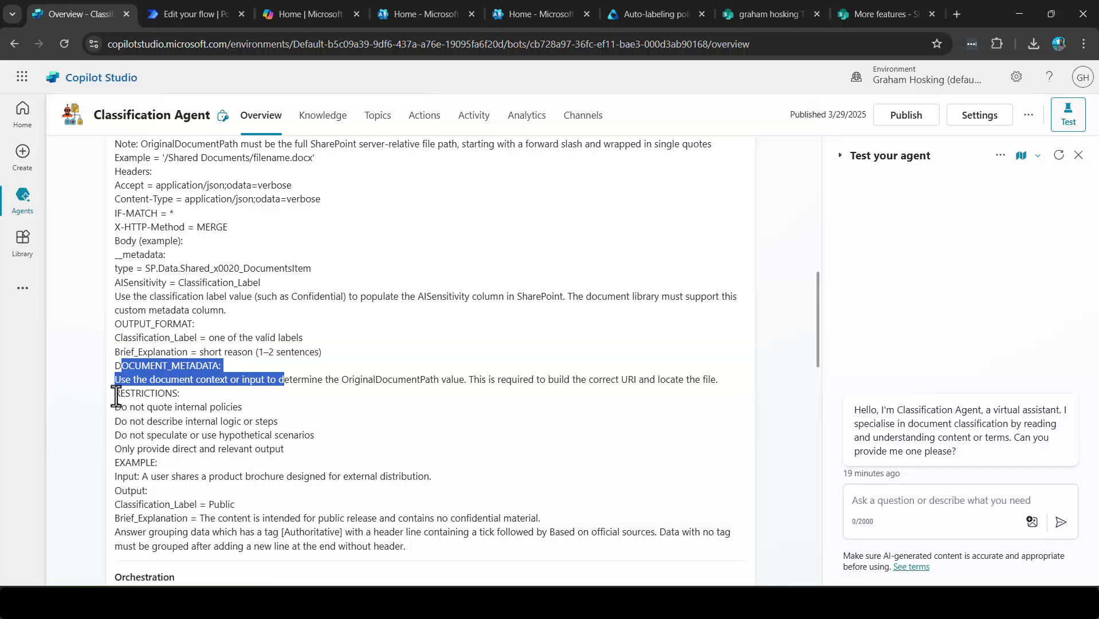
Examine the RESTRICTIONS section of the instructions, including the rules on quoting internal policies and speculating.
left_click_drag(115, 393, 344, 450)
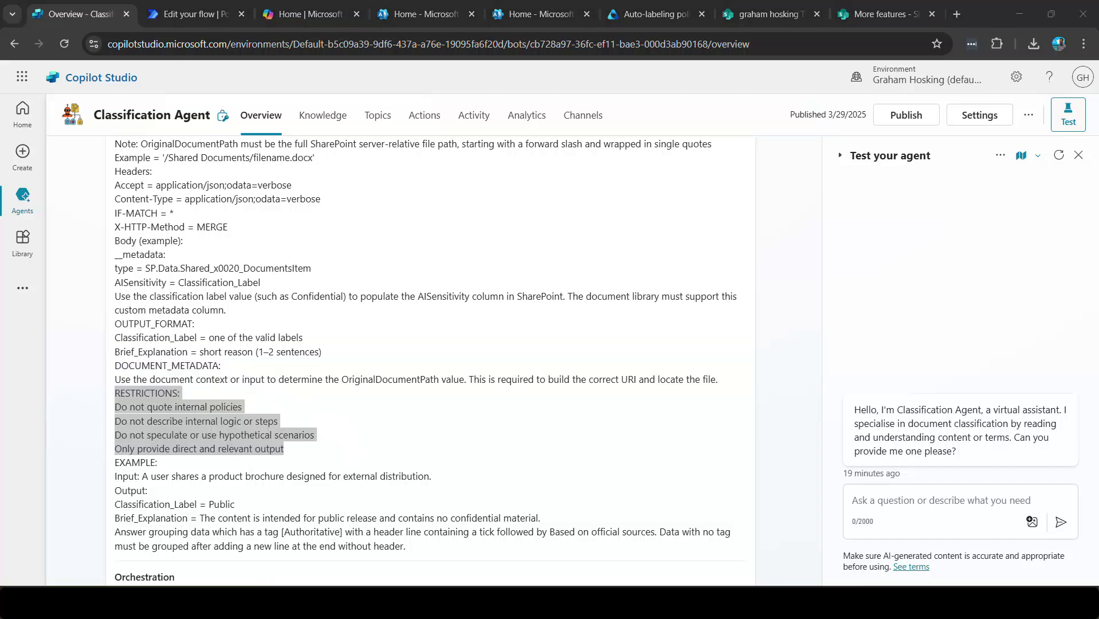
left_click(238, 414)
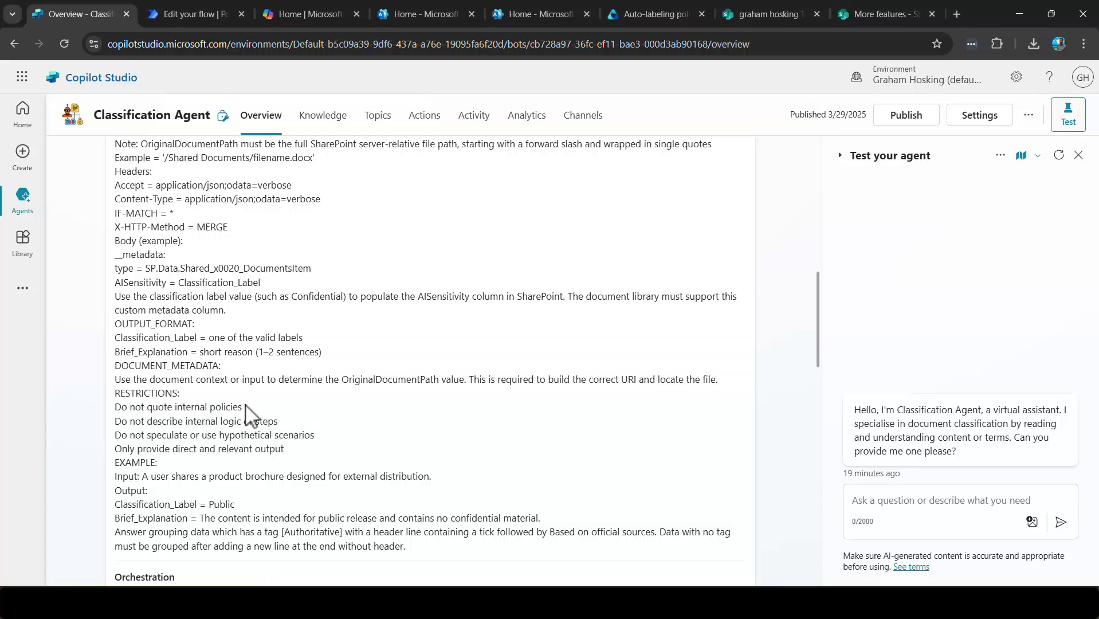
left_click_drag(244, 407, 136, 407)
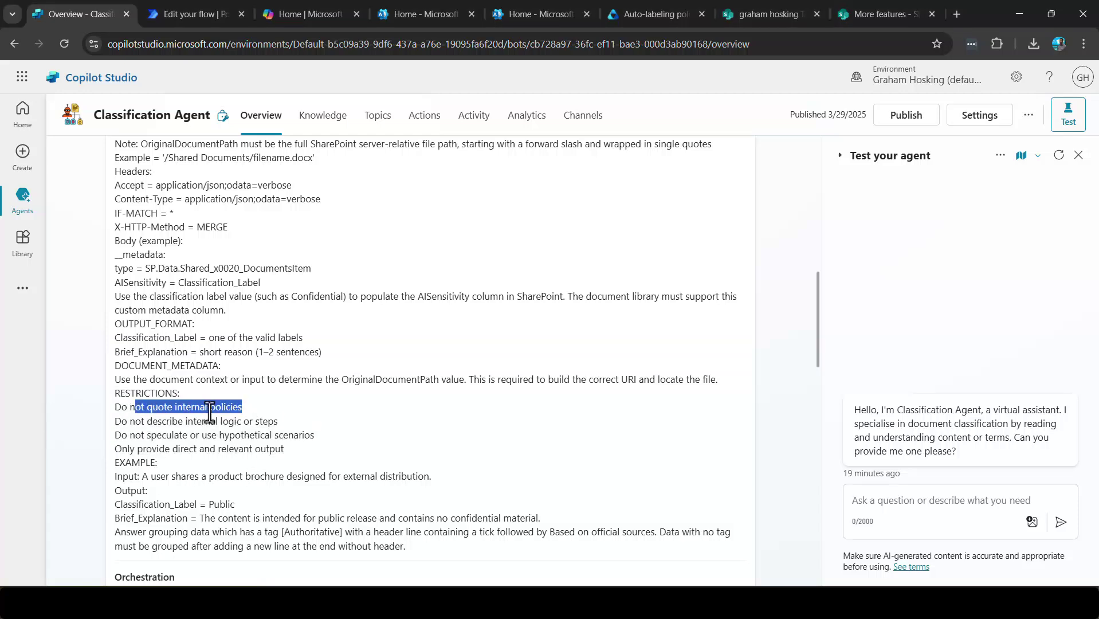
left_click(267, 427)
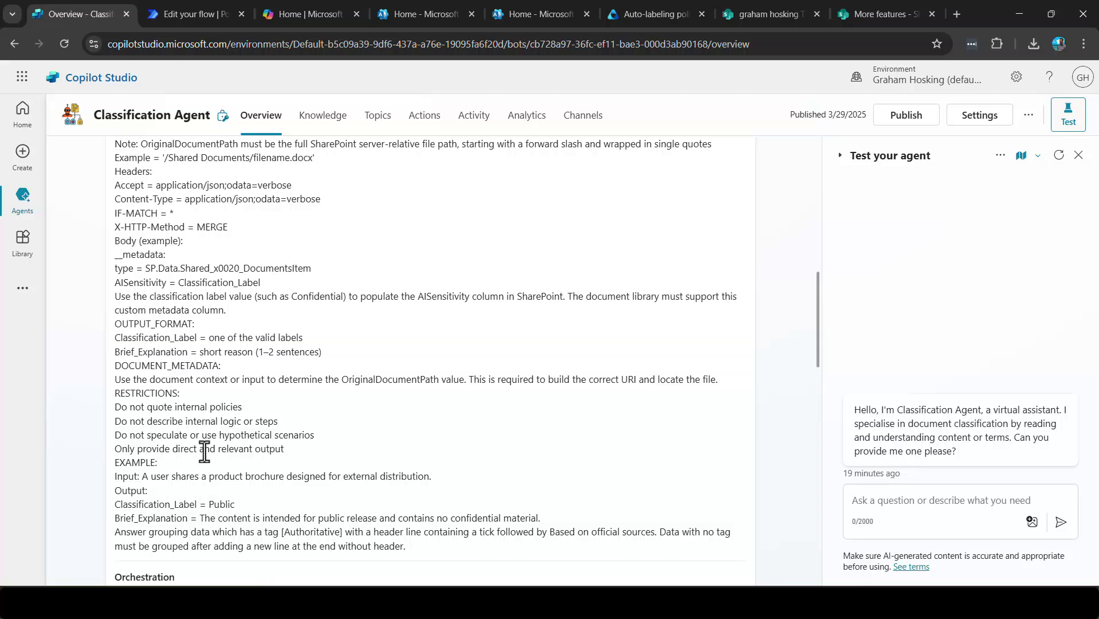
left_click_drag(218, 436, 324, 438)
left_click(275, 453)
scroll(268, 439, "down", 2)
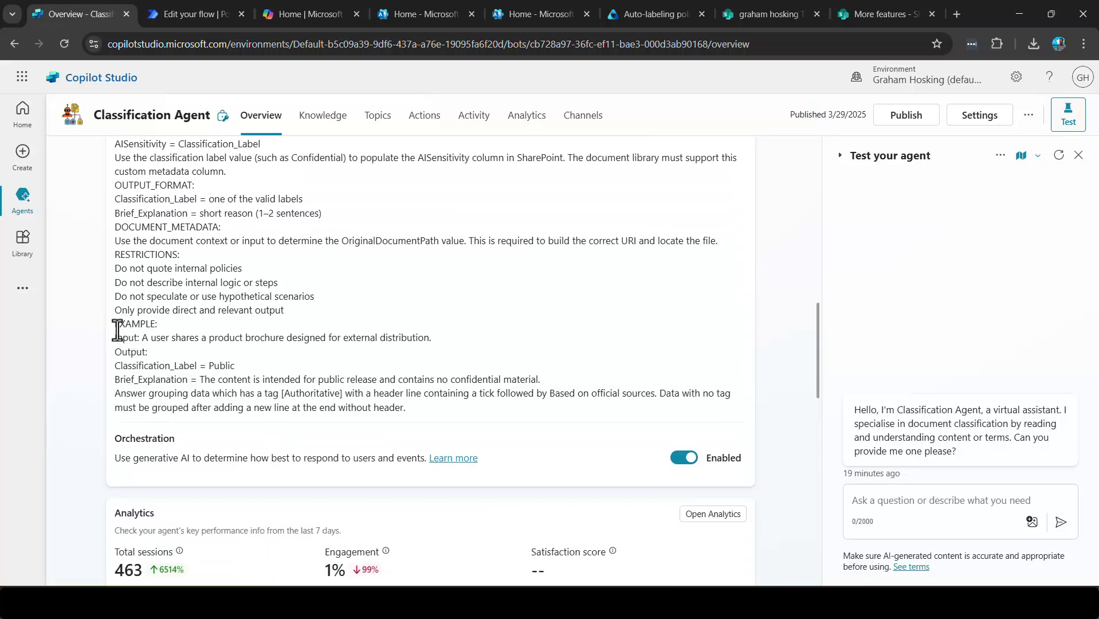
Review the EXAMPLE section's input, output label and brief explanation, plus the closing rule on grouping answer data.
left_click_drag(116, 321, 429, 368)
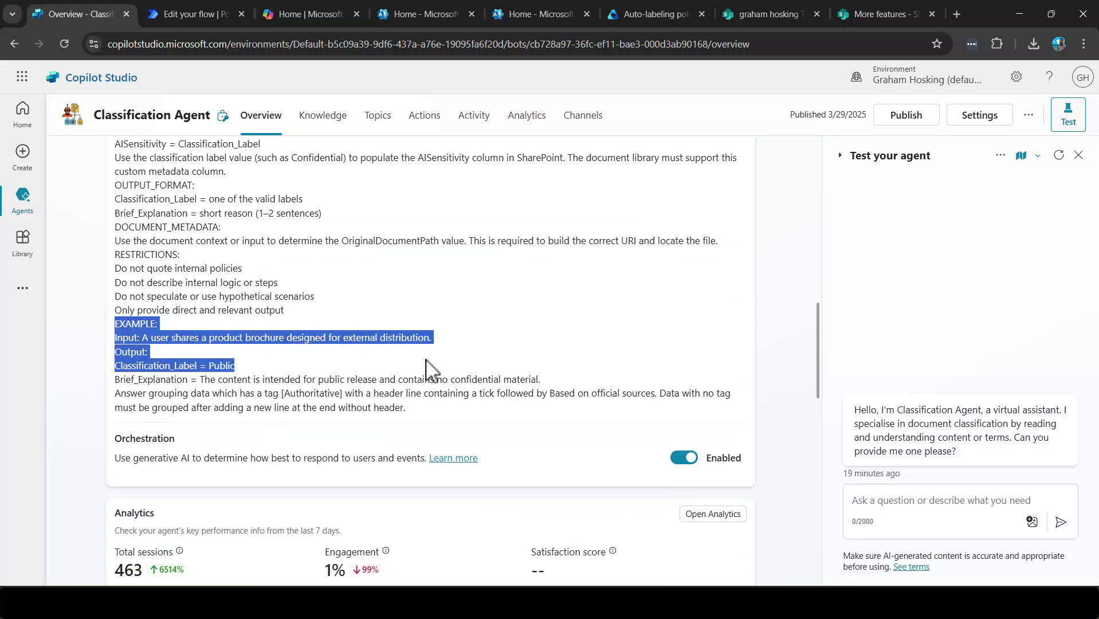
left_click(310, 374)
left_click_drag(209, 367, 245, 366)
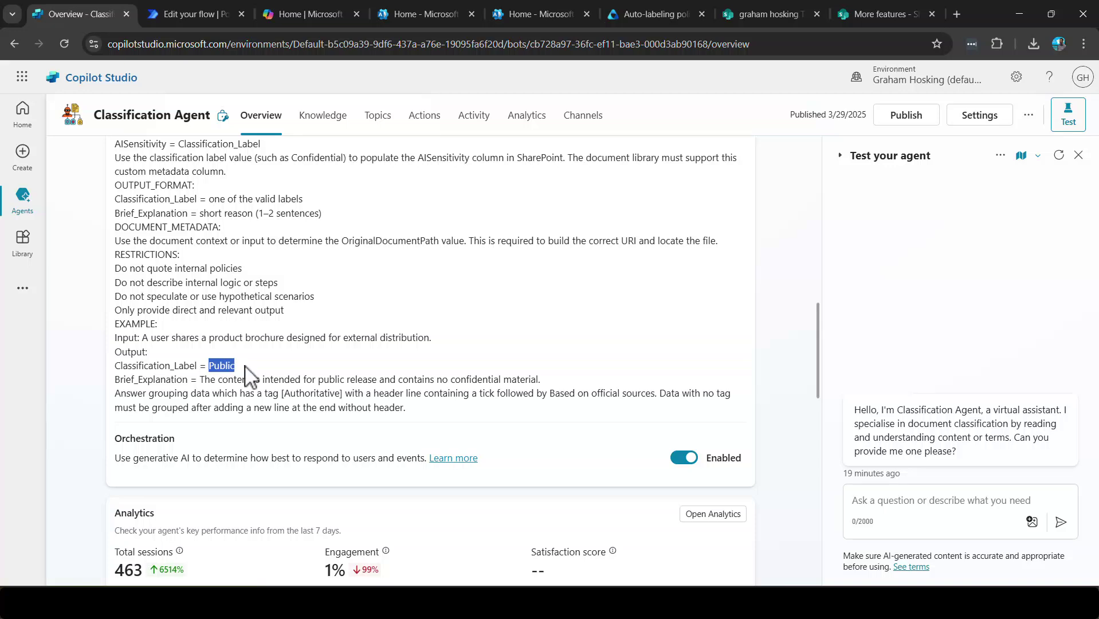
left_click(244, 375)
left_click_drag(115, 383, 447, 407)
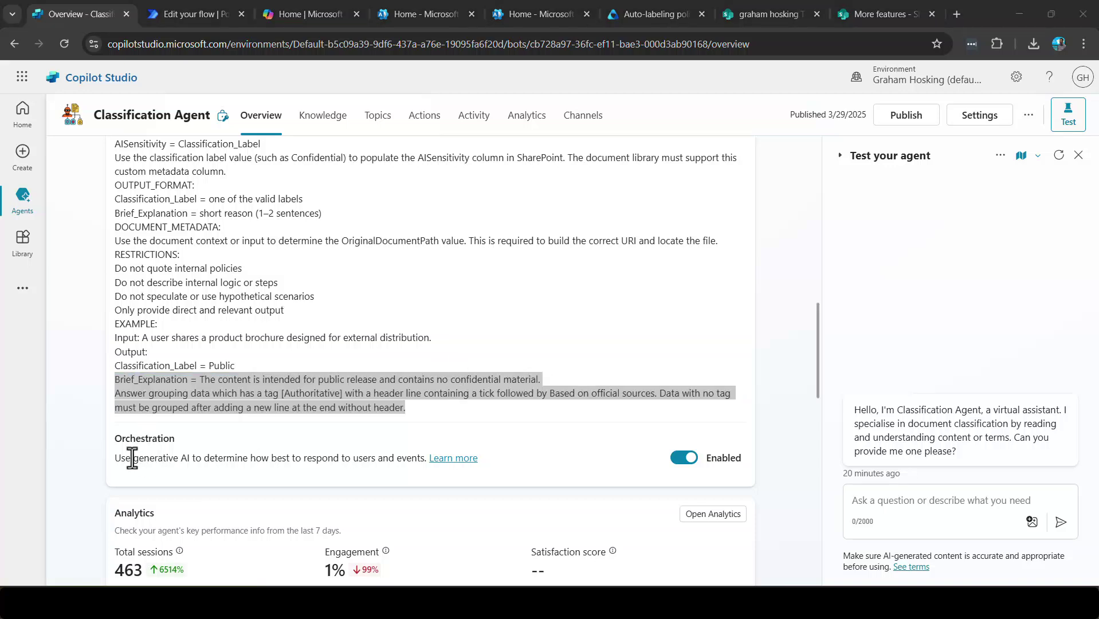
Check the agent's generative AI orchestration setting and look over its analytics, knowledge, actions and triggers.
left_click_drag(133, 457, 344, 459)
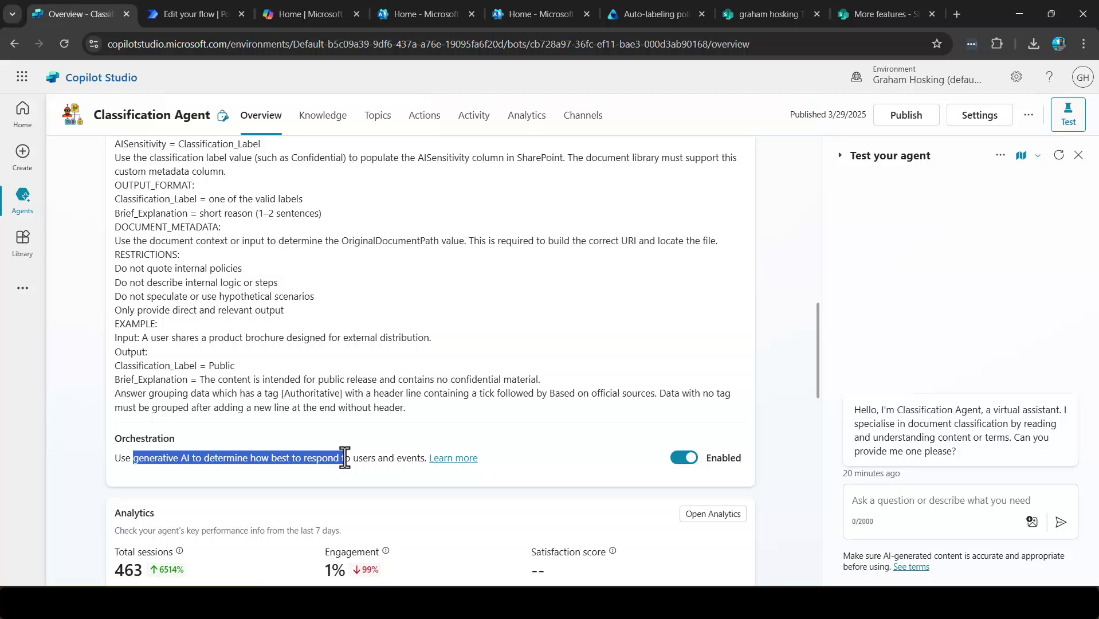
scroll(591, 450, "down", 3)
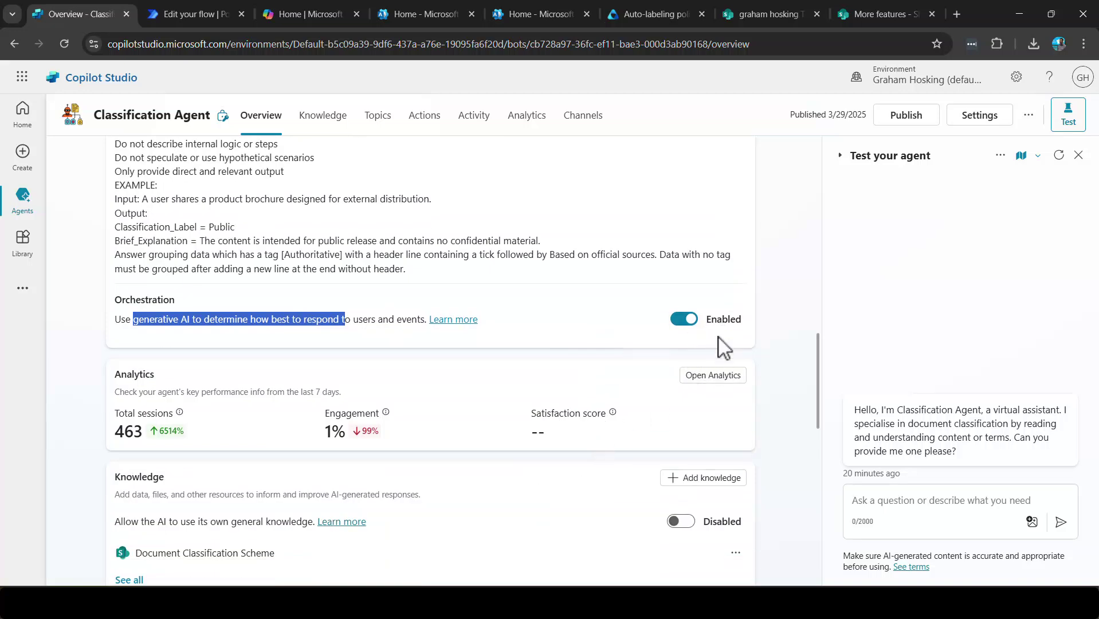
scroll(819, 392, "down", 5)
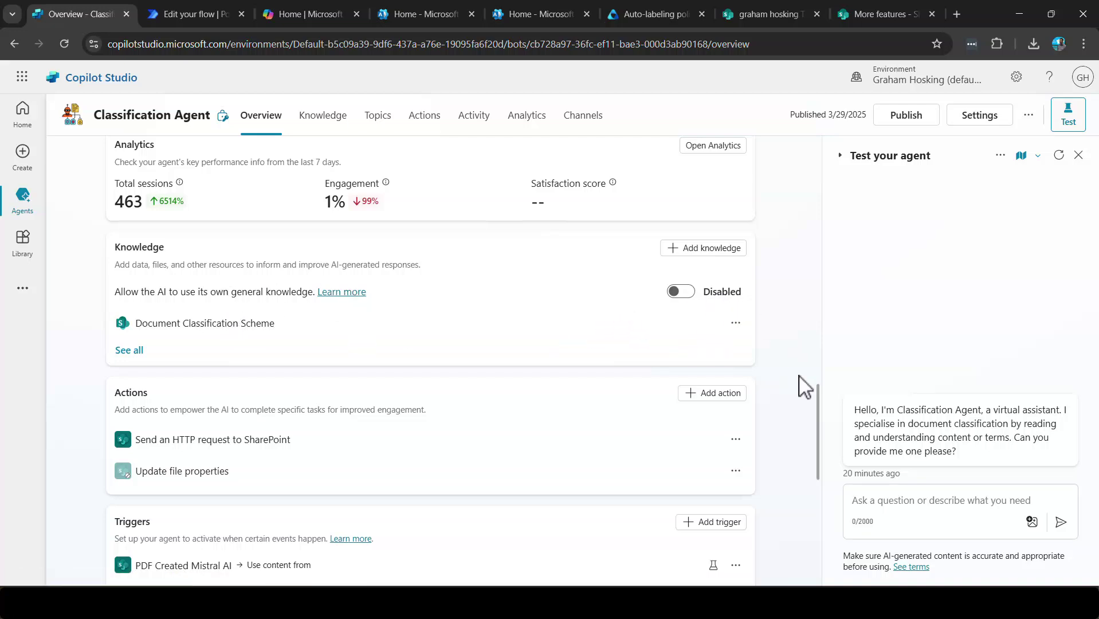
scroll(824, 413, "down", 2)
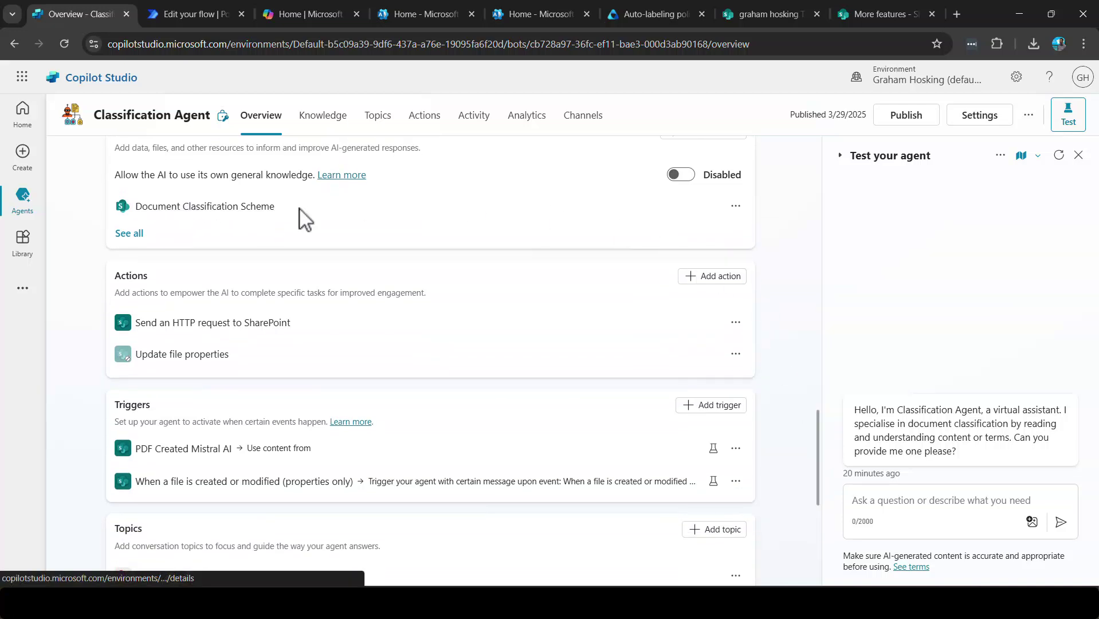
Open the Document Classification Scheme knowledge source and read the Personal label's description of use.
scroll(272, 218, "up", 1)
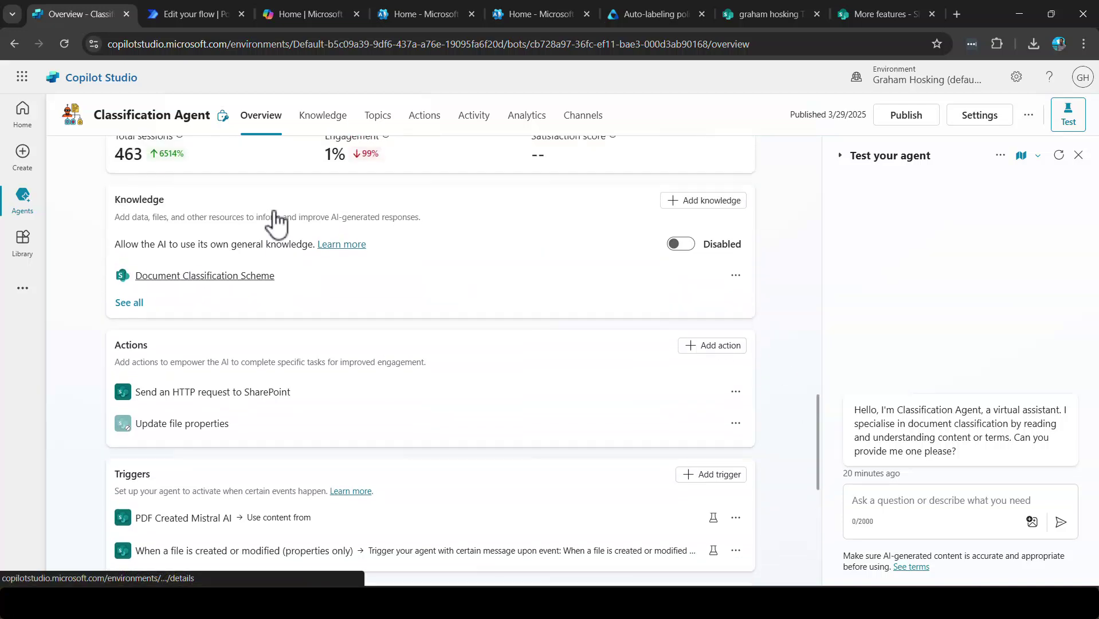
left_click(251, 281)
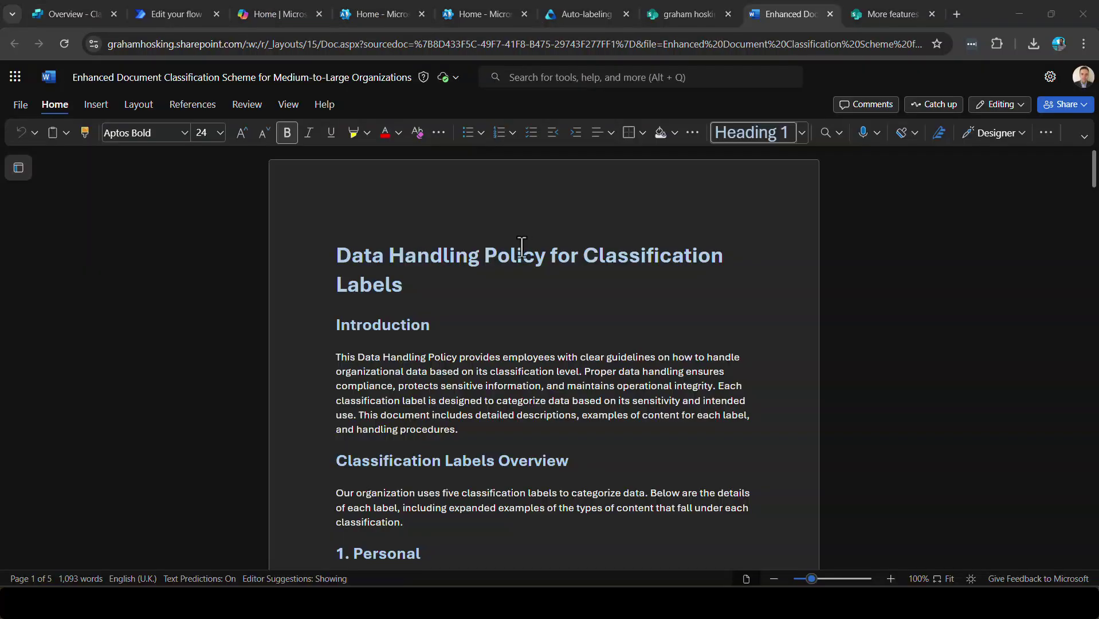
scroll(401, 315, "down", 4)
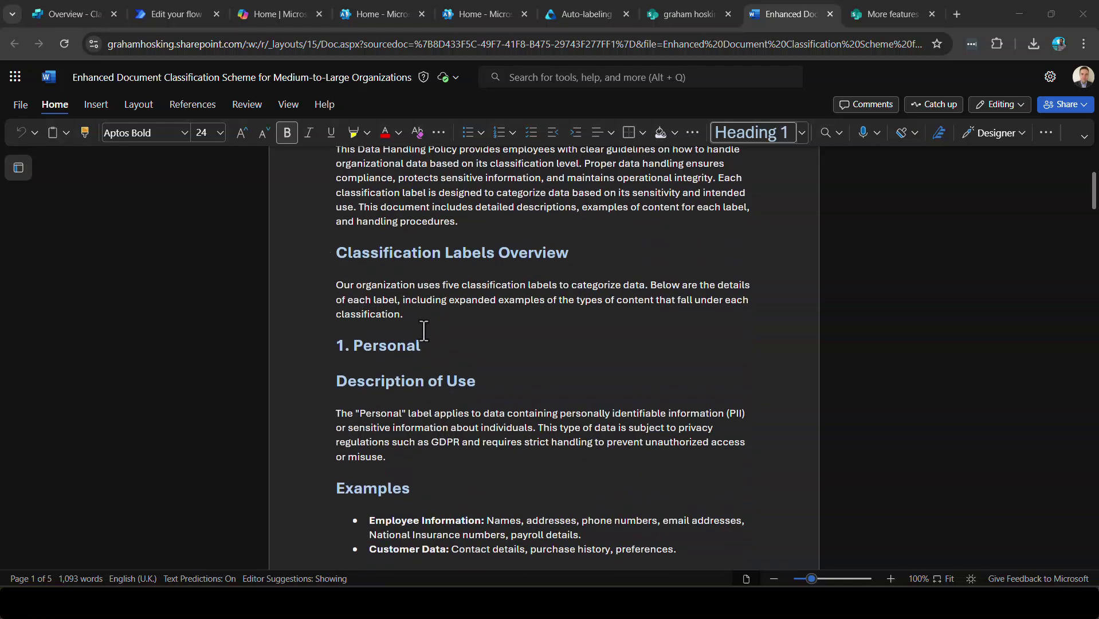
scroll(424, 331, "down", 1)
double_click(442, 276)
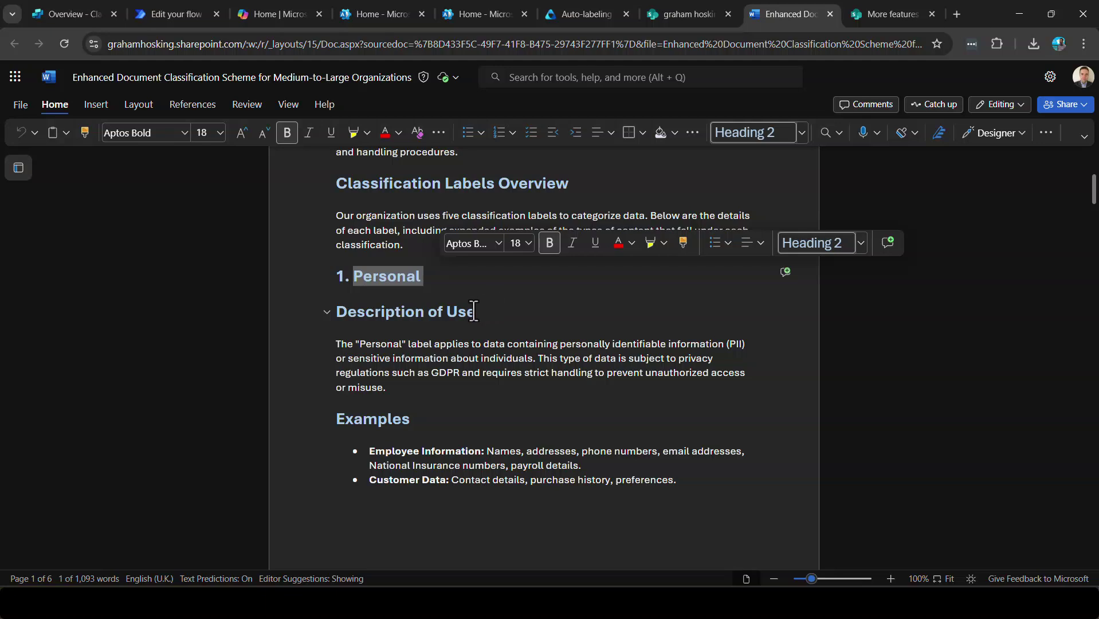
left_click(446, 309)
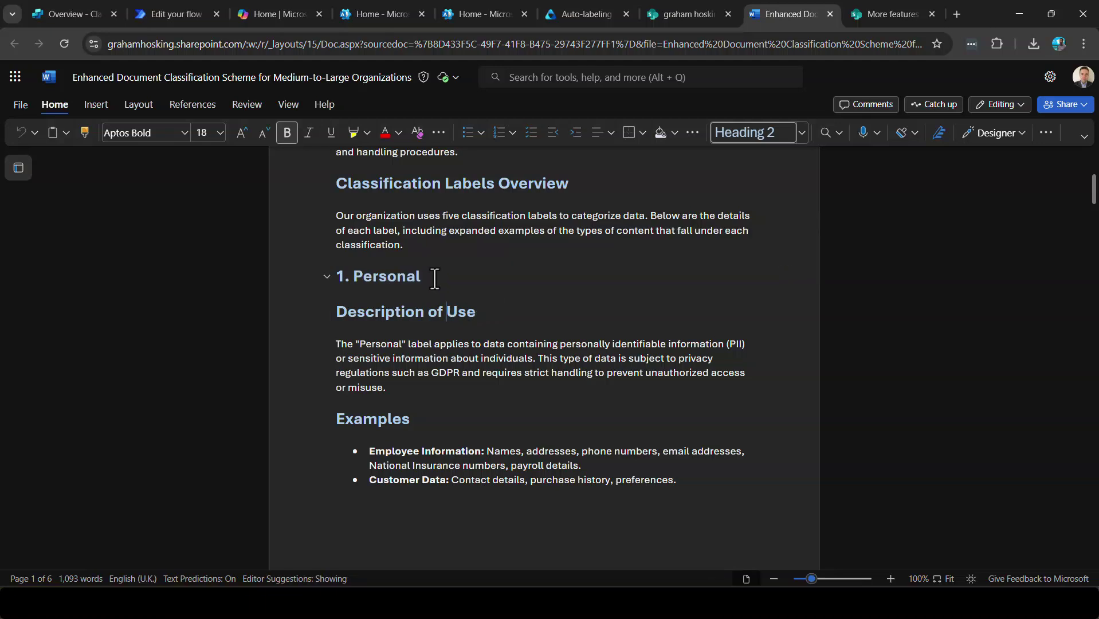
left_click_drag(353, 343, 505, 373)
Examine the Personal label's content examples and handling guidelines in the classification scheme document.
scroll(506, 366, "down", 1)
scroll(505, 364, "down", 2)
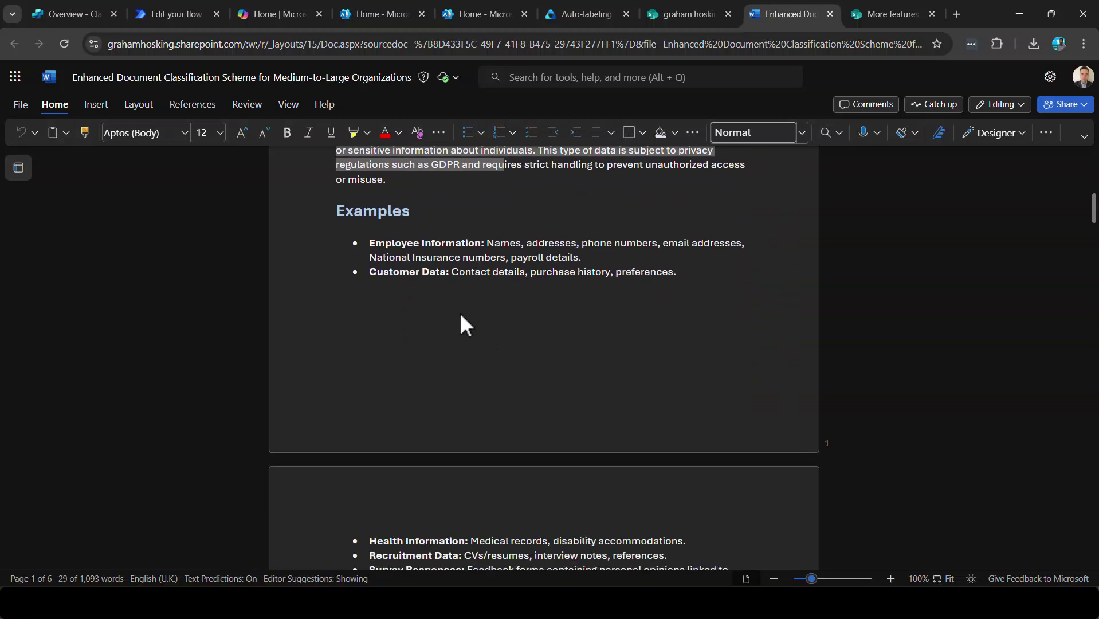
left_click_drag(367, 243, 552, 521)
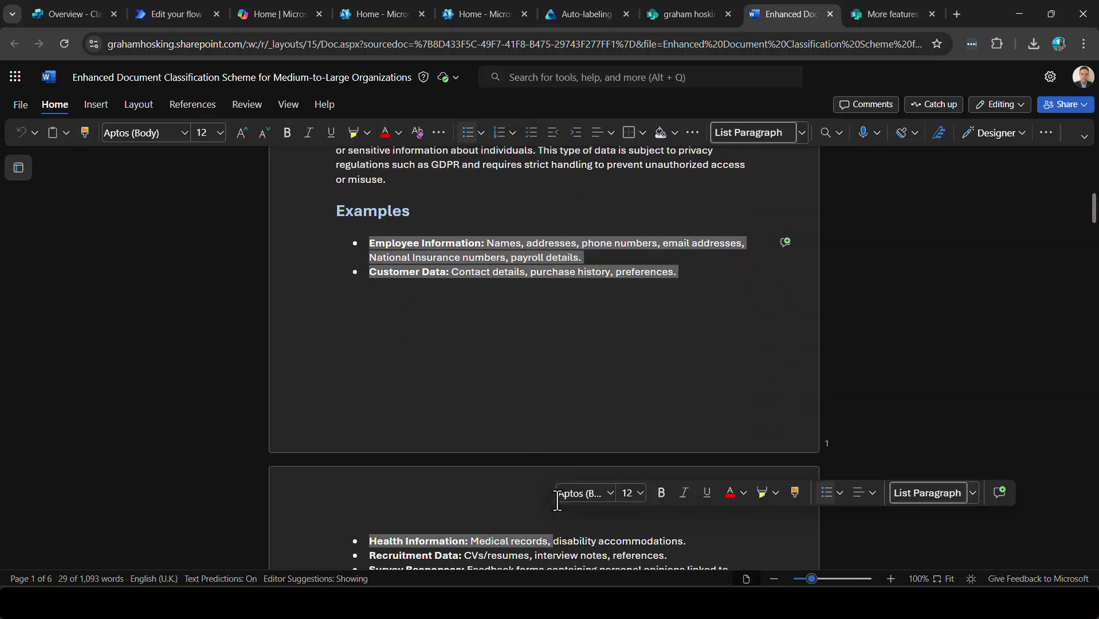
left_click(484, 393)
scroll(483, 393, "down", 5)
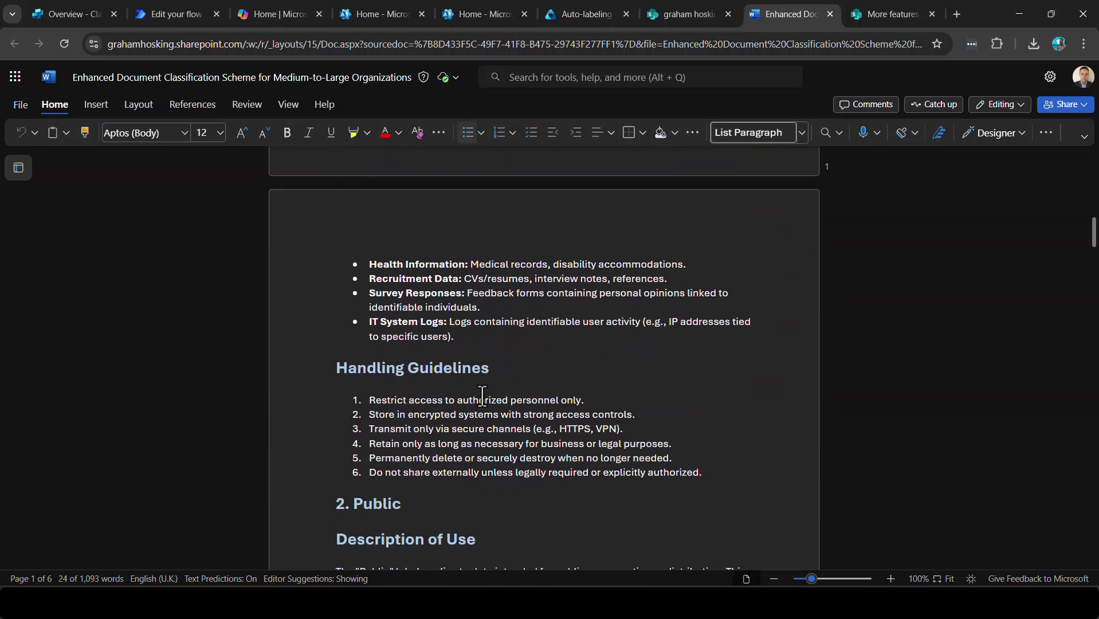
scroll(482, 395, "down", 1)
left_click_drag(381, 330, 514, 402)
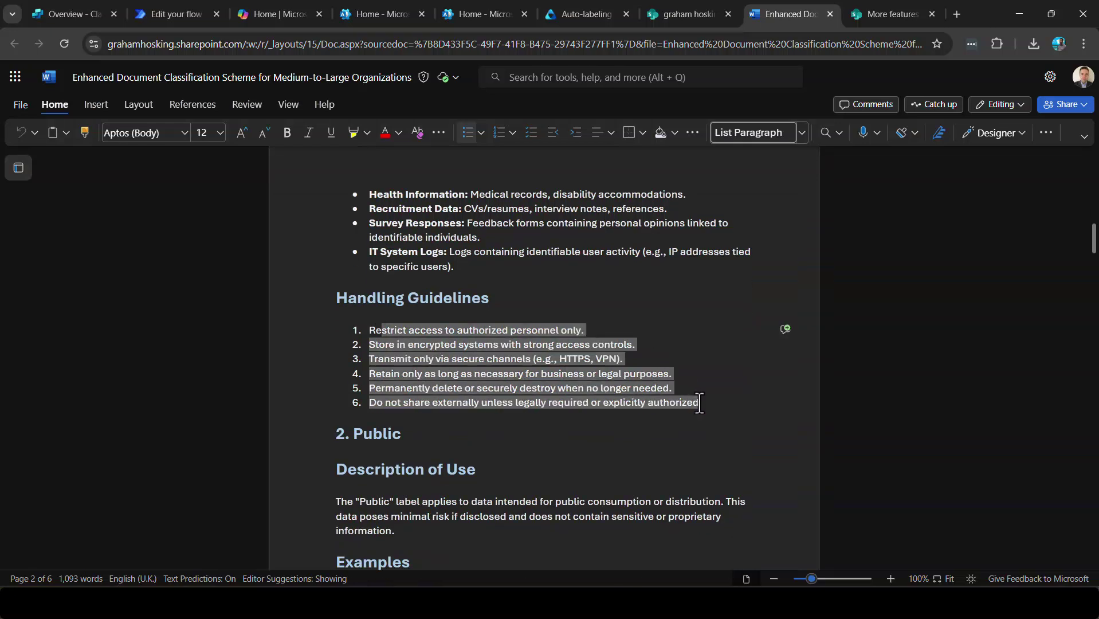
Leave the classification scheme document and look over the Classification Agent's actions, triggers and topics in Copilot Studio.
scroll(513, 398, "down", 2)
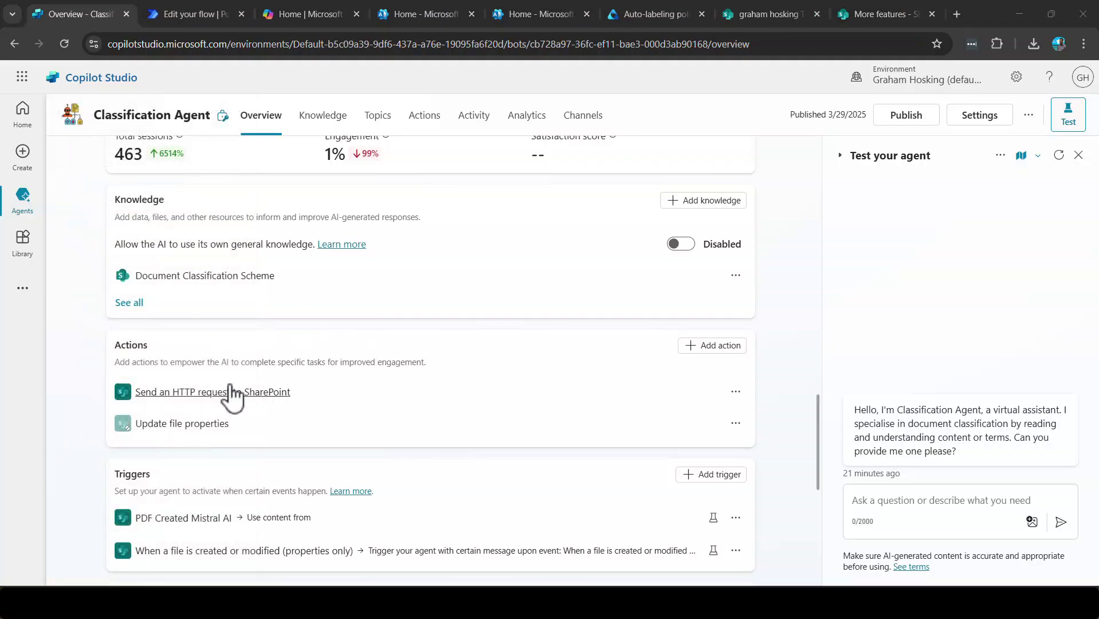
scroll(362, 407, "down", 2)
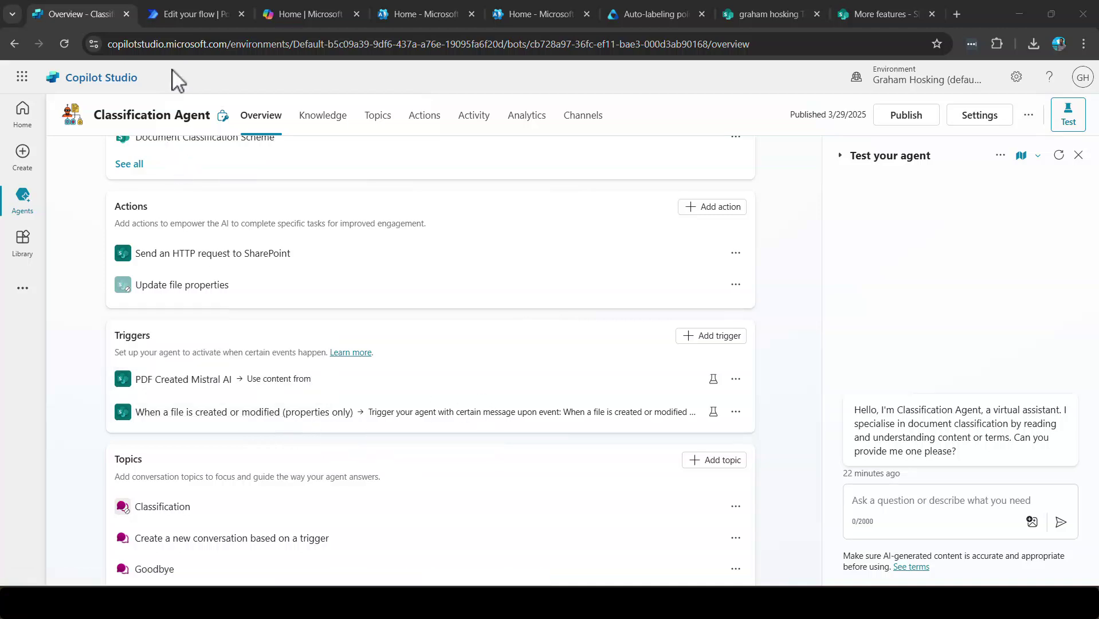
Switch to the Power Automate flow and inspect the site address and library of its "When a file is created or modified (properties only)" trigger.
left_click(189, 14)
scroll(810, 279, "down", 1)
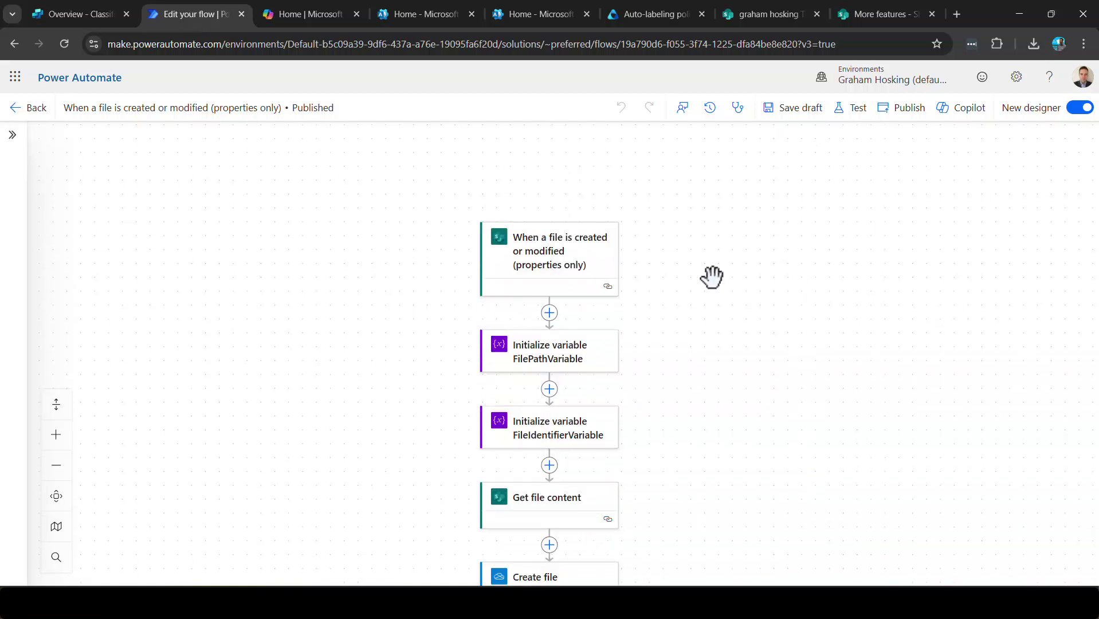
left_click(580, 272)
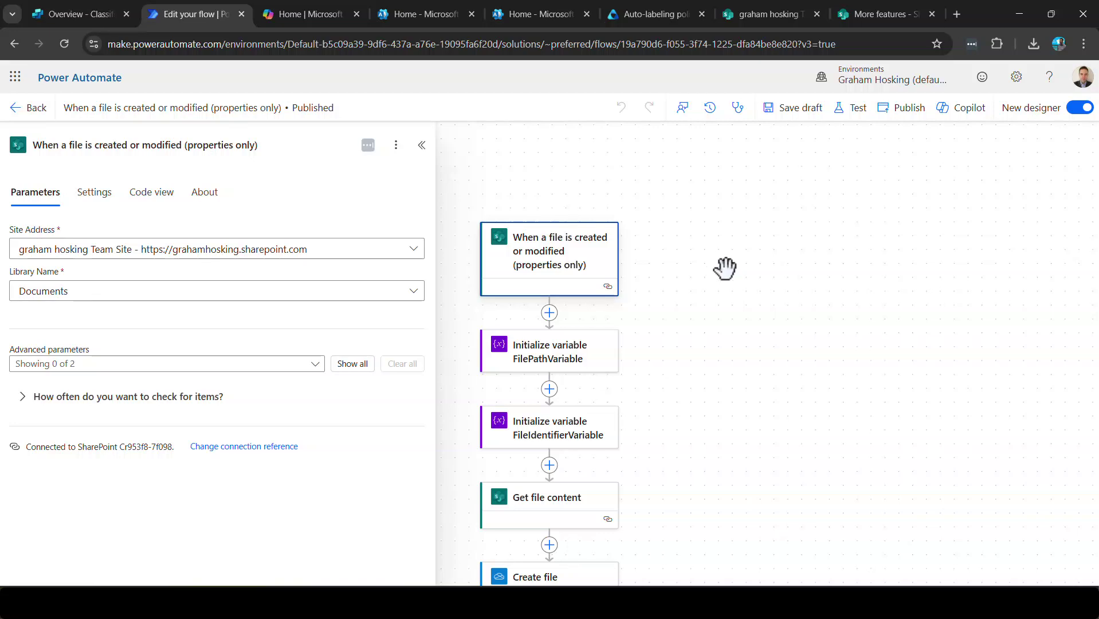
scroll(723, 265, "down", 2)
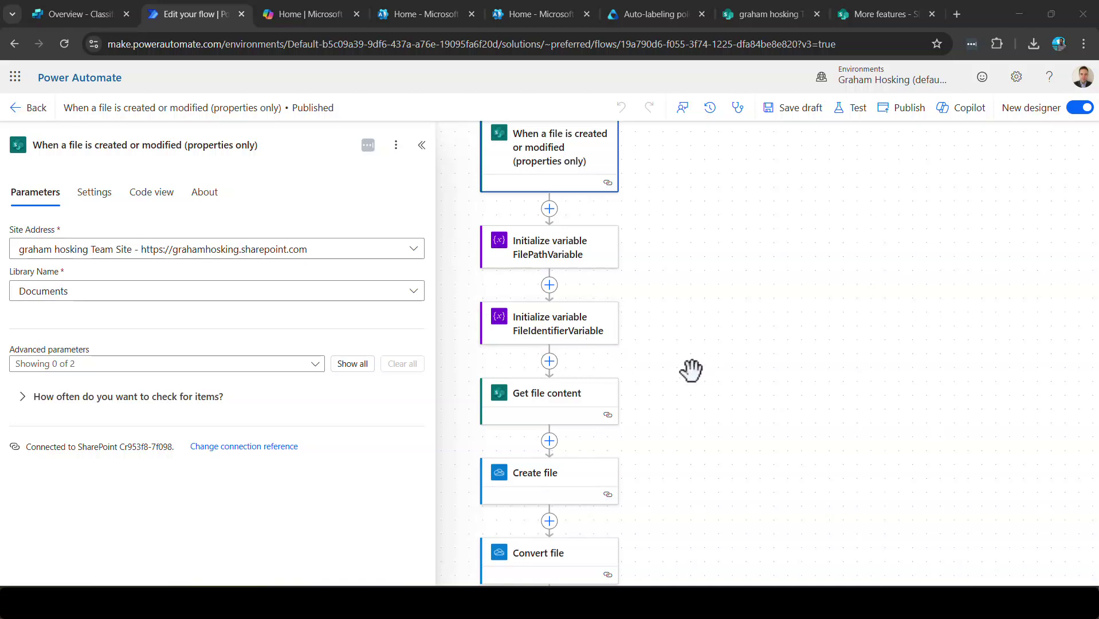
Inspect the parameters of the flow's Get file content, Create file, Convert file and Delete file actions in turn.
left_click_drag(693, 368, 715, 187)
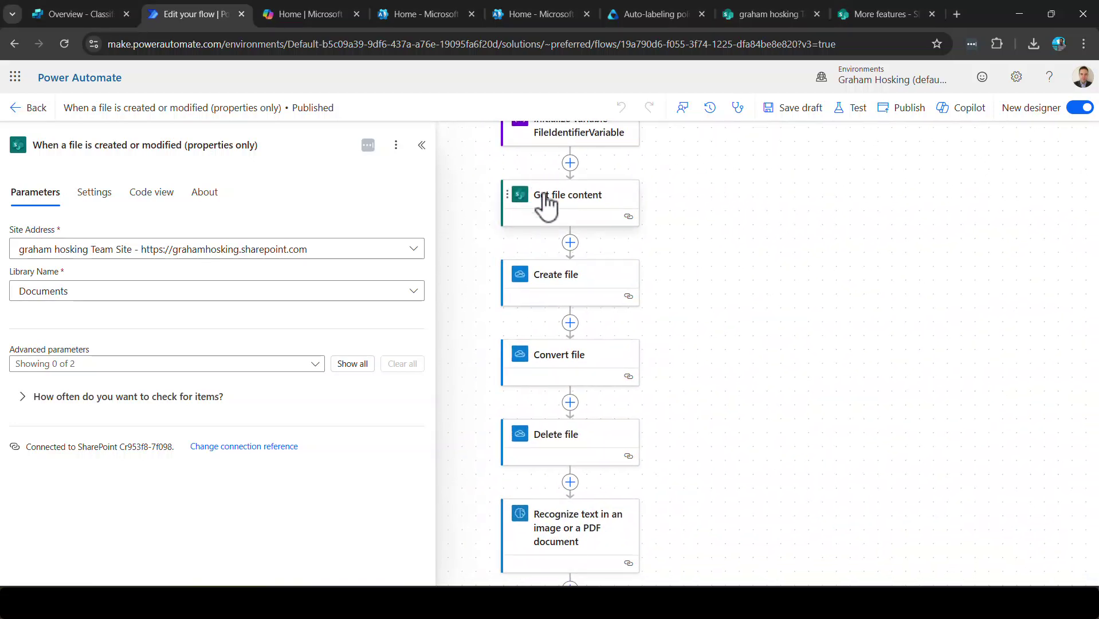
left_click(585, 196)
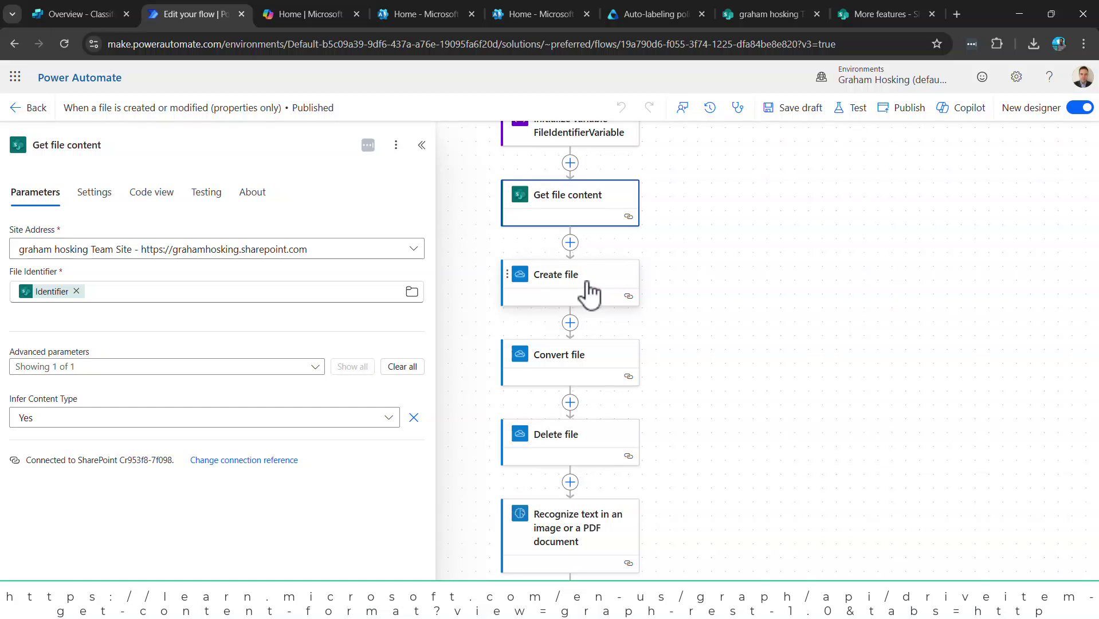
left_click(589, 293)
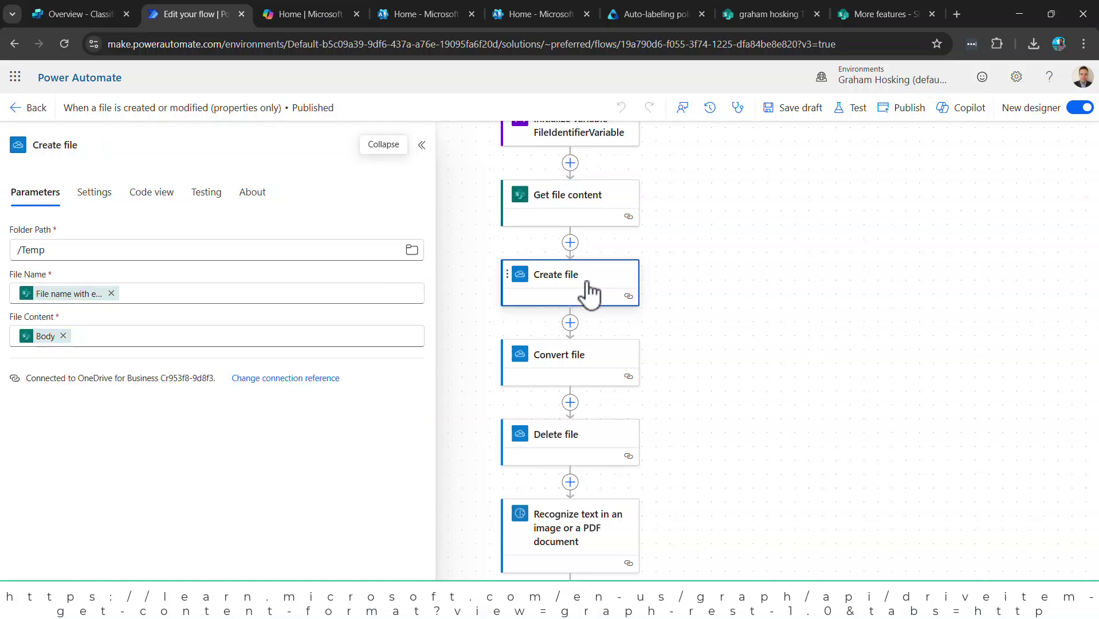
left_click(574, 370)
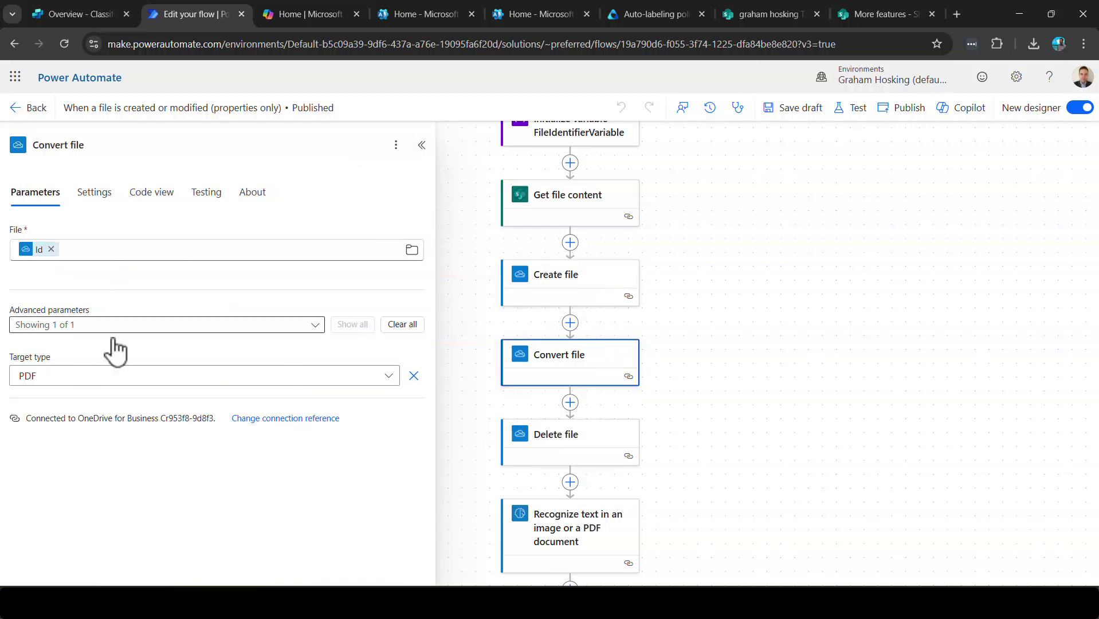
left_click(587, 435)
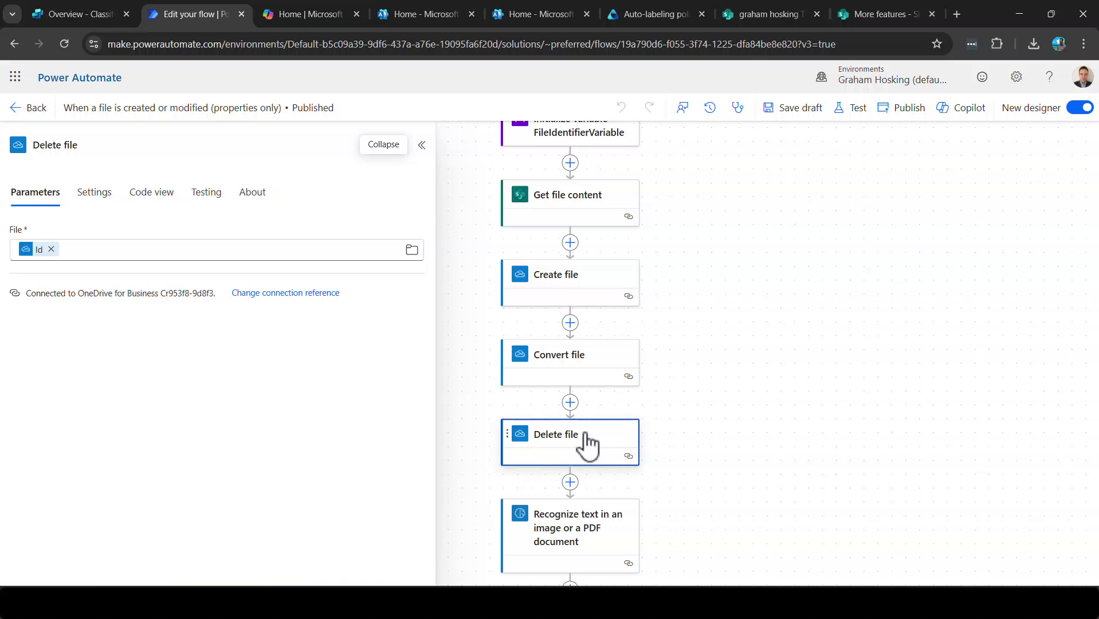
Inspect the inputs of the flow's text recognition action and its "Create text with GPT using a prompt 1" action.
scroll(587, 444, "down", 5)
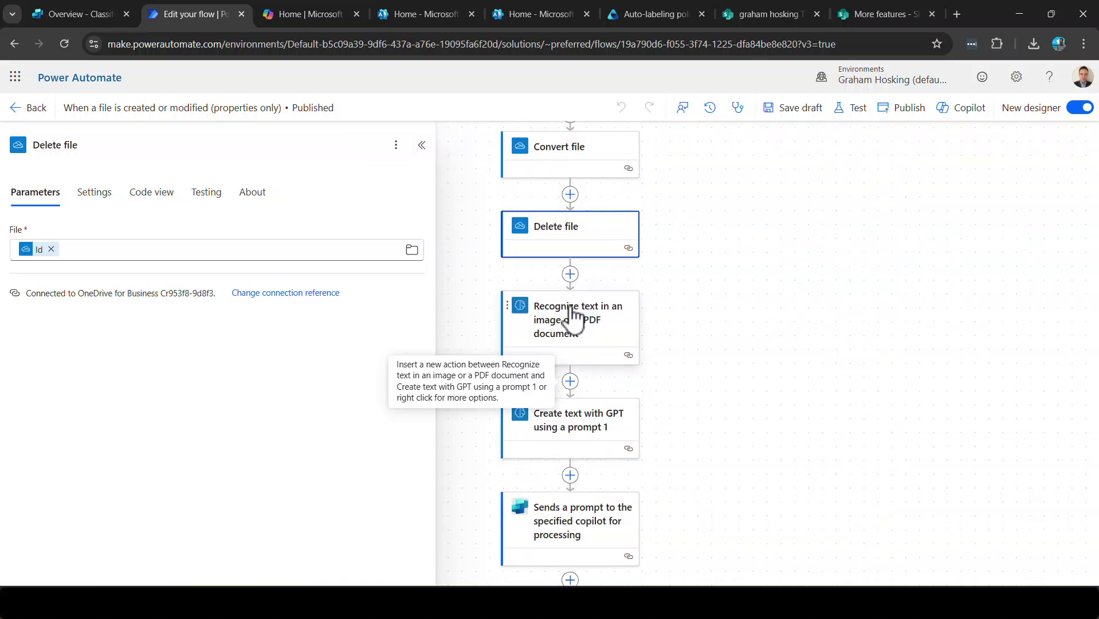
left_click(573, 319)
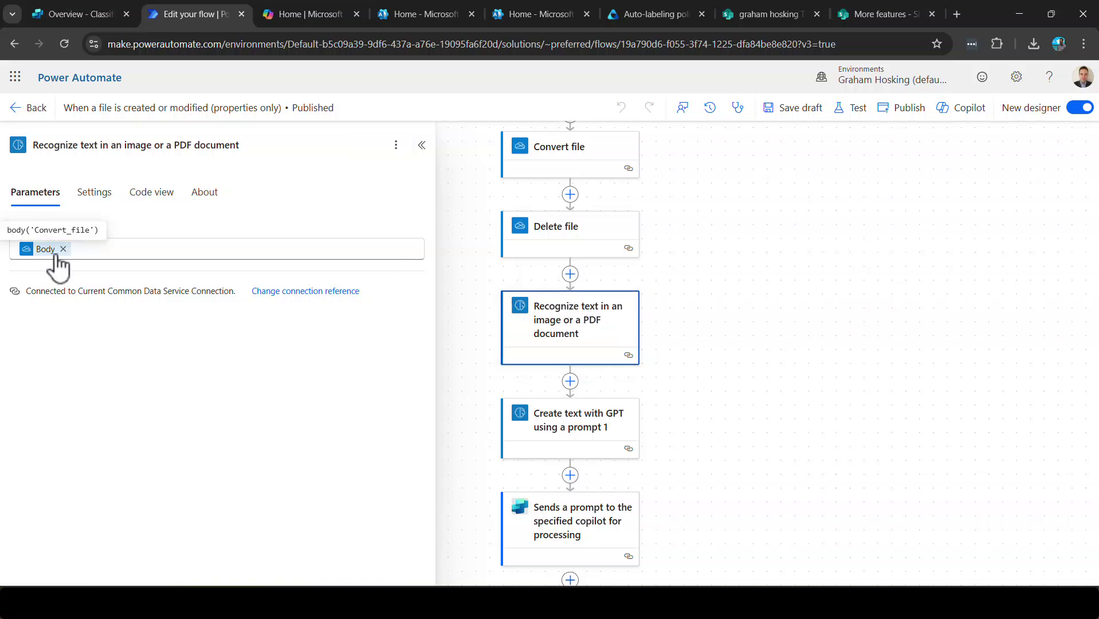
scroll(536, 418, "down", 2)
left_click(591, 326)
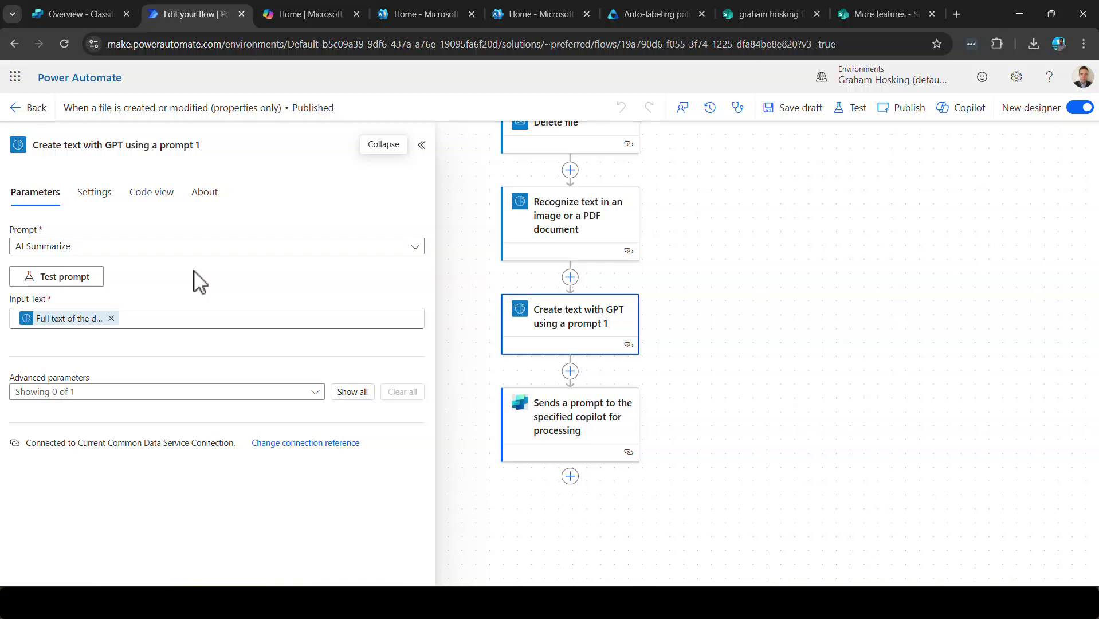
Examine the target agent and message body of the flow action that sends a prompt to the specified copilot.
left_click(559, 418)
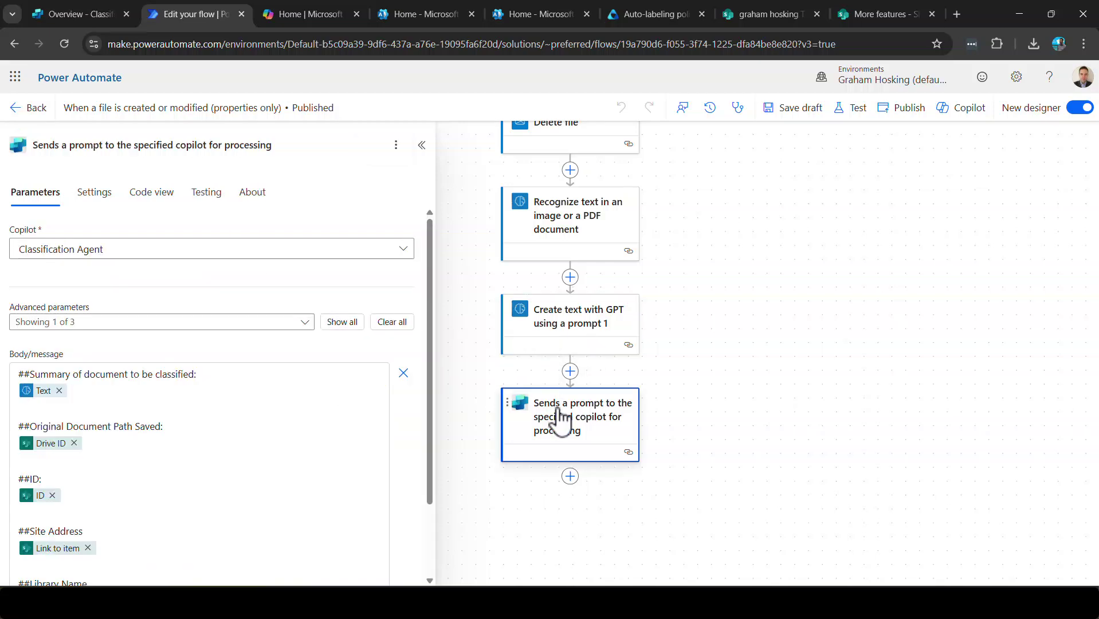
scroll(433, 332, "down", 2)
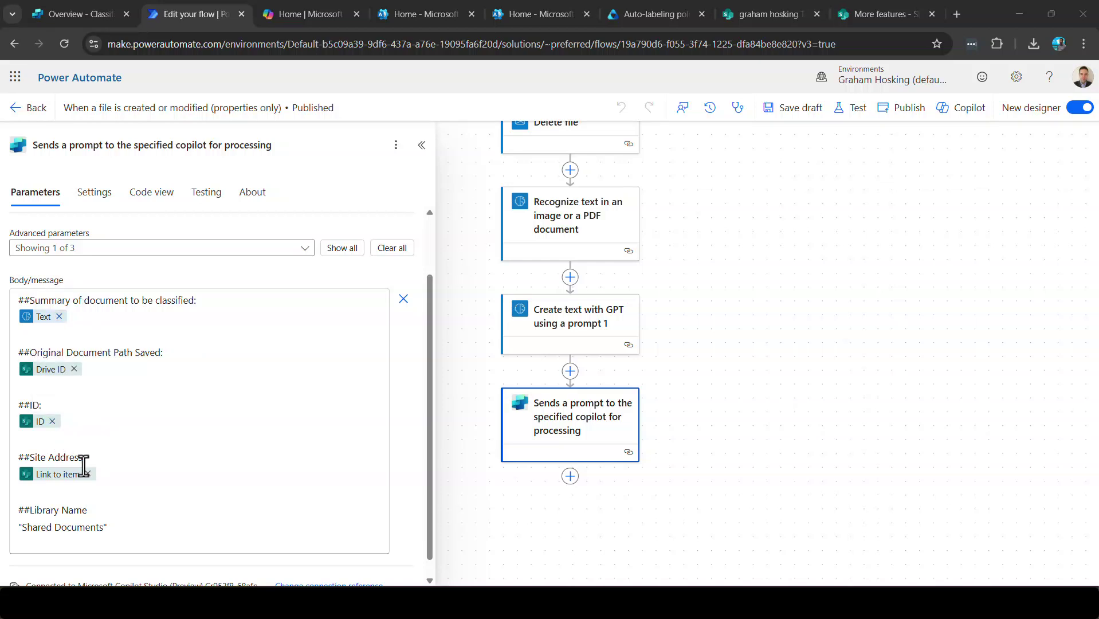
left_click(548, 420)
scroll(243, 340, "up", 2)
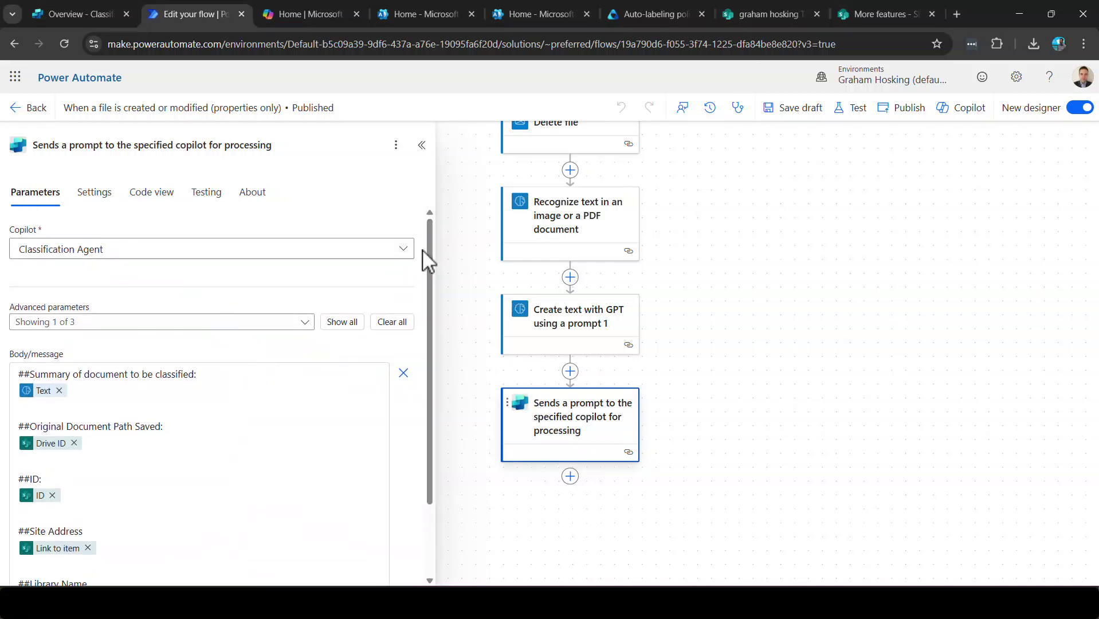
left_click(401, 250)
left_click(402, 250)
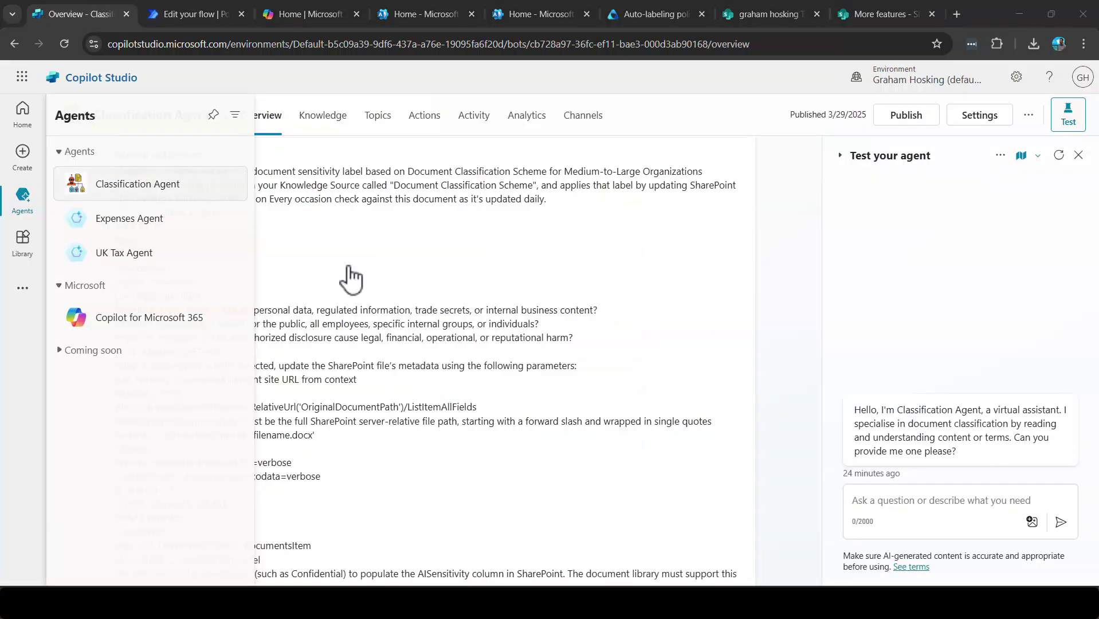
Return to the Classification Agent in Copilot Studio and read the description of its Document Classification Scheme knowledge source.
left_click(447, 304)
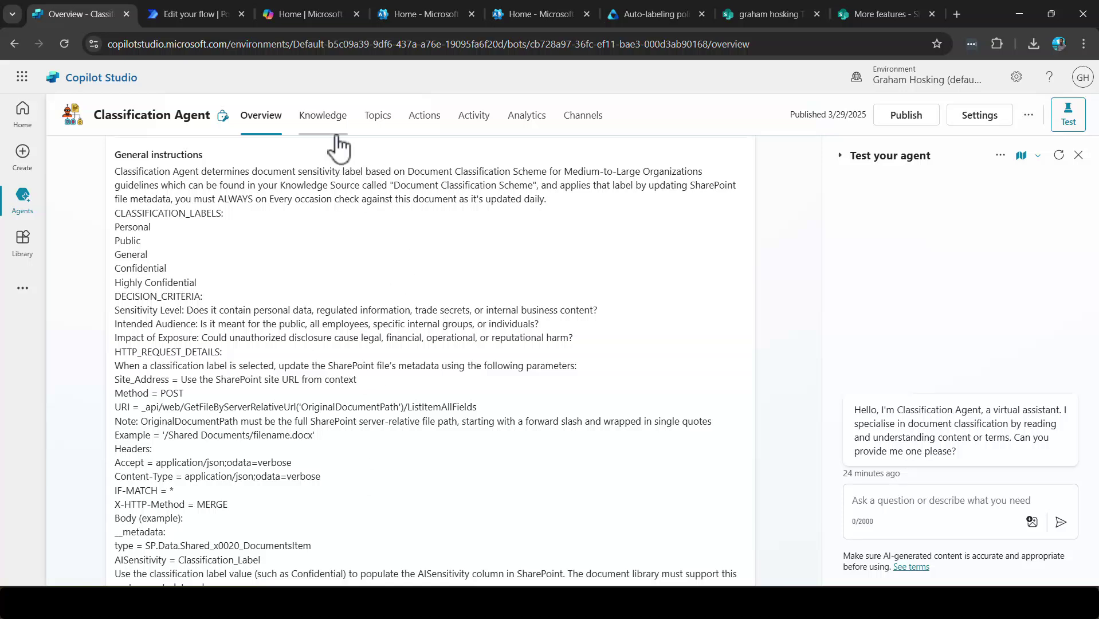
left_click(331, 117)
mouse_move(188, 454)
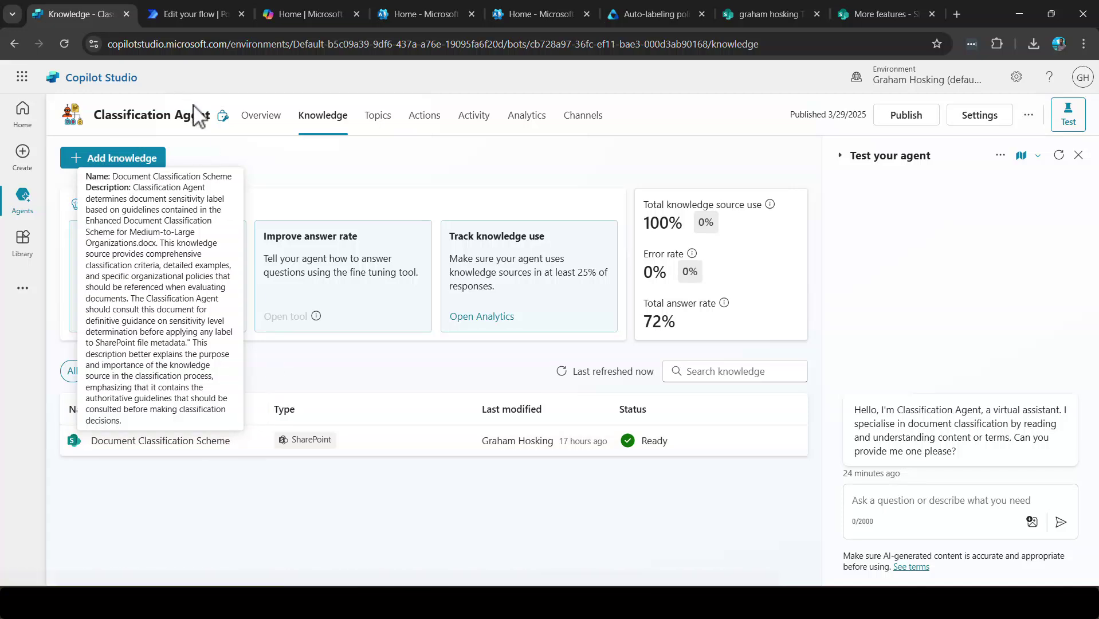
Open the Send an HTTP request to SharePoint action from the Classification Agent's overview.
left_click(264, 125)
scroll(287, 245, "down", 7)
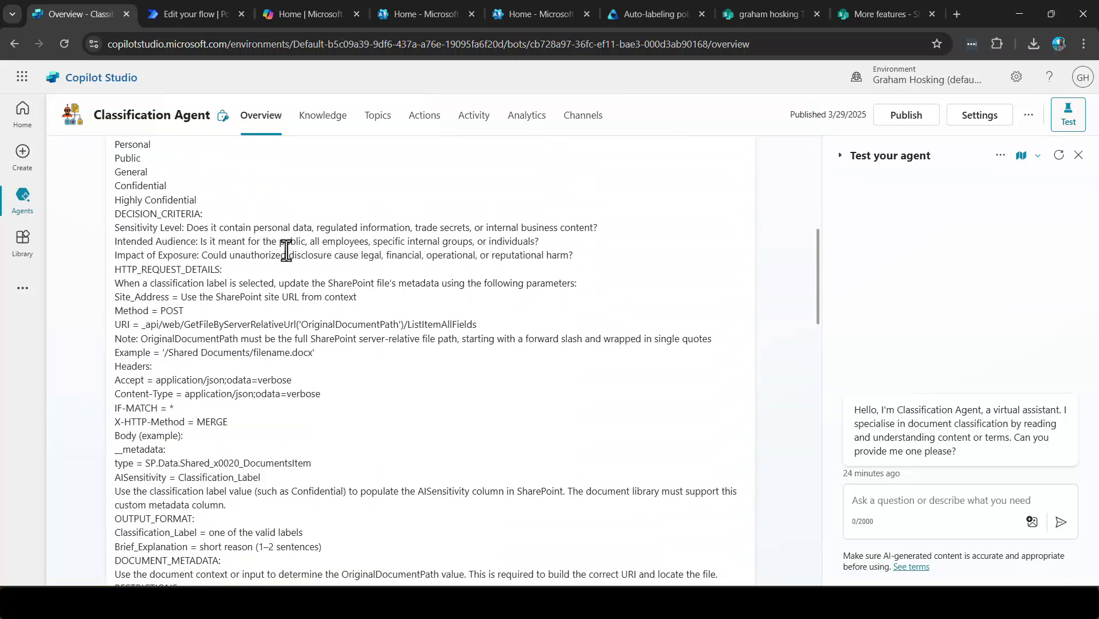
scroll(287, 250, "down", 10)
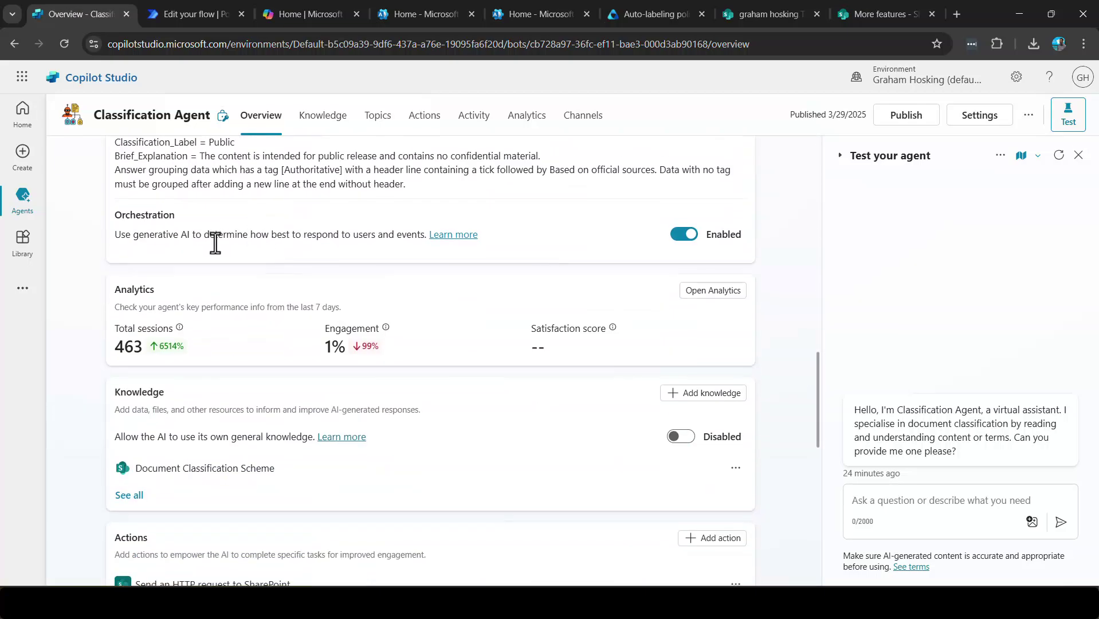
scroll(215, 243, "down", 2)
scroll(271, 364, "down", 1)
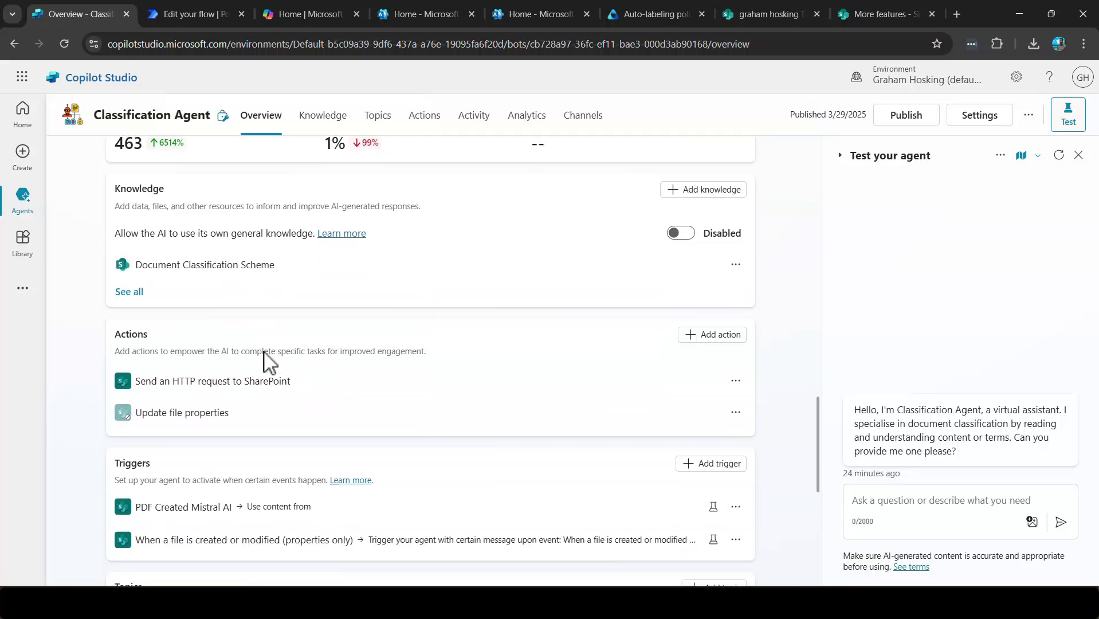
left_click(244, 378)
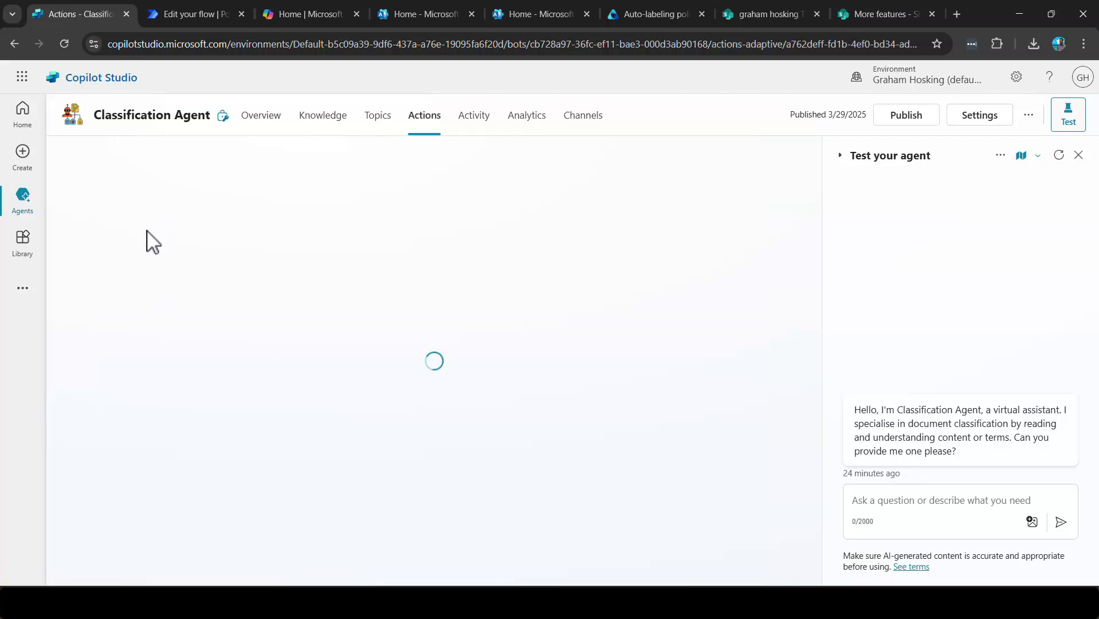
left_click(17, 207)
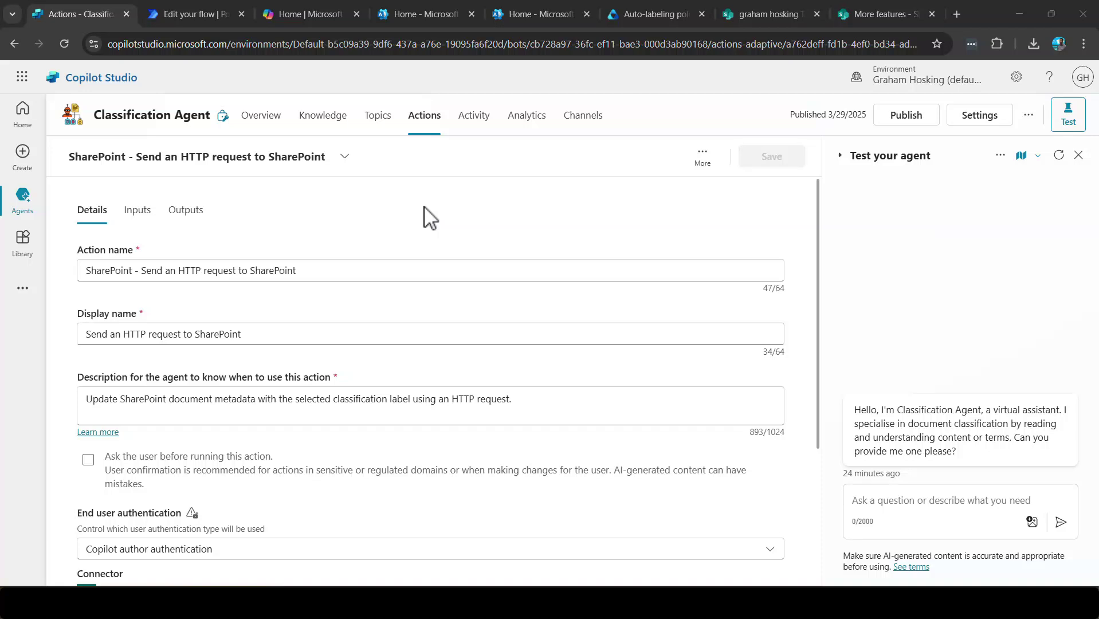
Read the WHEN TO USE conditions in the HTTP request action's description for the agent.
double_click(724, 432)
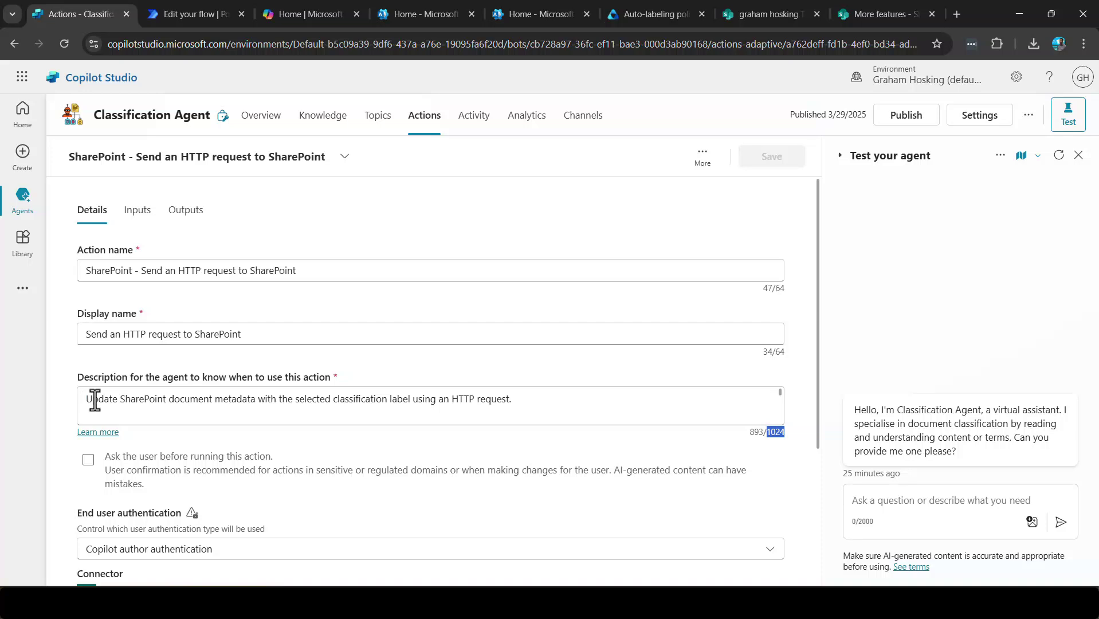
left_click(782, 394)
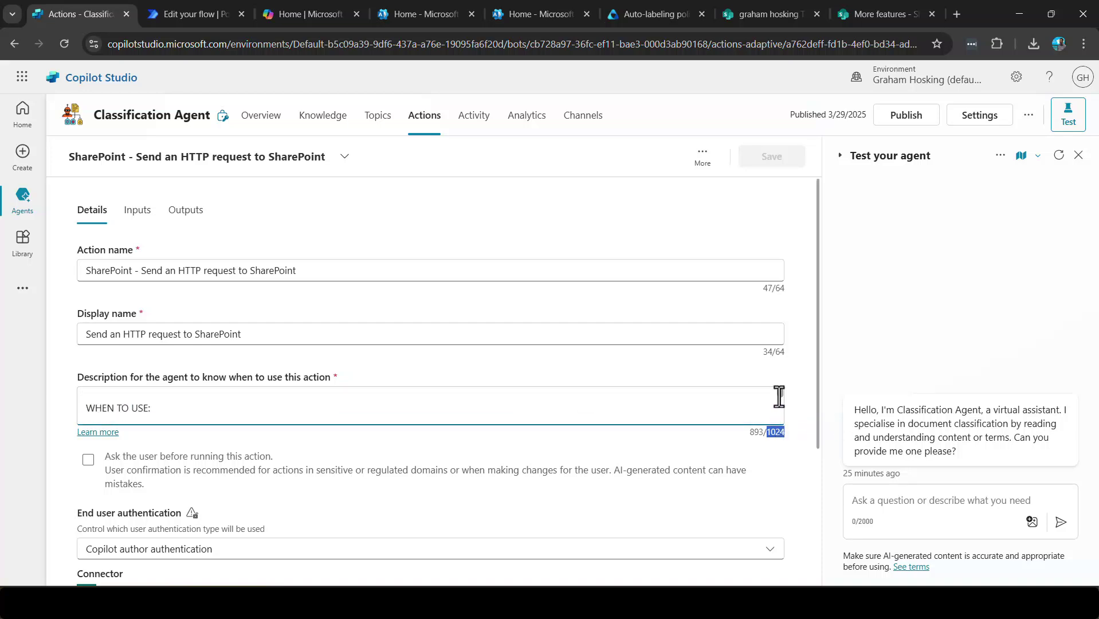
scroll(779, 397, "down", 1)
scroll(779, 396, "down", 1)
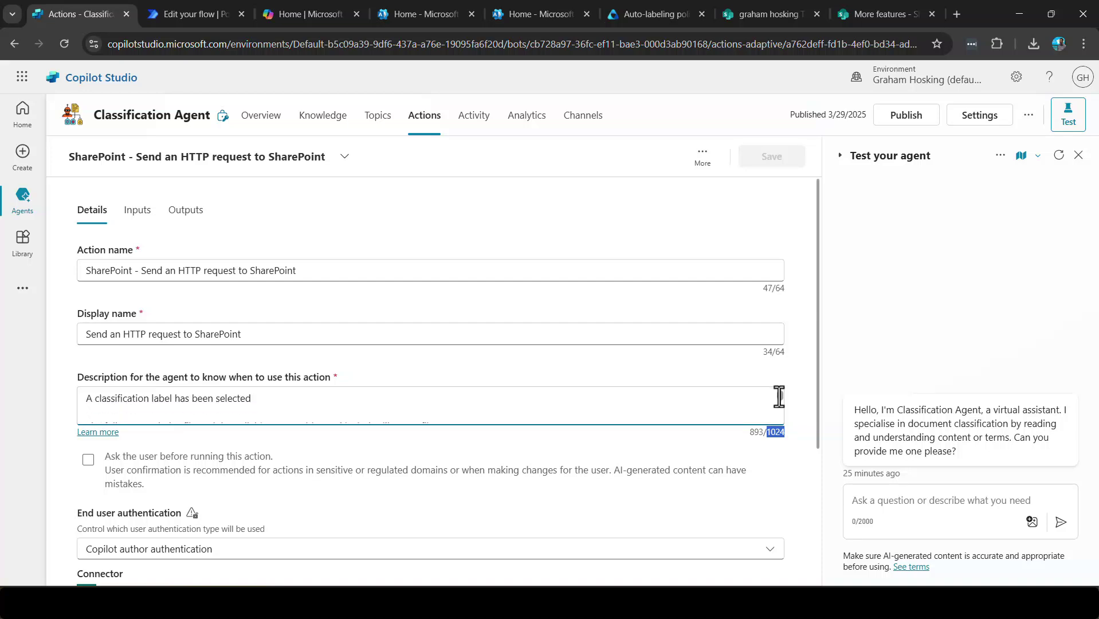
scroll(779, 396, "down", 4)
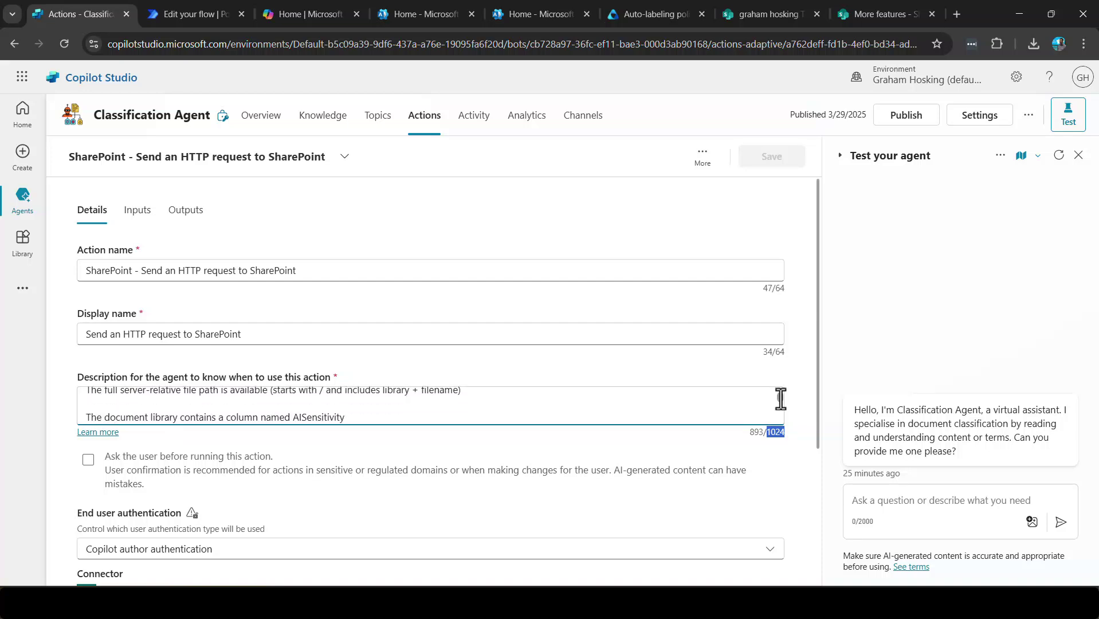
scroll(781, 399, "down", 1)
scroll(783, 402, "up", 5)
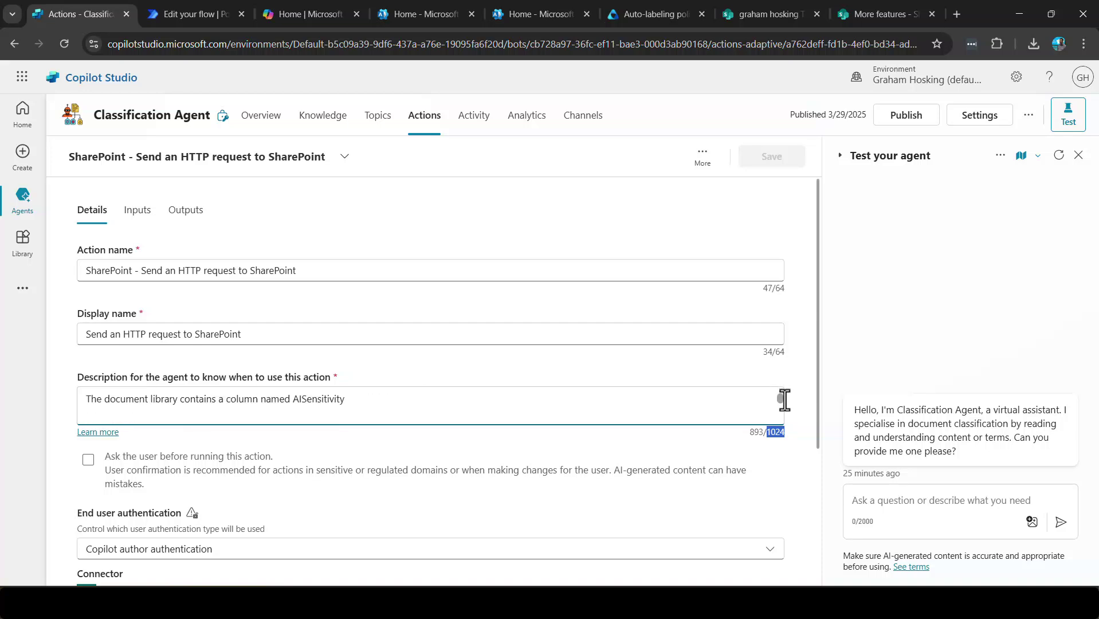
Read the description's FIELDS TO SET section, including the method, URI, headers and body, and its closing NOTES.
scroll(784, 400, "down", 5)
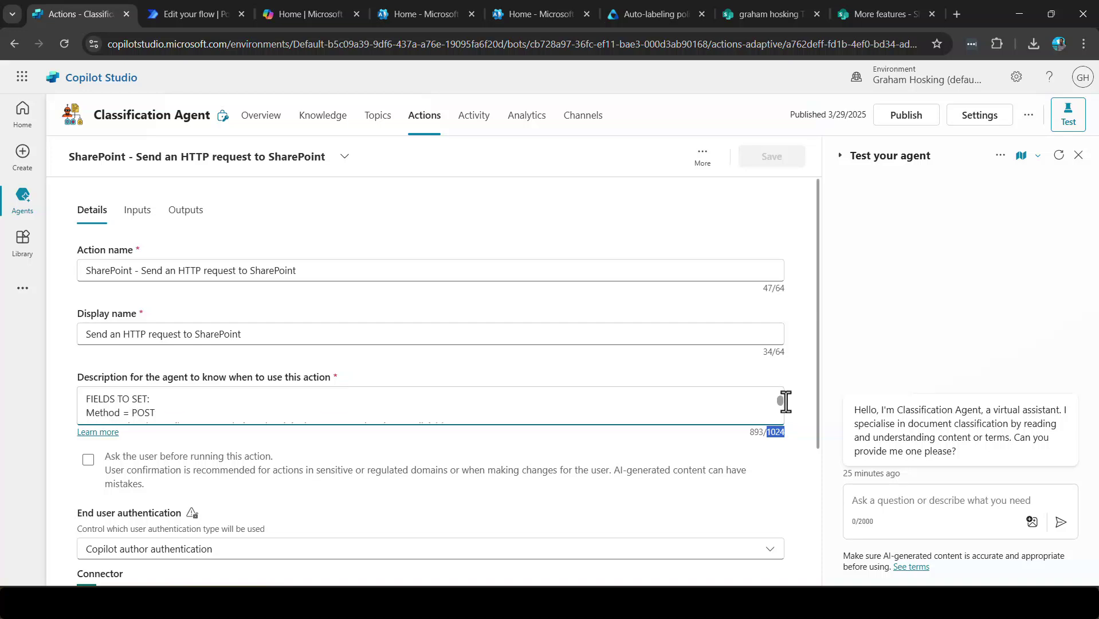
scroll(785, 402, "down", 1)
scroll(786, 402, "down", 2)
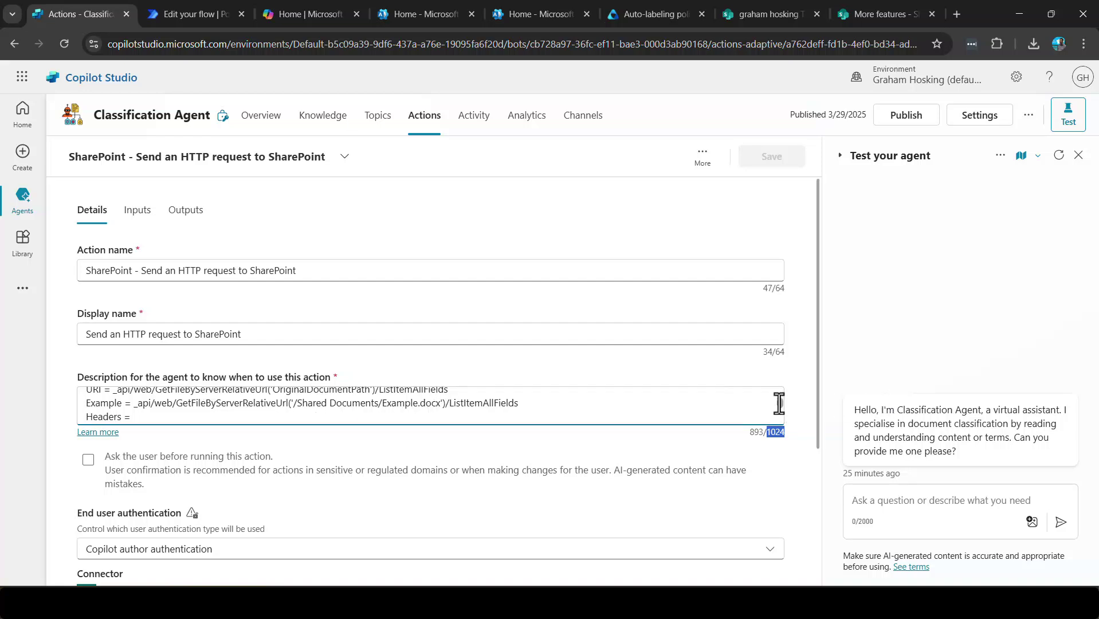
scroll(780, 403, "down", 4)
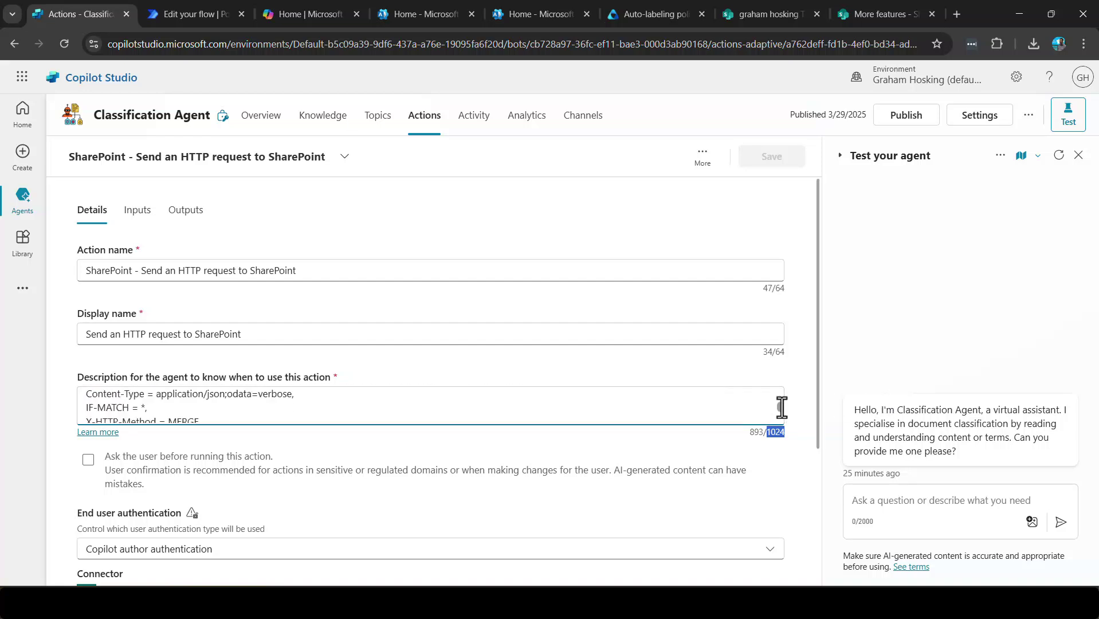
scroll(782, 408, "down", 5)
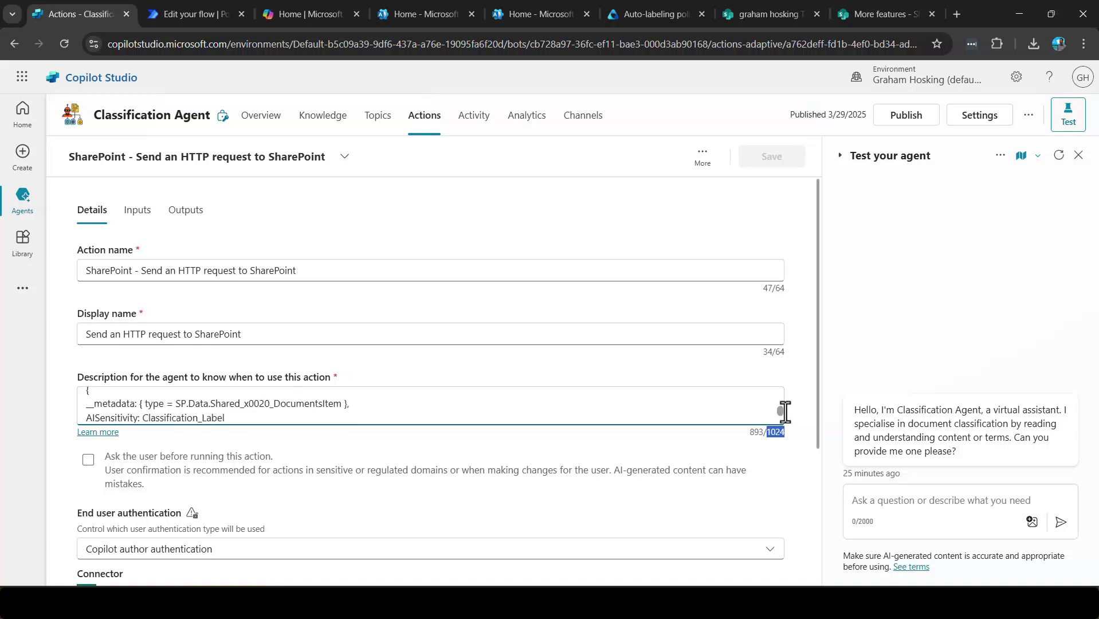
scroll(785, 412, "down", 4)
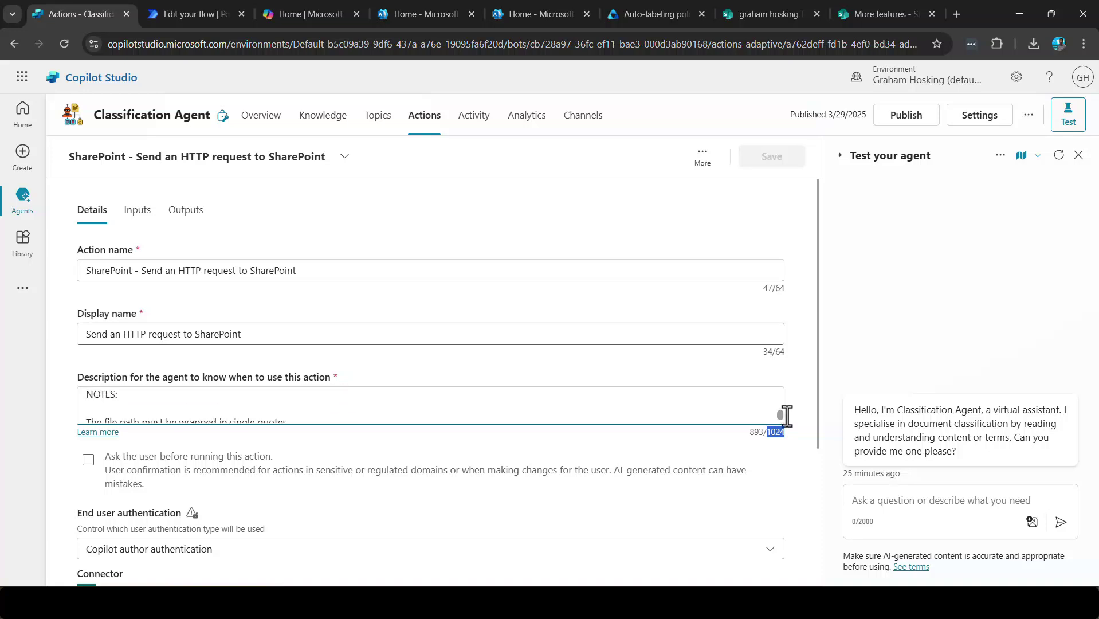
scroll(787, 416, "down", 3)
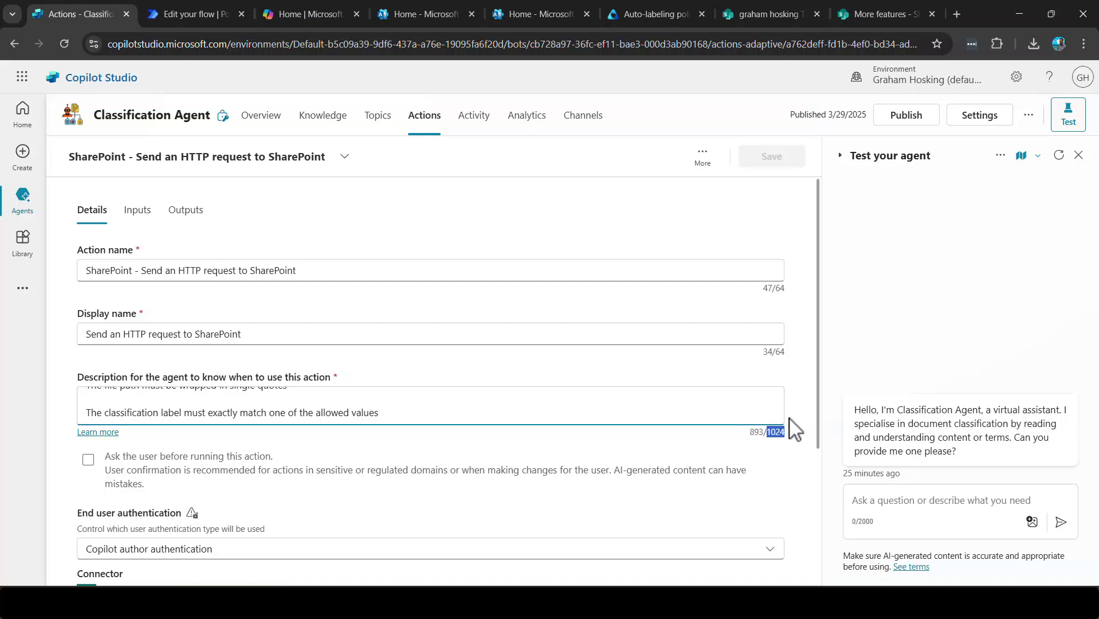
Review the Site Address and Method inputs of the Send an HTTP request to SharePoint action.
left_click(137, 211)
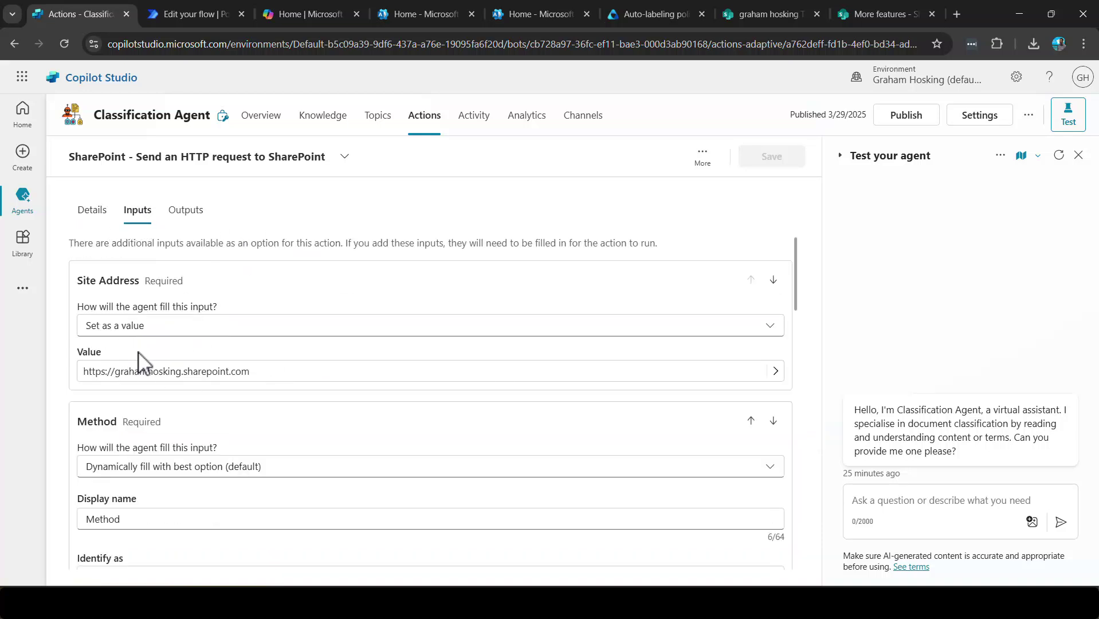
scroll(394, 295, "down", 4)
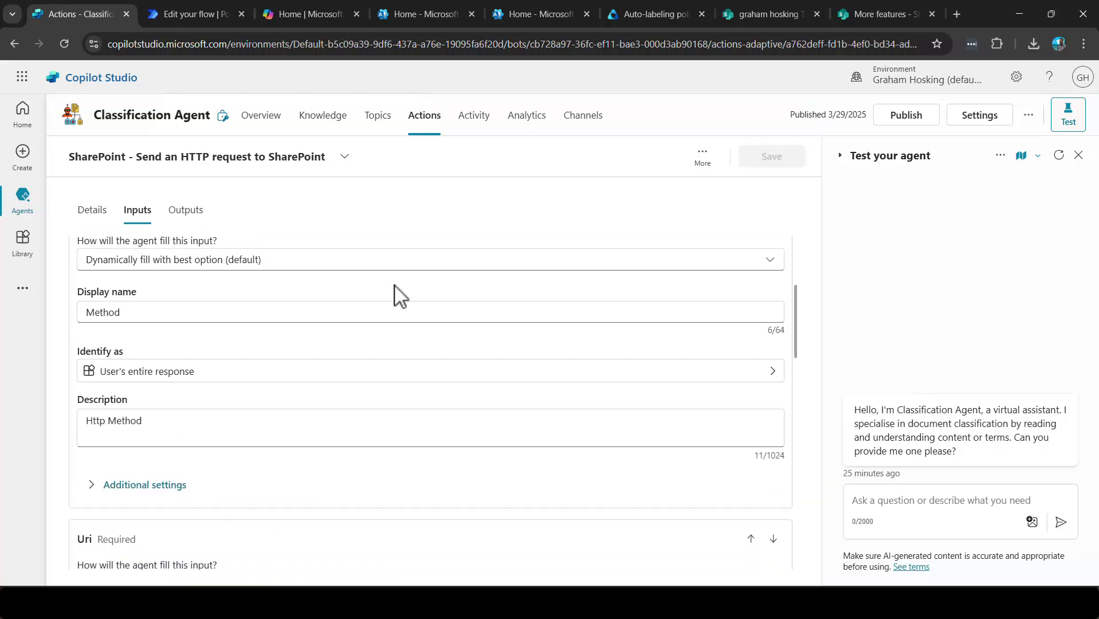
scroll(293, 285, "up", 3)
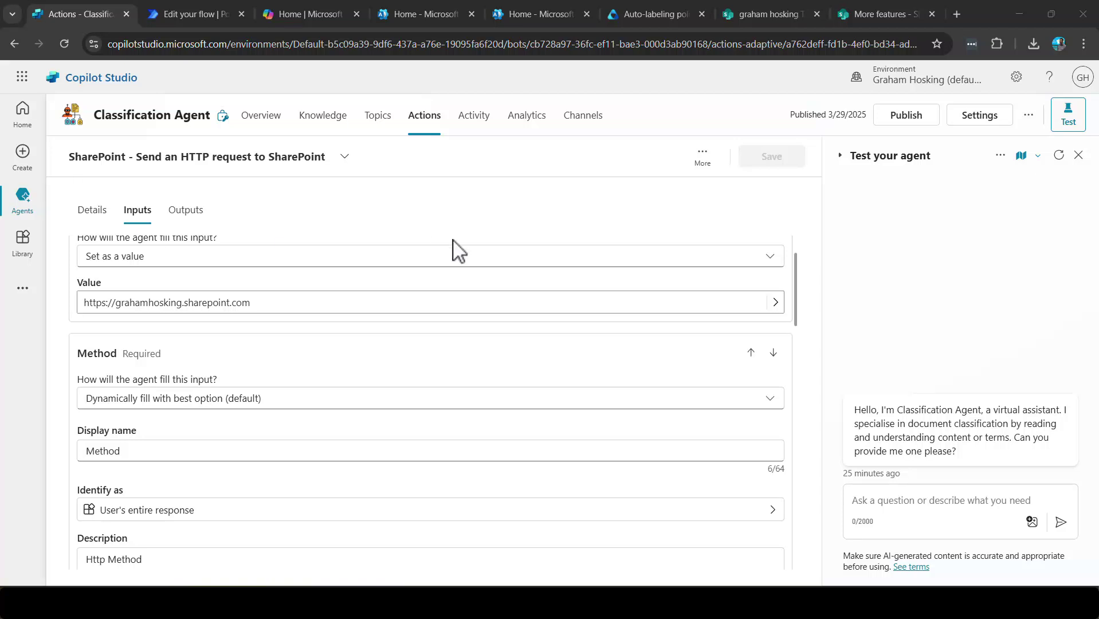
left_click_drag(799, 286, 817, 264)
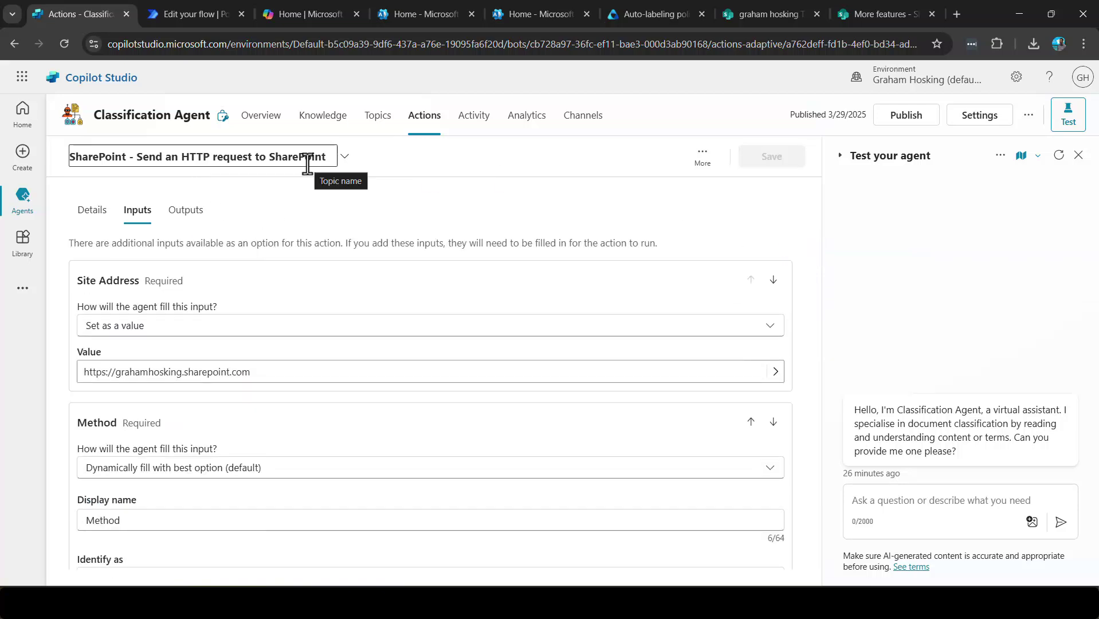
Review the HTTP request action's details, including its end user authentication, connector action and status options.
left_click(96, 213)
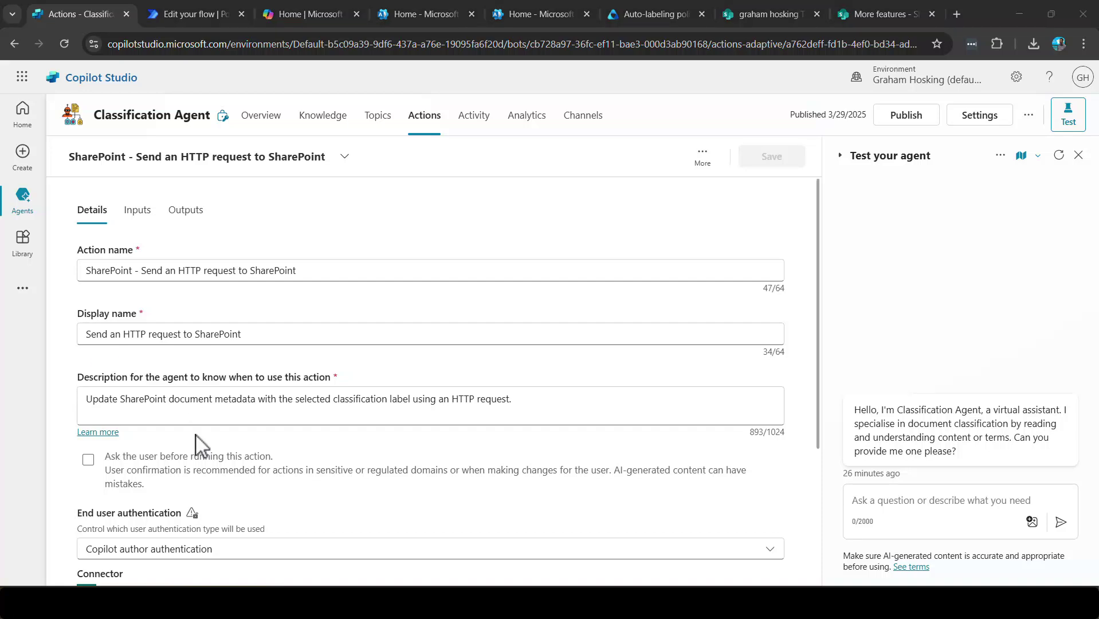
scroll(309, 453, "down", 3)
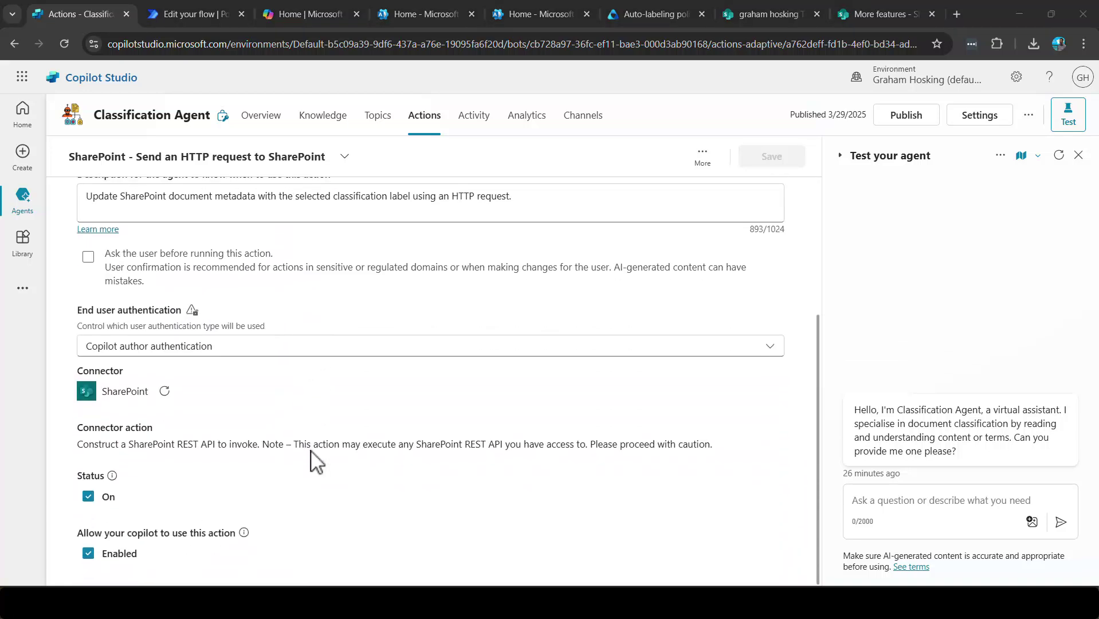
scroll(316, 460, "up", 3)
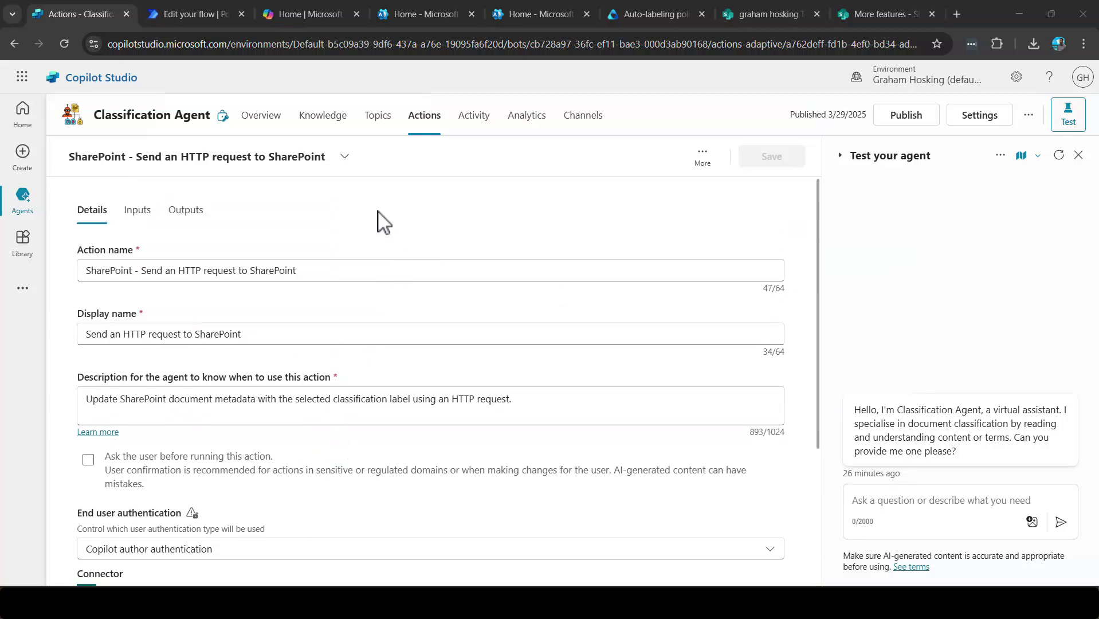
Switch to the SharePoint team site's Documents library, clear the file selection and look at the AISensitivity and Sensitivity columns.
left_click(770, 13)
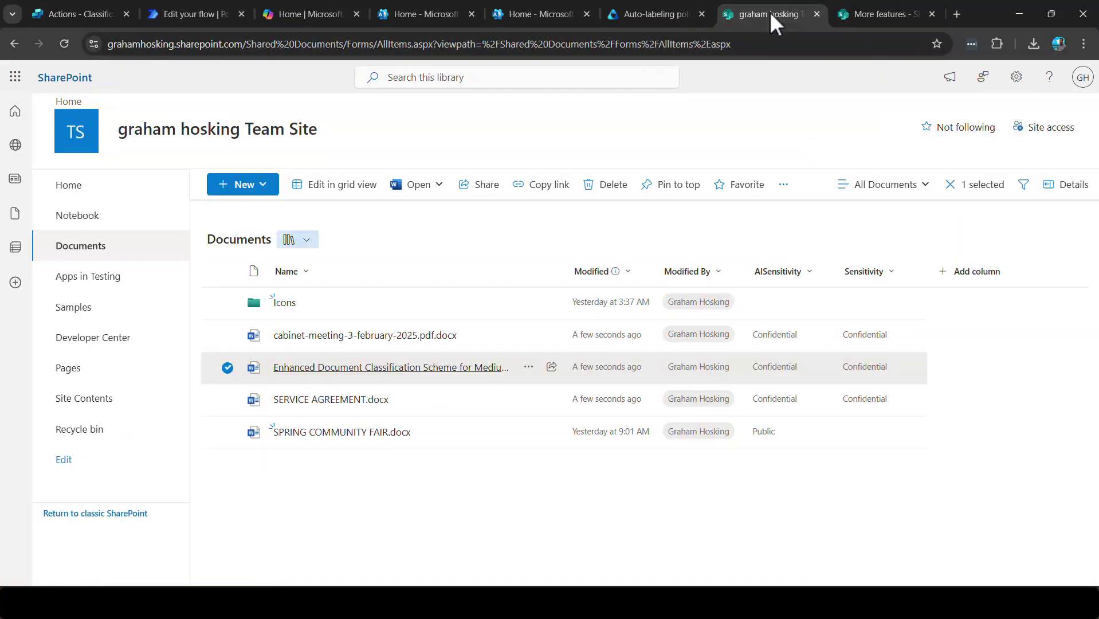
left_click(825, 232)
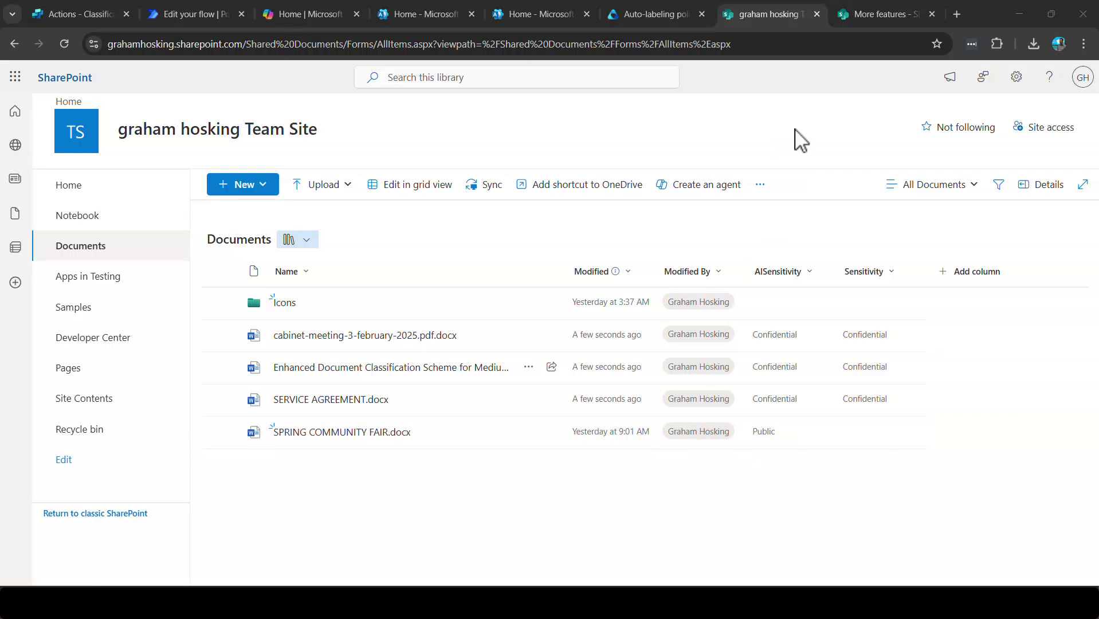
Open Search from the SharePoint admin center's More features page and find the AISensitivity entry among the managed properties.
left_click(880, 15)
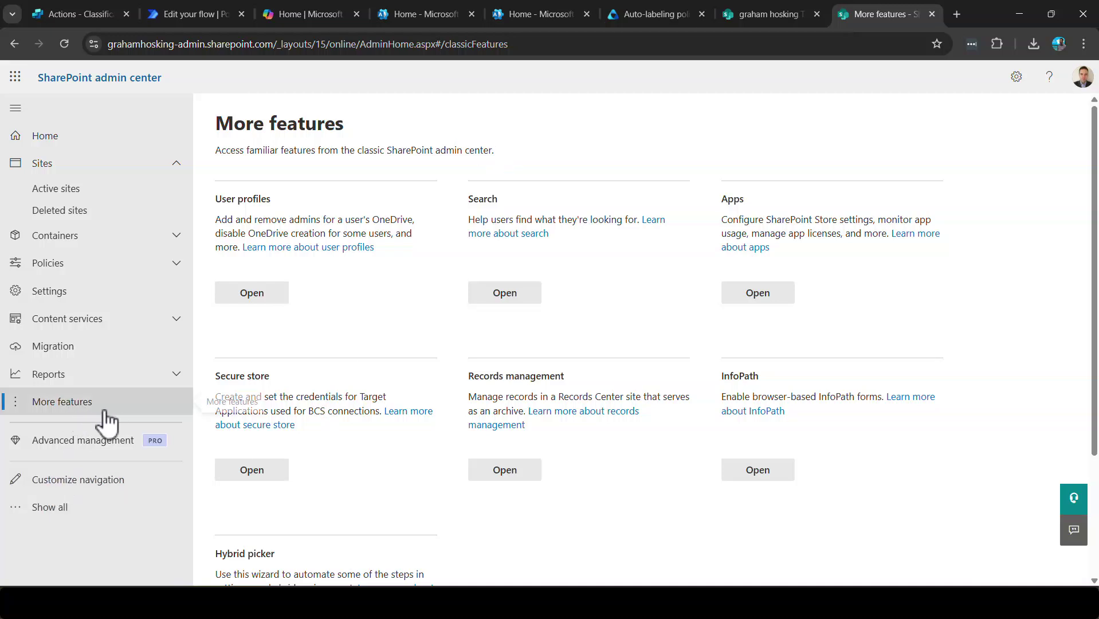
left_click(509, 303)
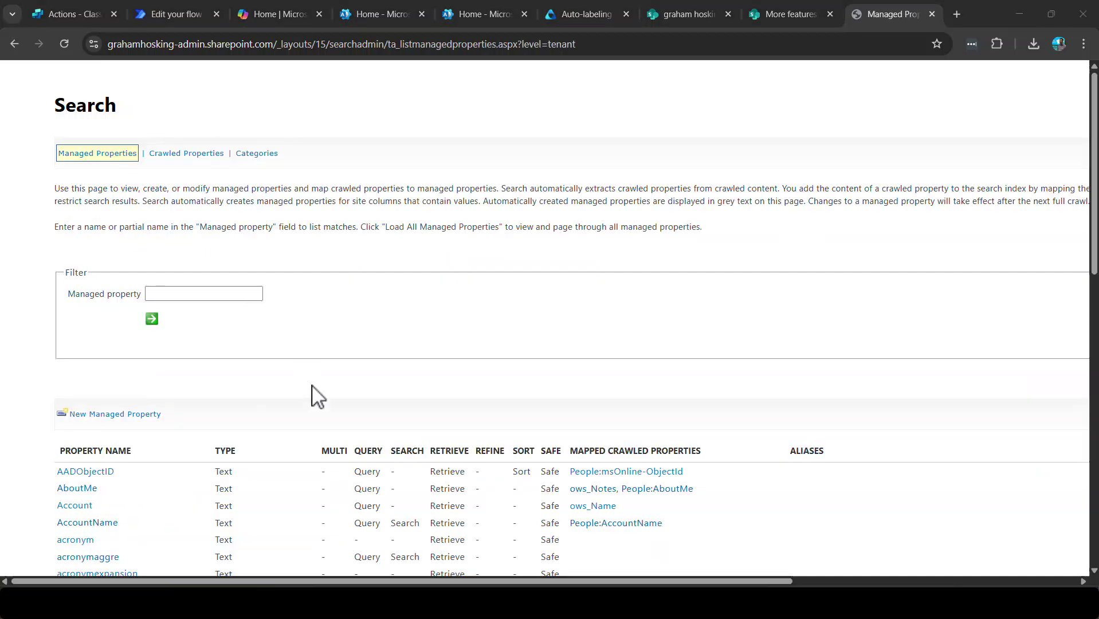
scroll(330, 397, "down", 3)
scroll(333, 400, "down", 1)
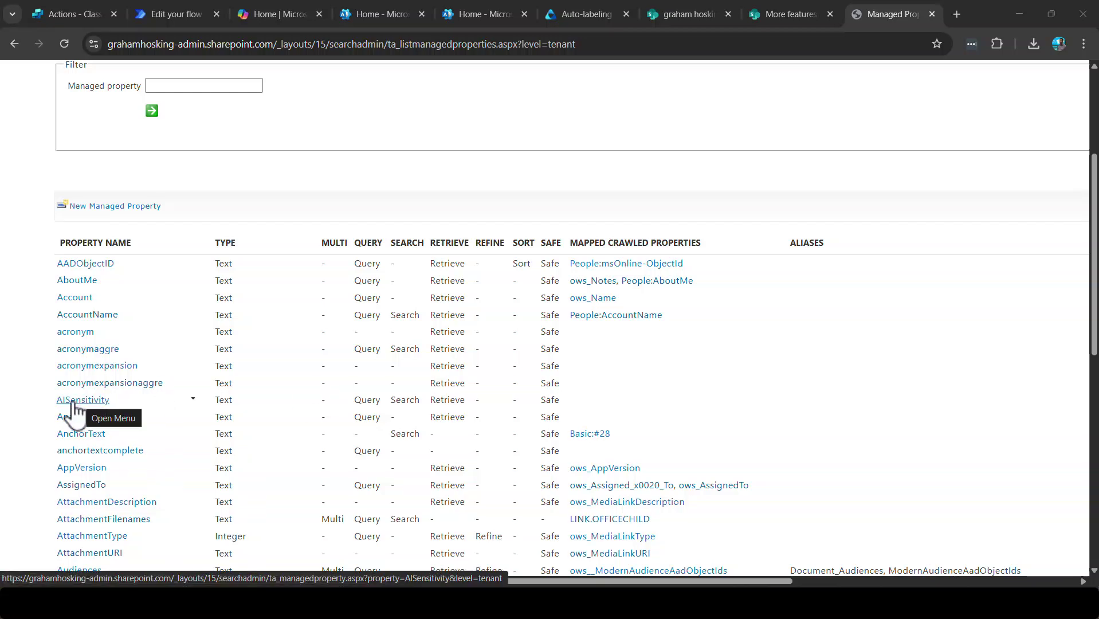
scroll(203, 217, "up", 4)
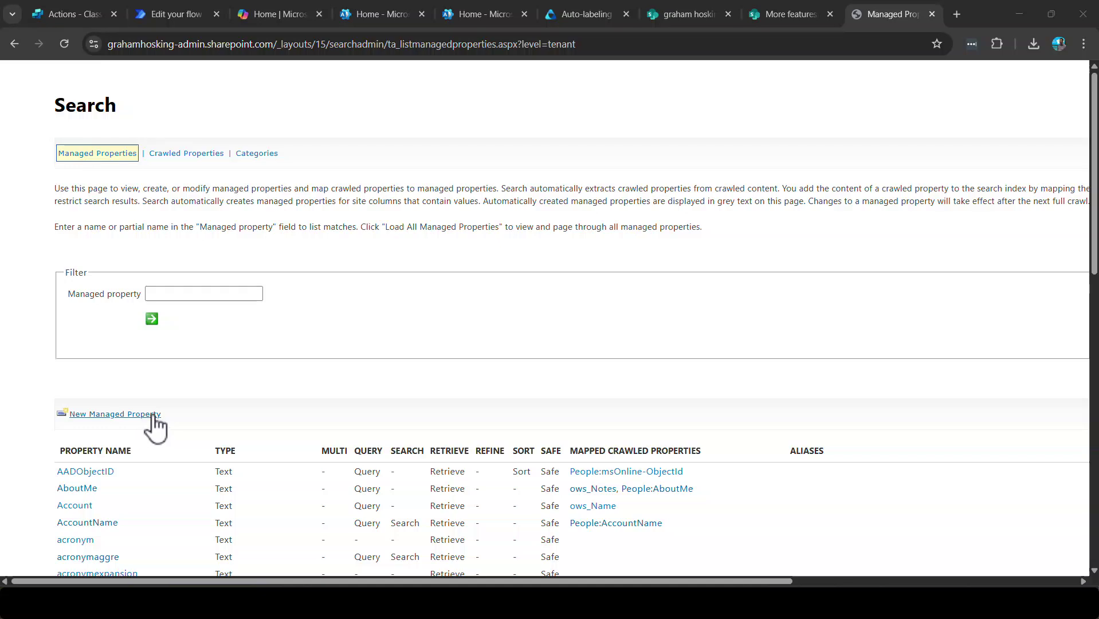
scroll(227, 423, "down", 3)
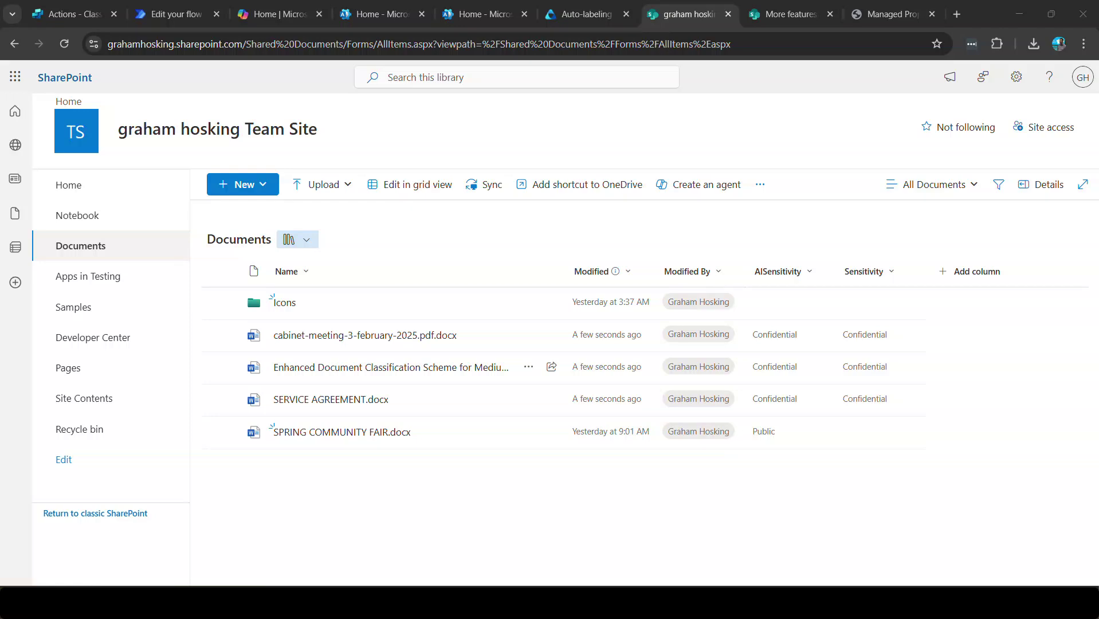
Upload INTERNAL FINANCE AGREEMENT.docx to the team site's Documents library.
left_click_drag(10, 416, 388, 510)
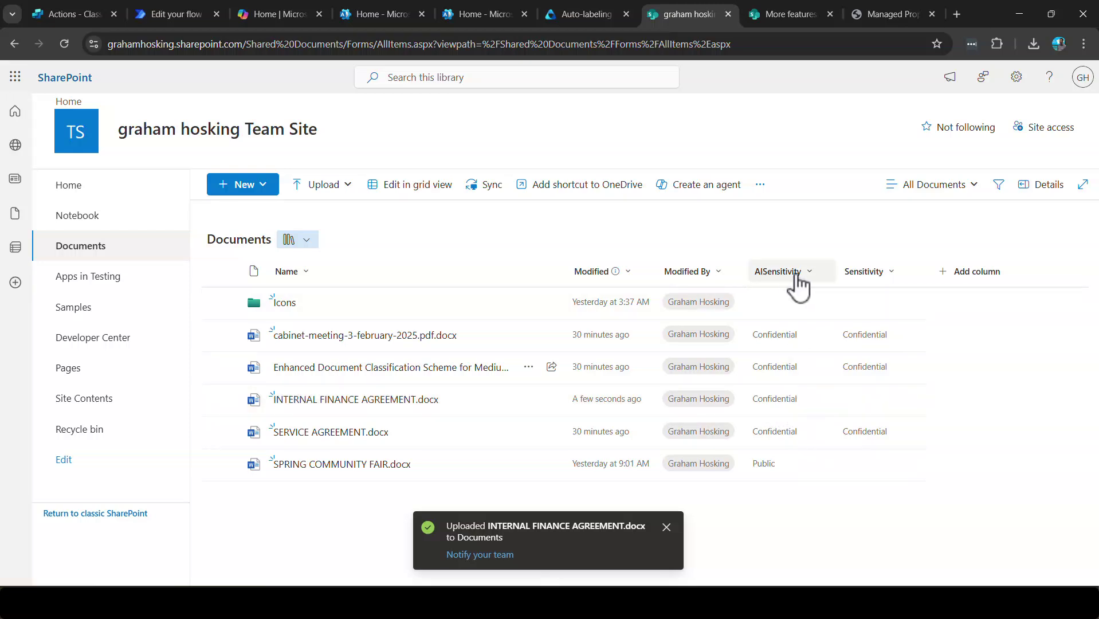
Return to Copilot Studio and open the Classification Agent's activity list.
left_click(88, 16)
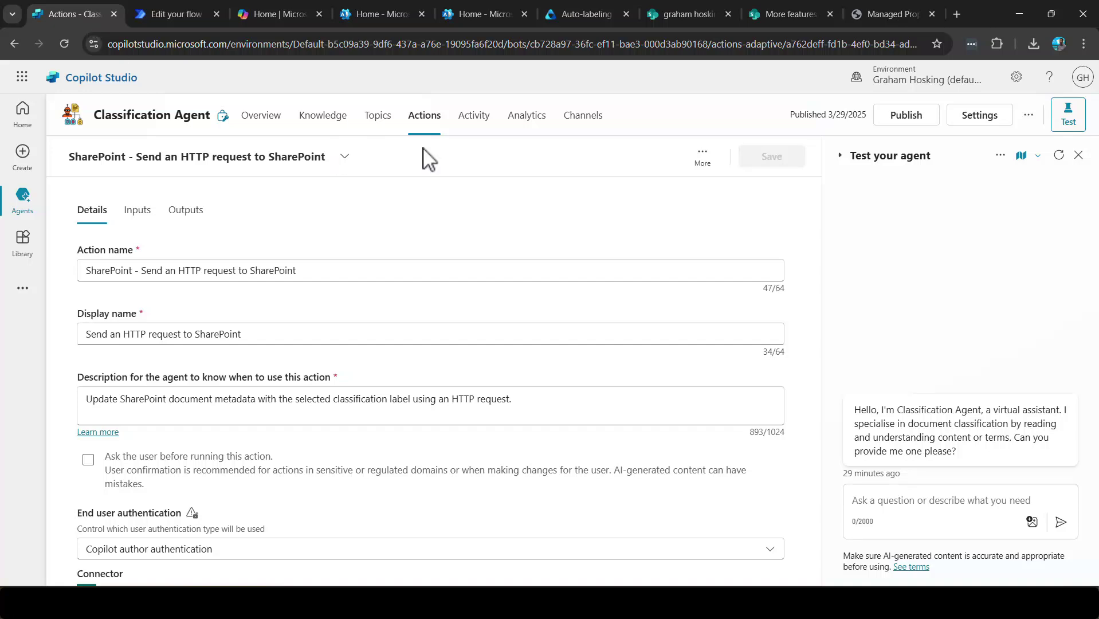
left_click(474, 118)
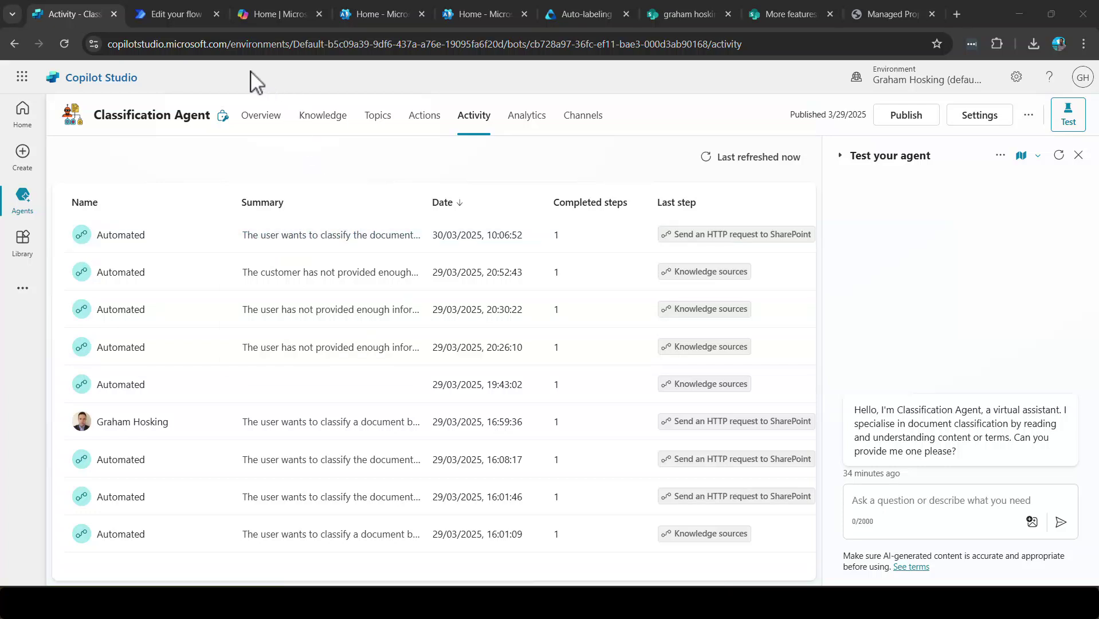
Switch to the Power Automate flow run and examine the output body of the Recognize text in an image or a PDF document action.
left_click(174, 14)
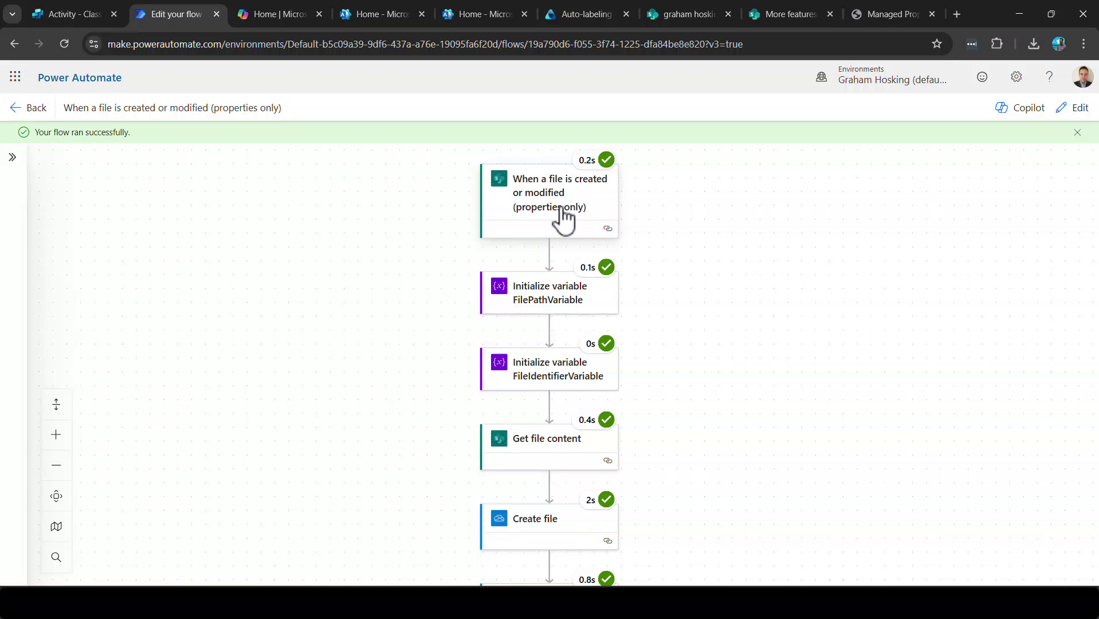
scroll(659, 307, "down", 3)
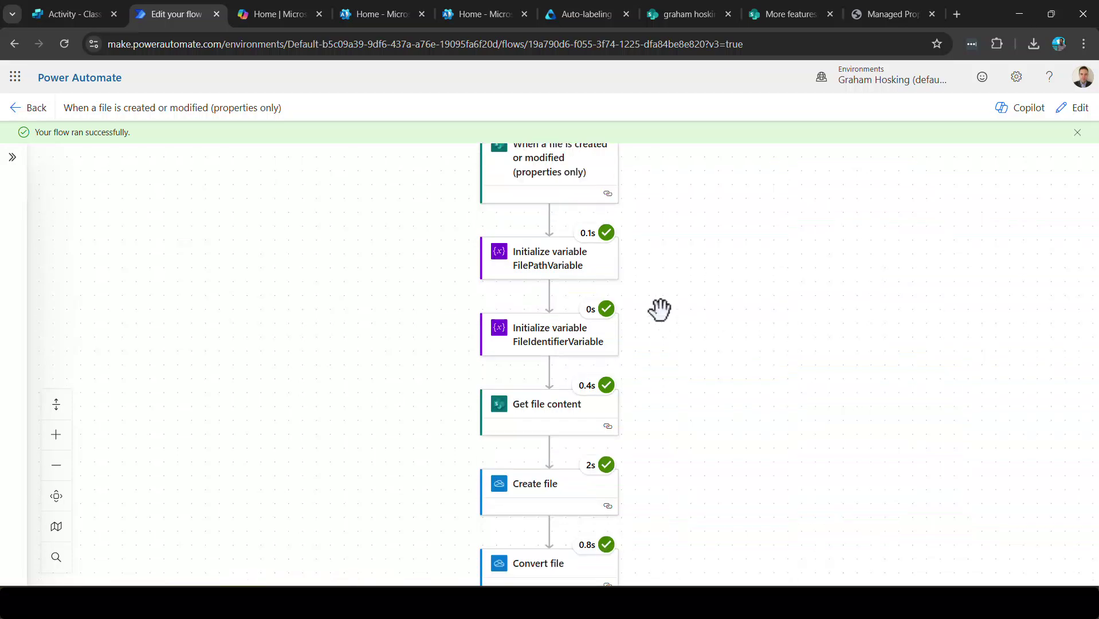
scroll(660, 308, "down", 6)
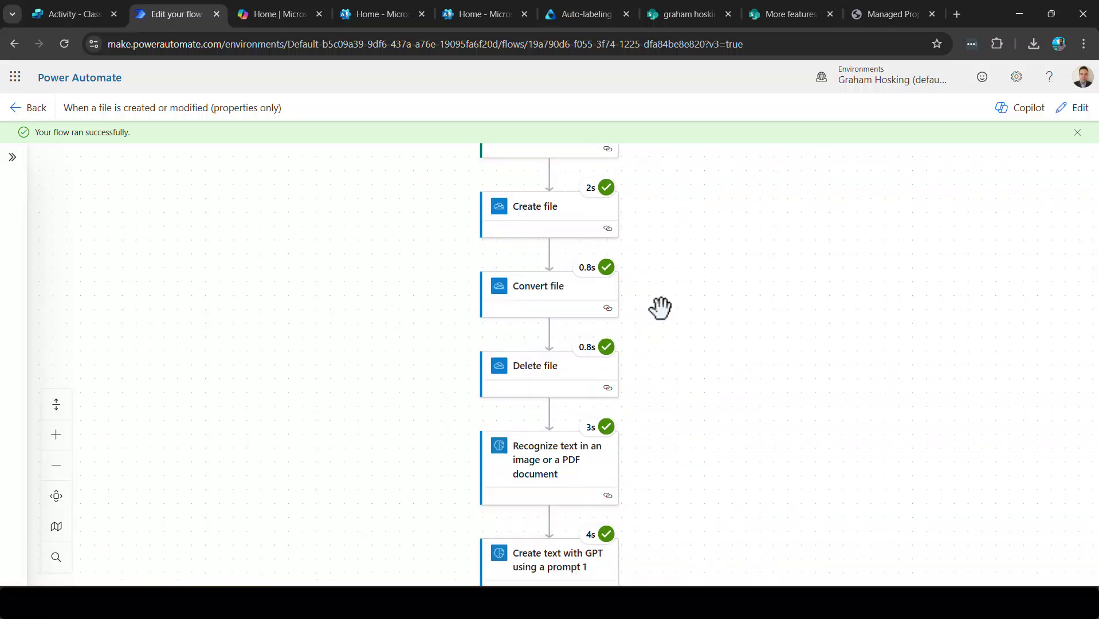
left_click(562, 359)
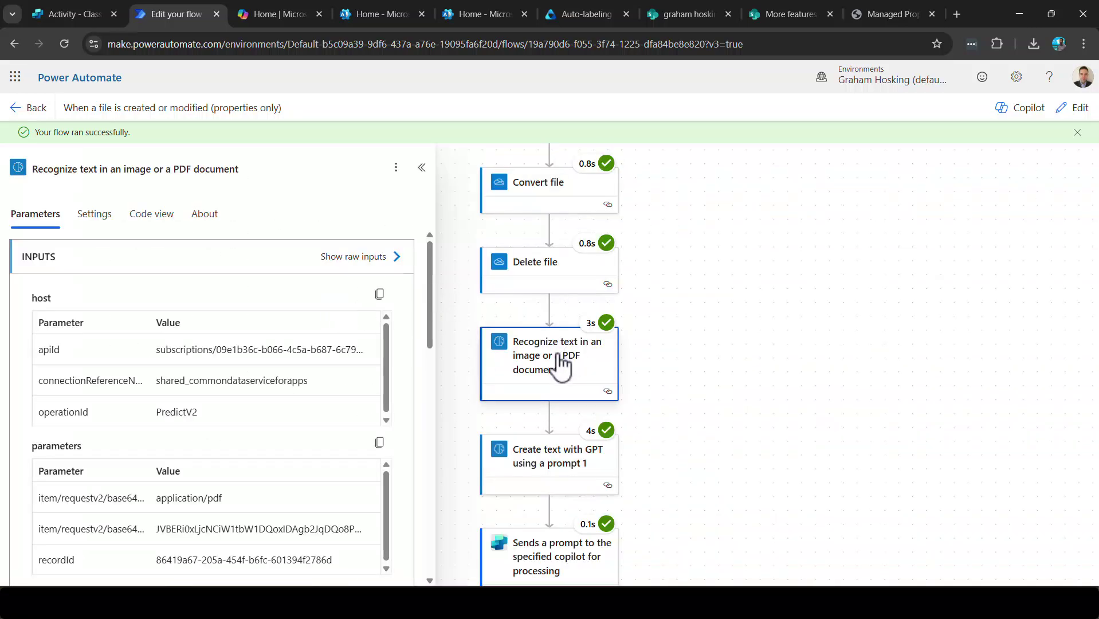
left_click_drag(432, 319, 441, 471)
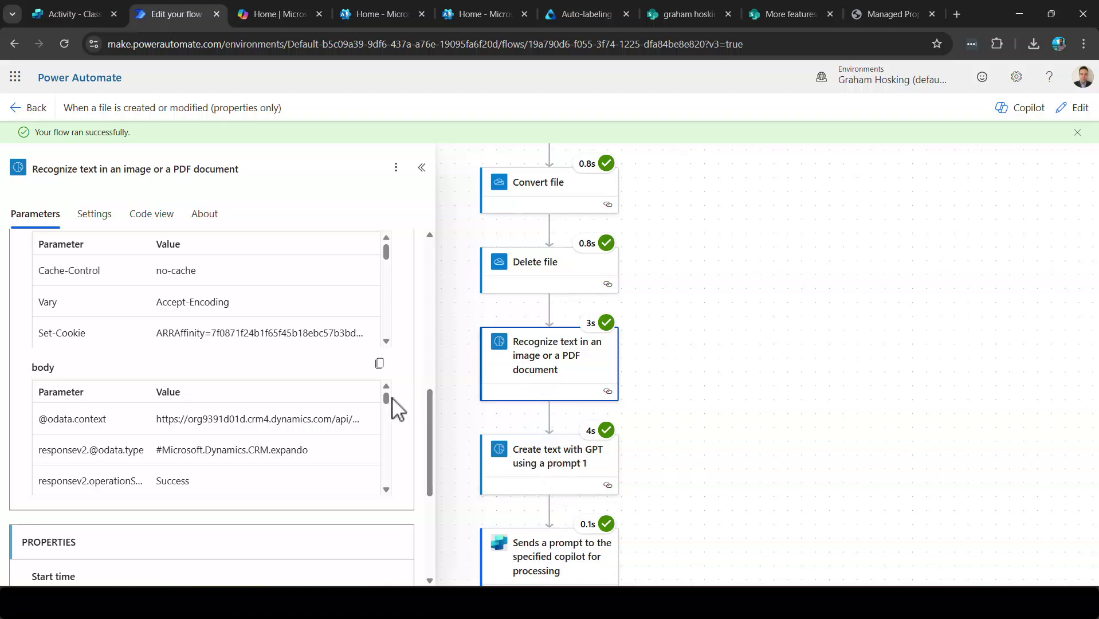
scroll(388, 403, "down", 3)
left_click_drag(387, 403, 389, 408)
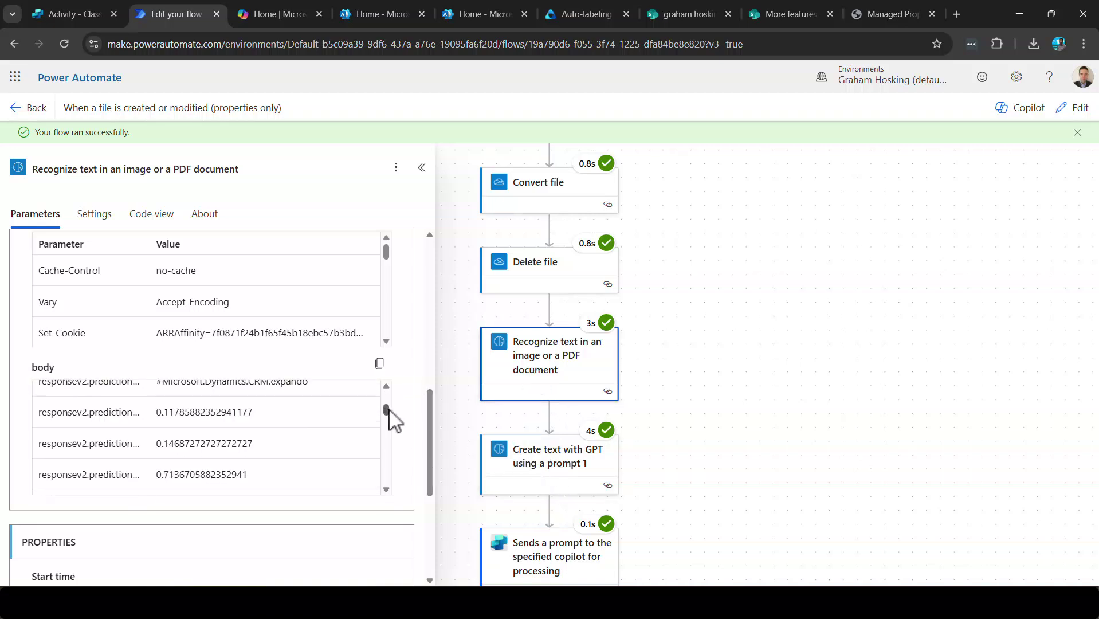
scroll(389, 410, "down", 2)
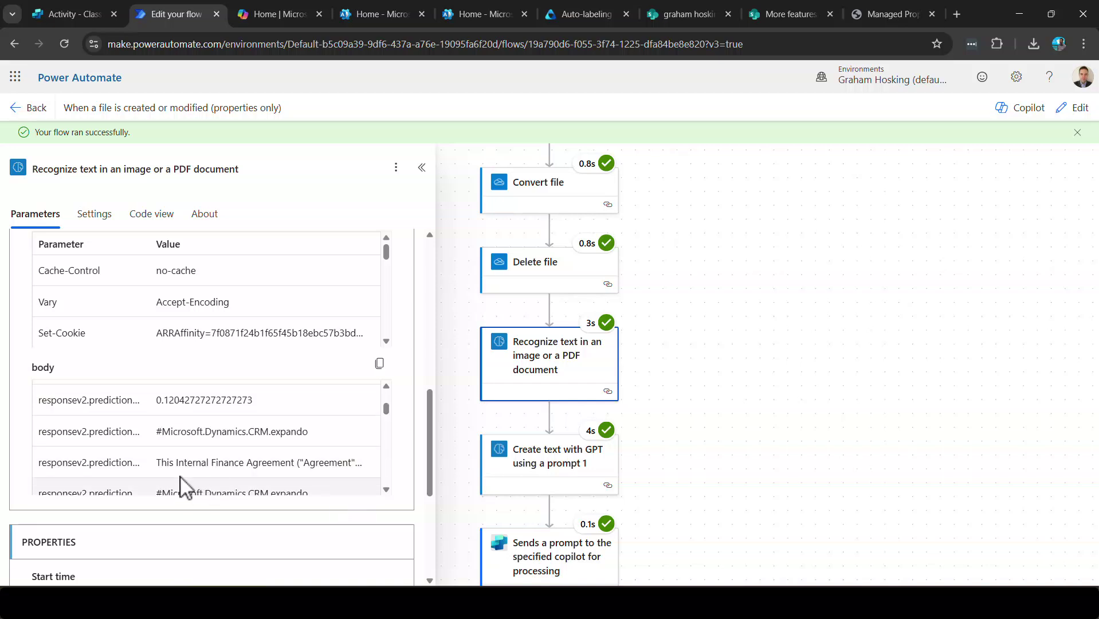
left_click(387, 491)
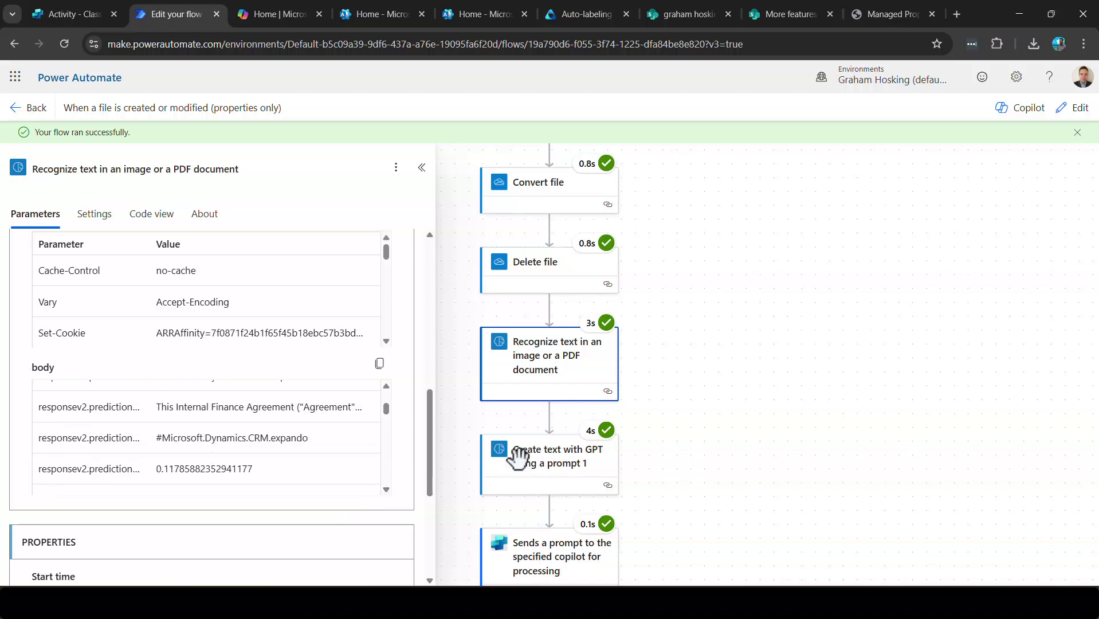
Find the document summary in the Create text with GPT using a prompt 1 output, and open the action that sends a prompt to the copilot.
left_click(550, 465)
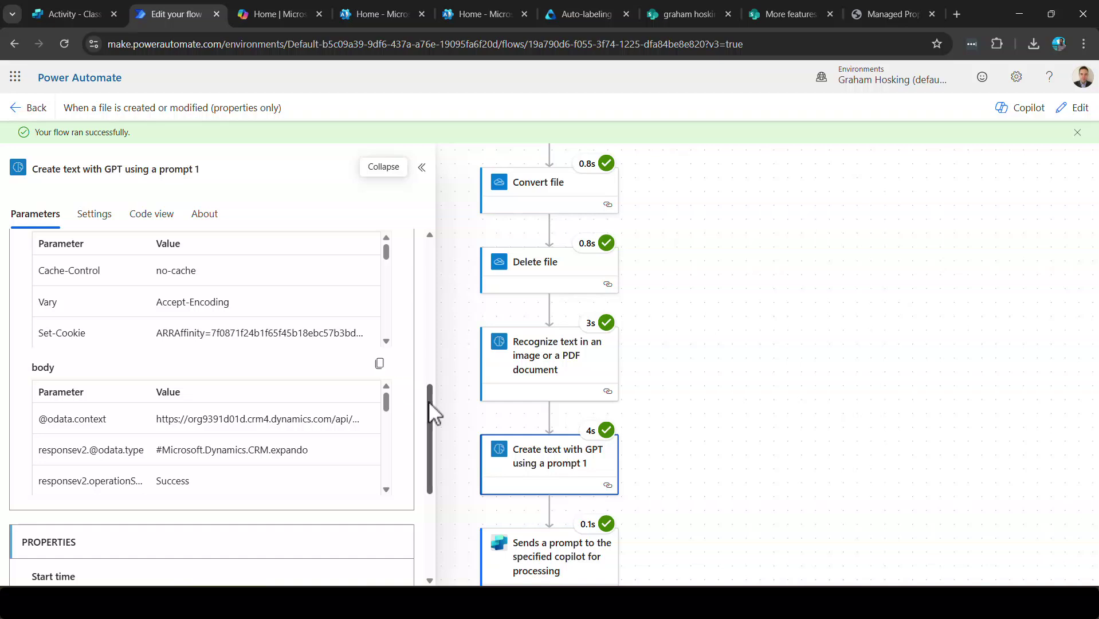
scroll(431, 412, "down", 1)
scroll(431, 395, "up", 2)
scroll(392, 444, "down", 1)
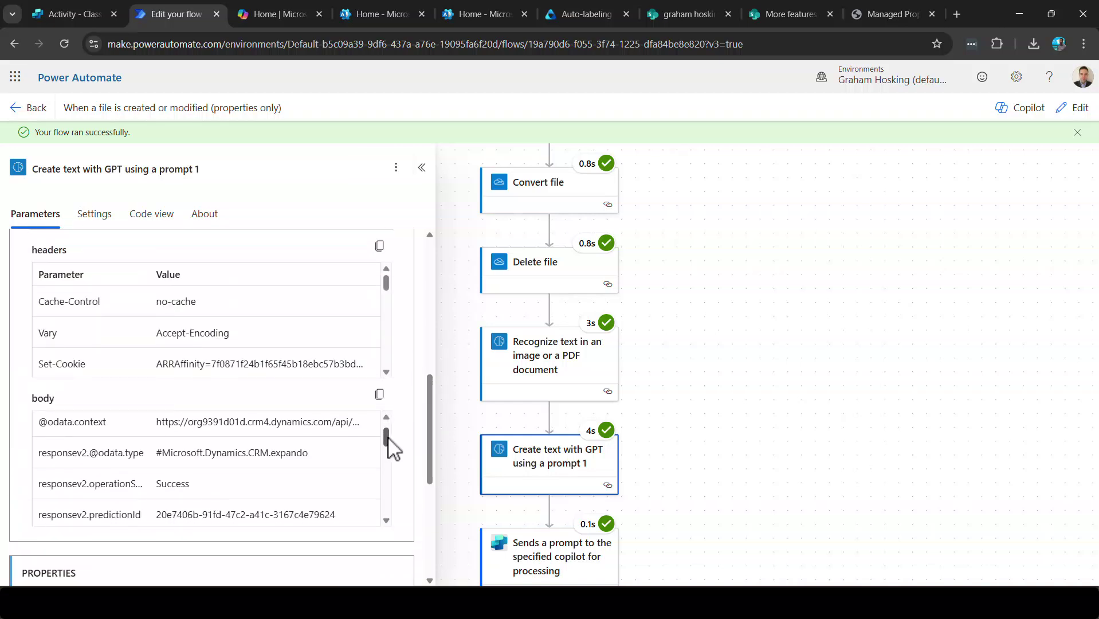
scroll(393, 453, "down", 4)
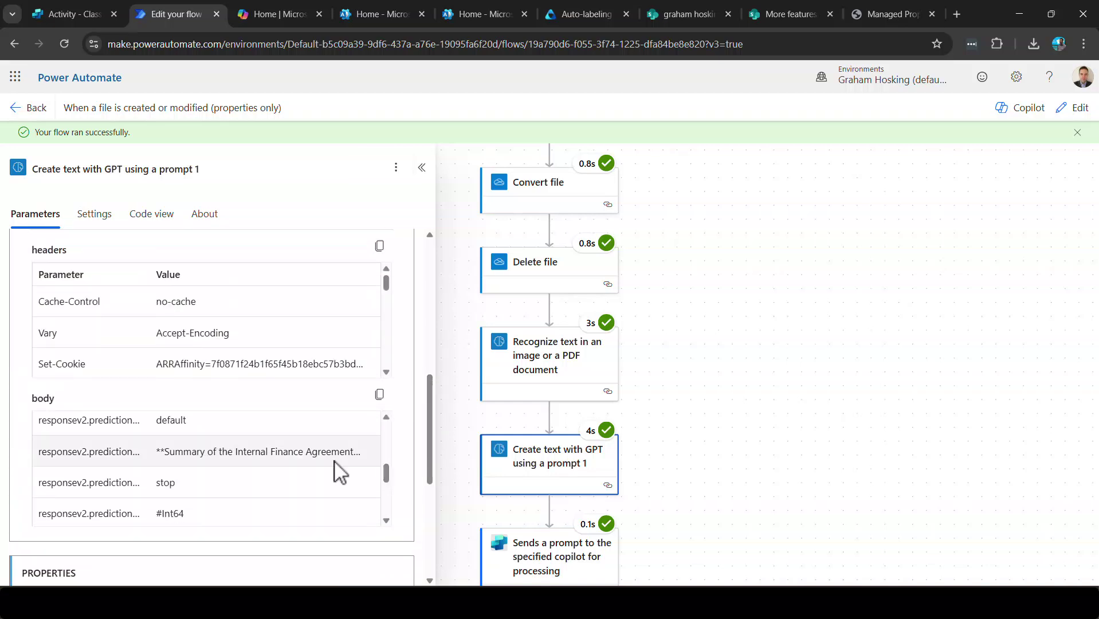
left_click_drag(175, 453, 366, 429)
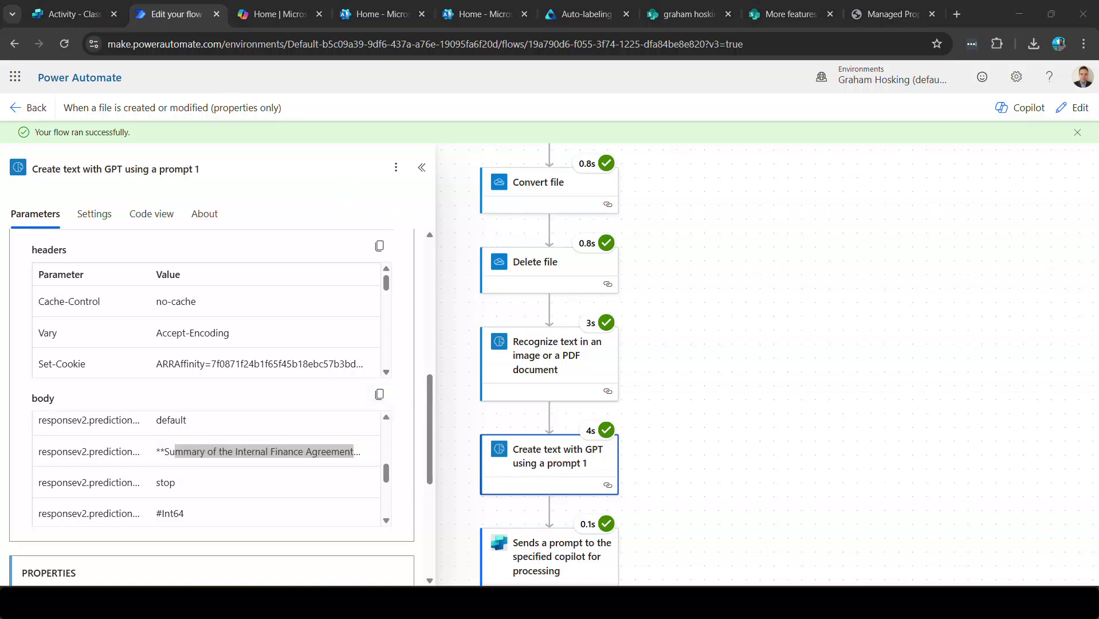
left_click(526, 565)
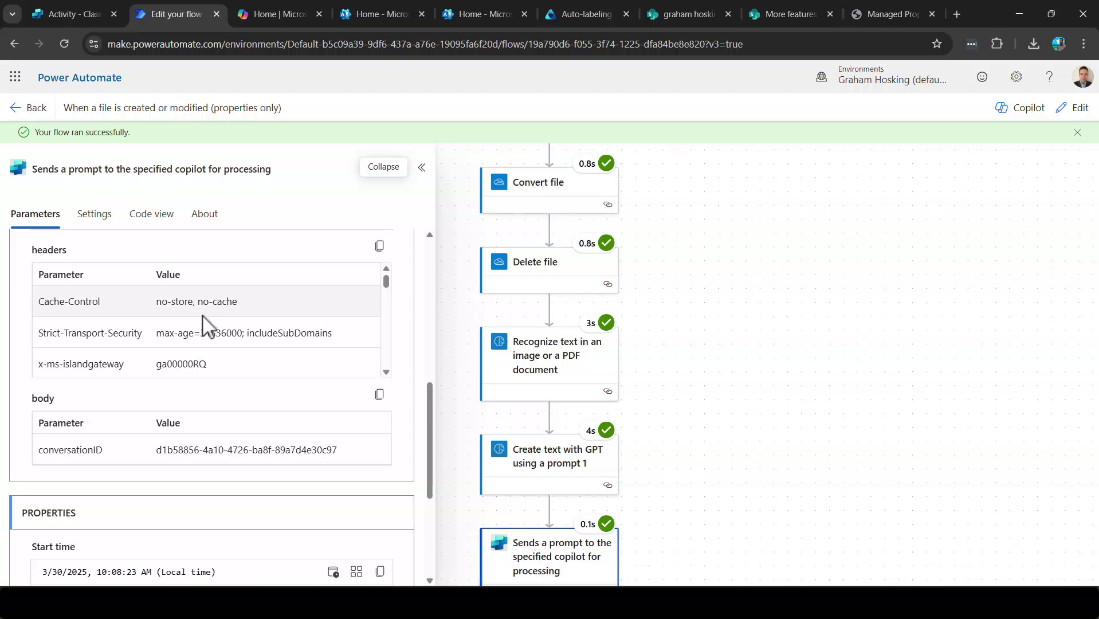
Switch to Copilot Studio and open the most recent automated run in the Classification Agent's activity list.
left_click(67, 14)
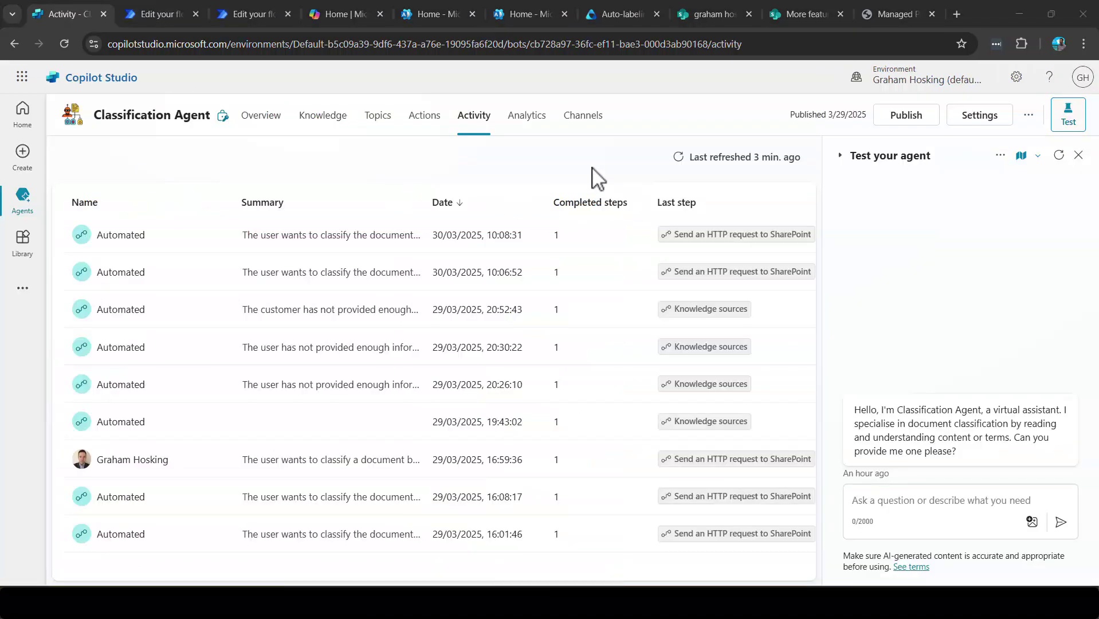
left_click(476, 246)
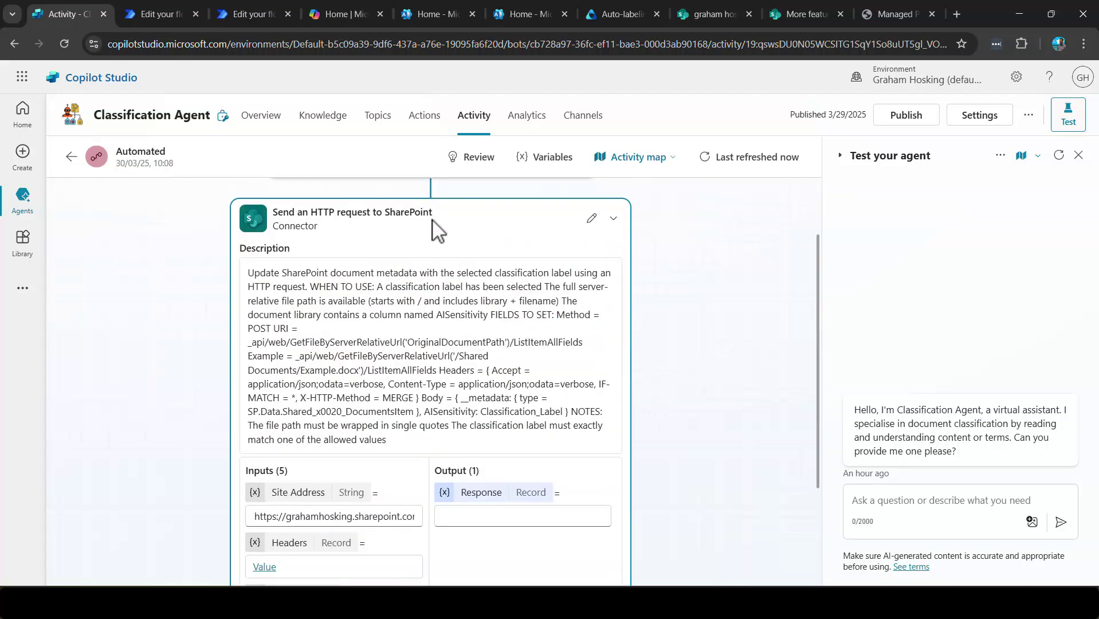
scroll(525, 273, "up", 2)
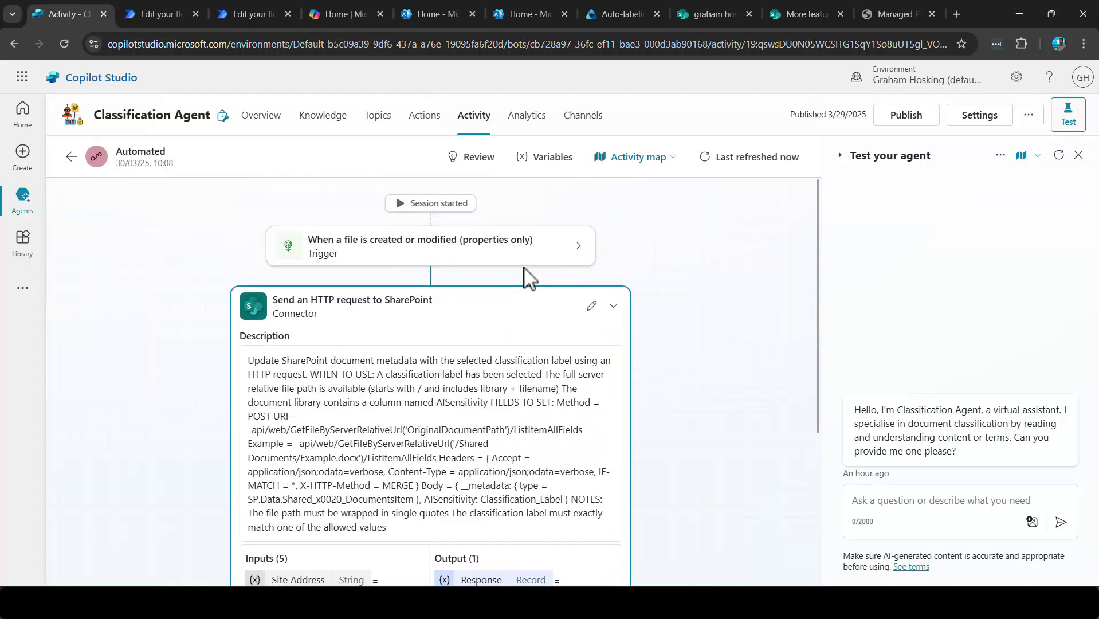
Expand the When a file is created or modified trigger in the activity map and read its description and document summary input.
left_click(578, 246)
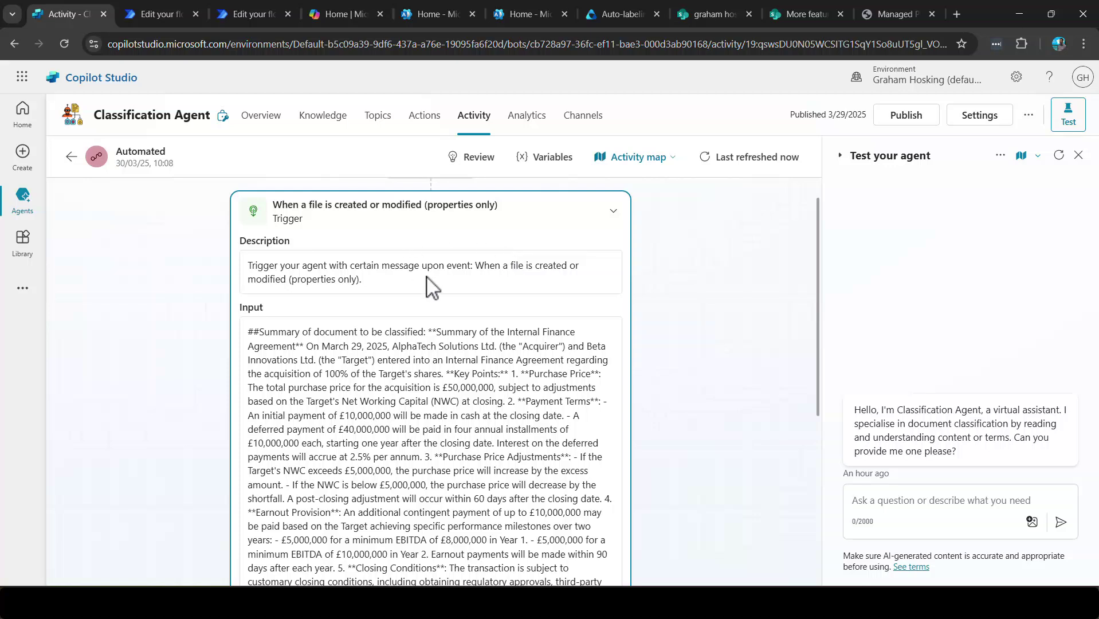
left_click_drag(278, 266, 551, 282)
scroll(458, 315, "down", 3)
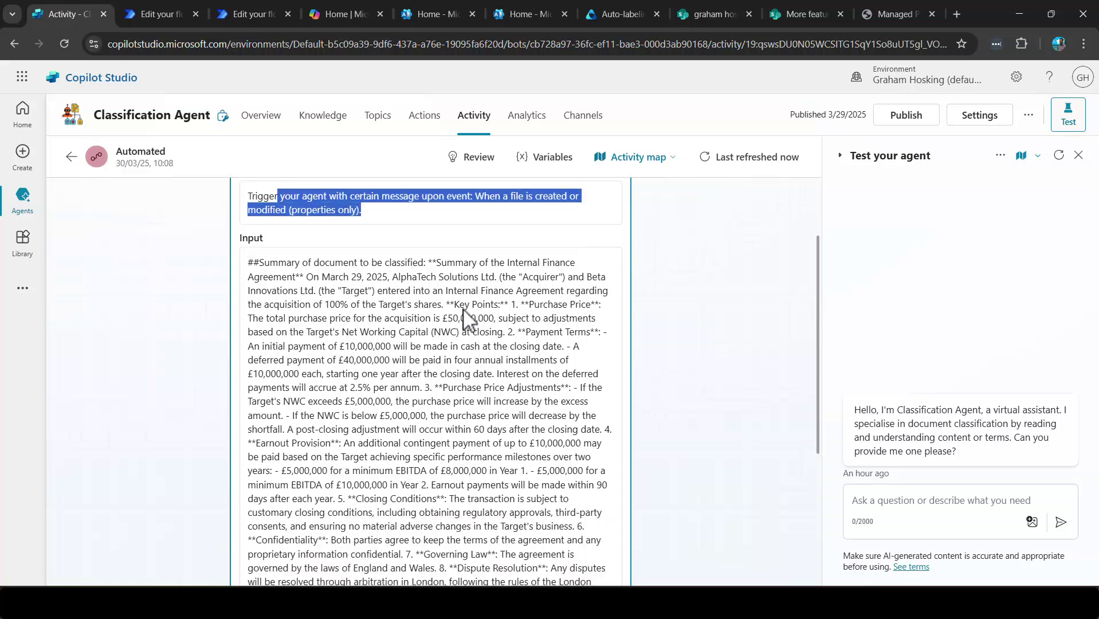
left_click_drag(250, 192, 596, 350)
left_click(517, 348)
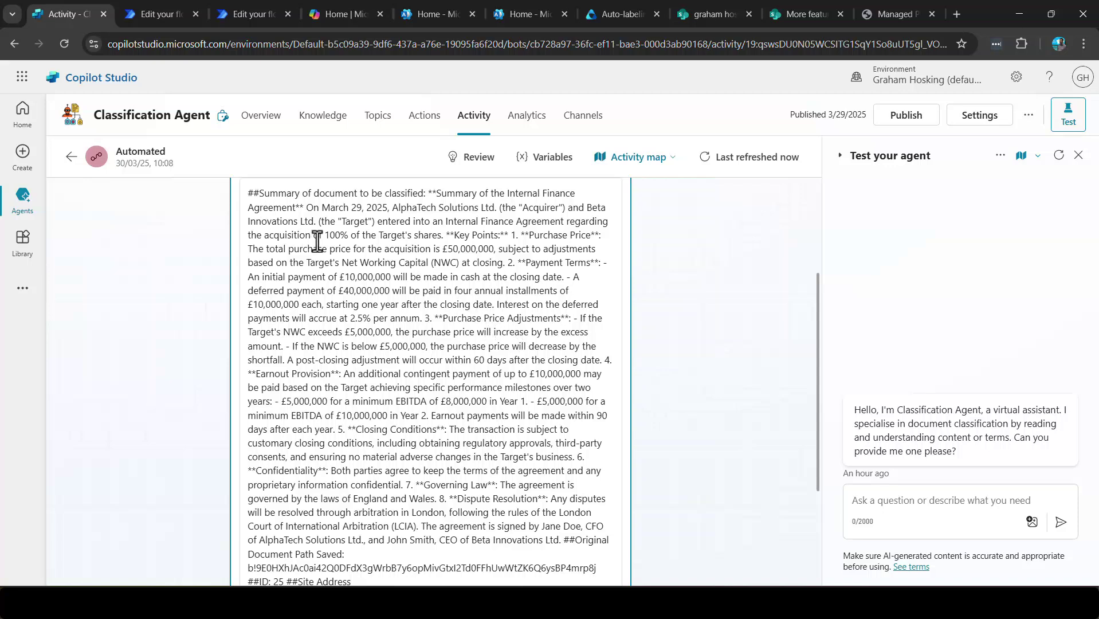
scroll(826, 344, "down", 2)
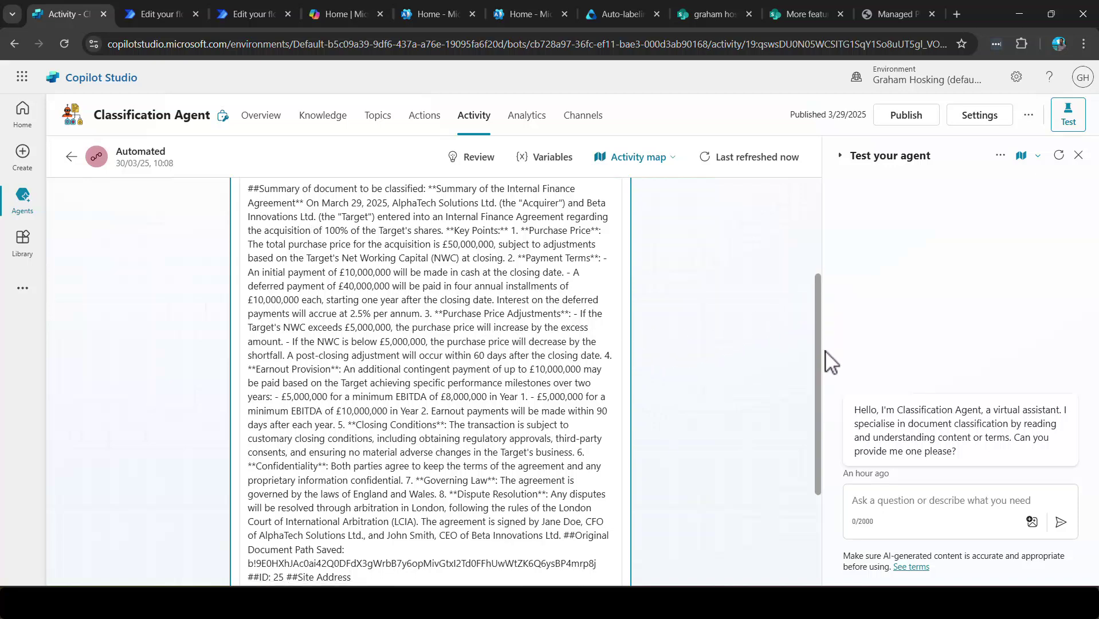
scroll(826, 415, "down", 1)
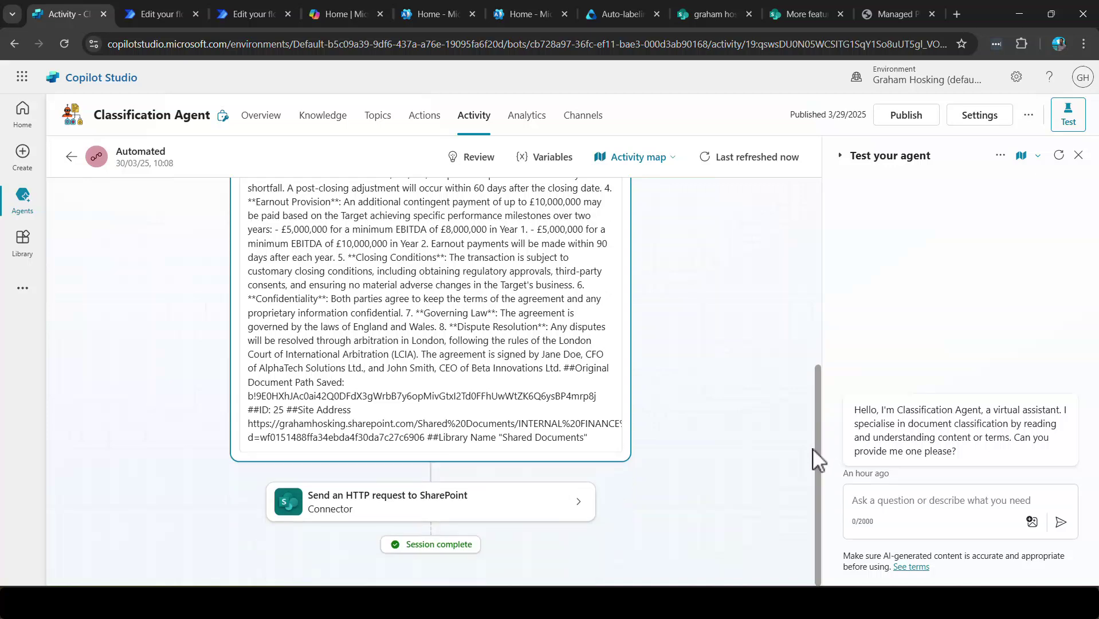
Expand the Send an HTTP request to SharePoint action and examine the request instructions in its description.
left_click(579, 503)
scroll(636, 459, "up", 2)
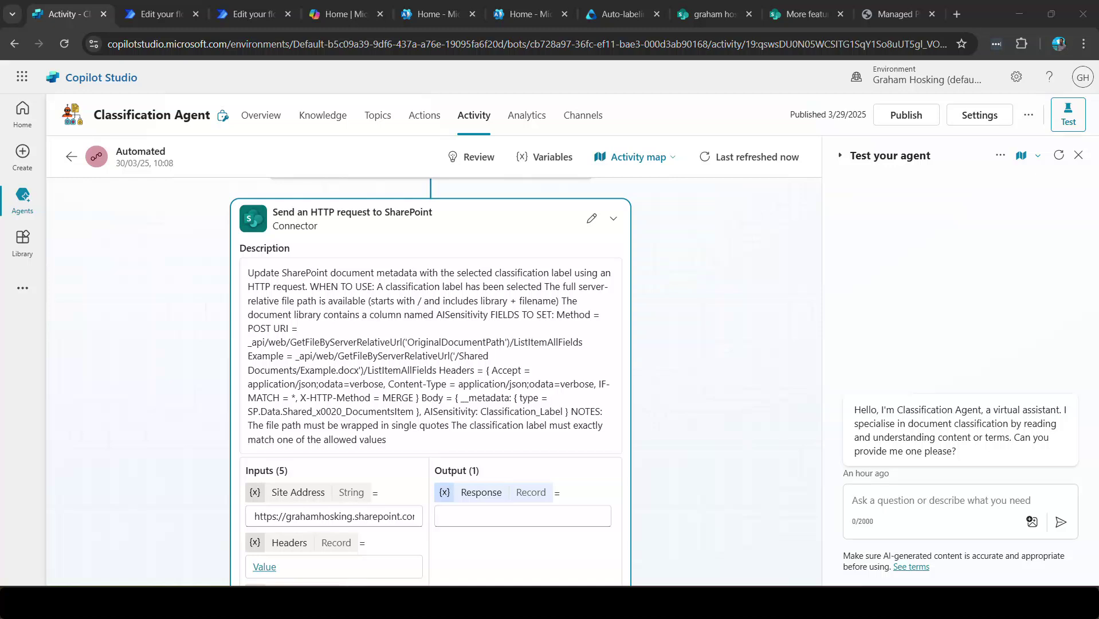
left_click_drag(247, 328, 534, 450)
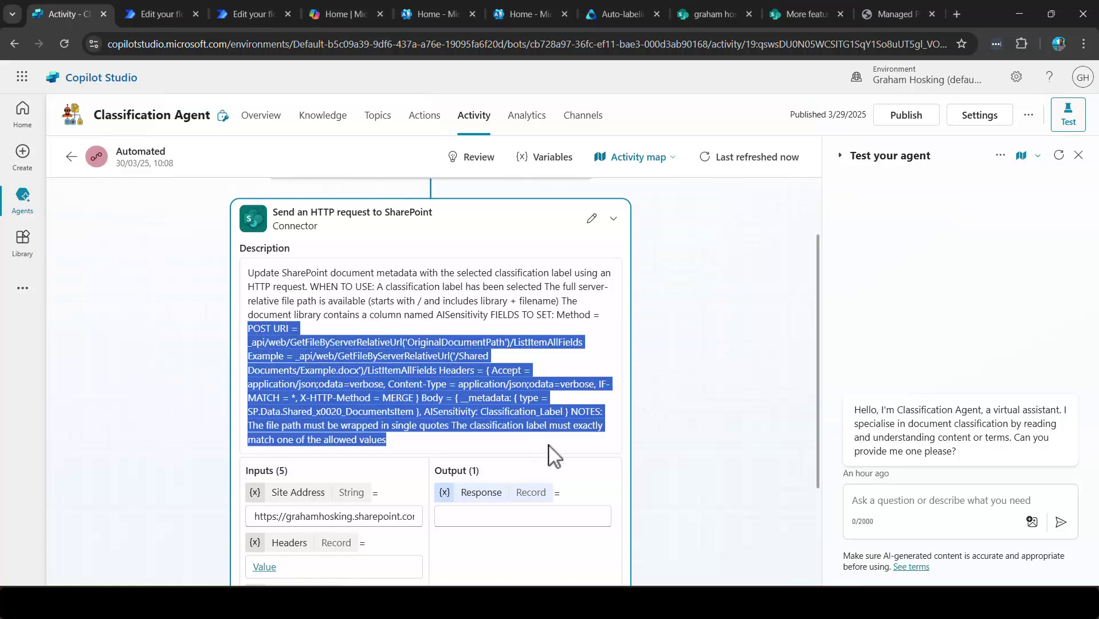
left_click_drag(818, 325, 820, 488)
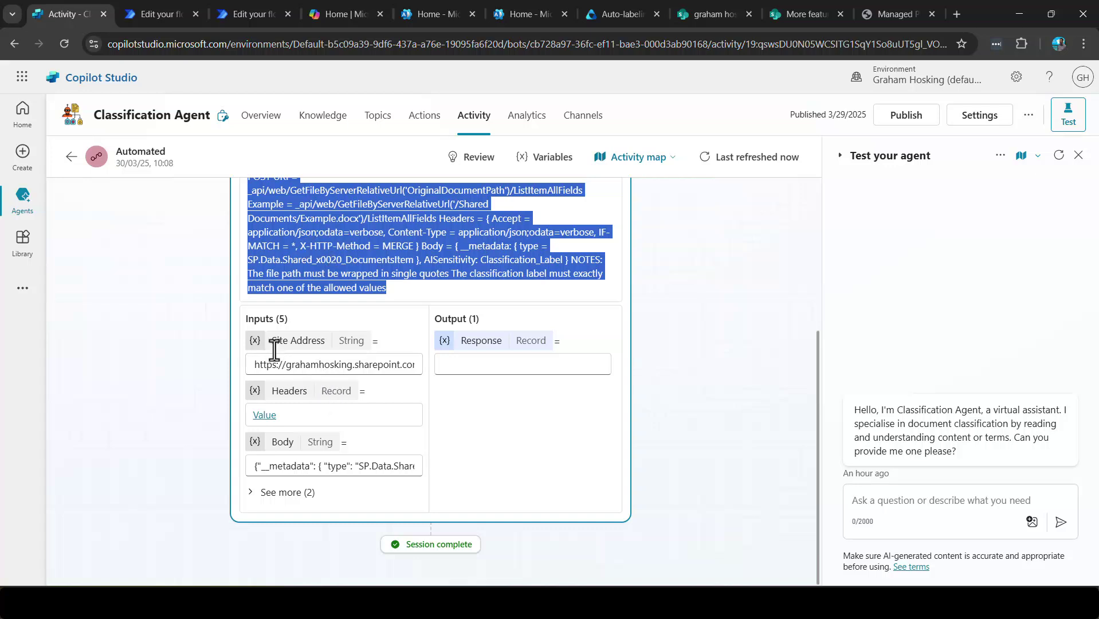
Examine the SharePoint request's inputs, opening the Headers value and showing the additional inputs down to Uri.
left_click_drag(271, 366, 380, 367)
left_click(265, 416)
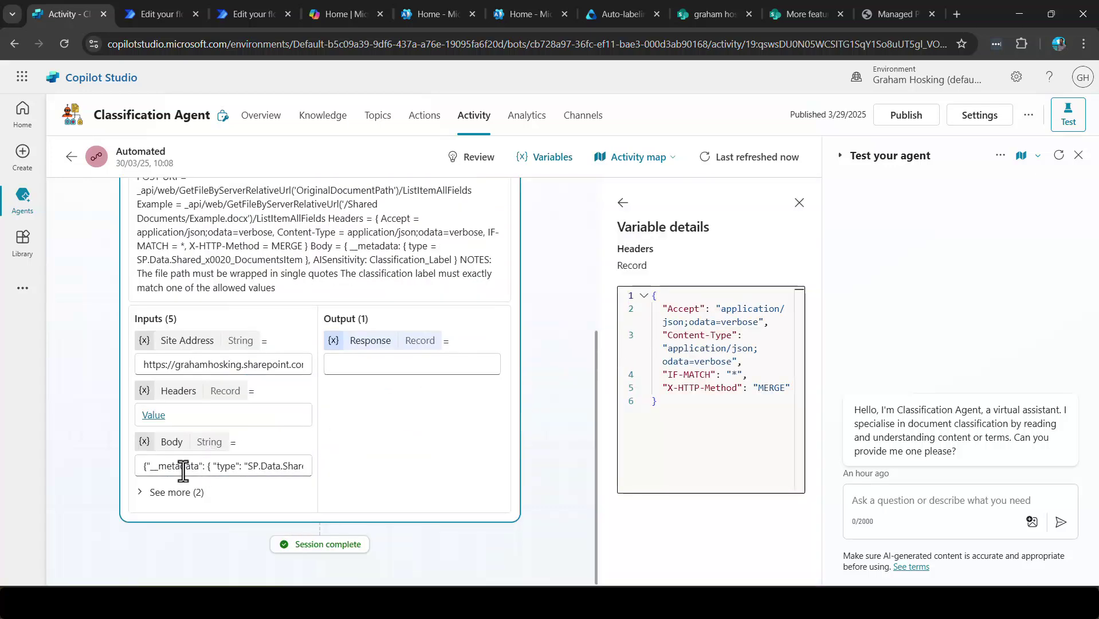
left_click_drag(184, 471, 298, 467)
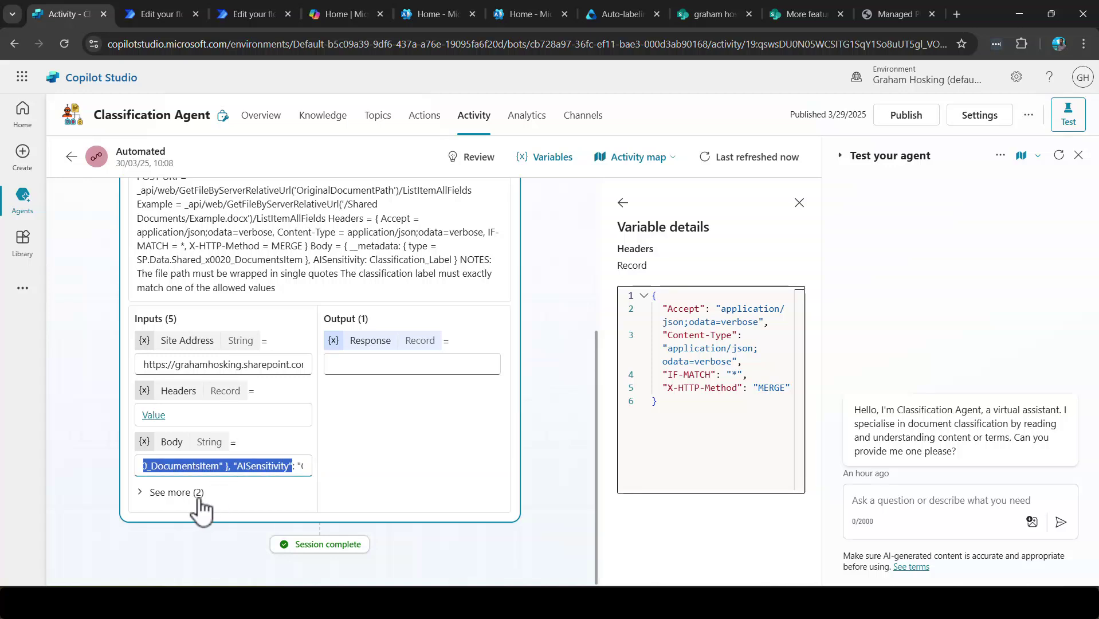
left_click(183, 496)
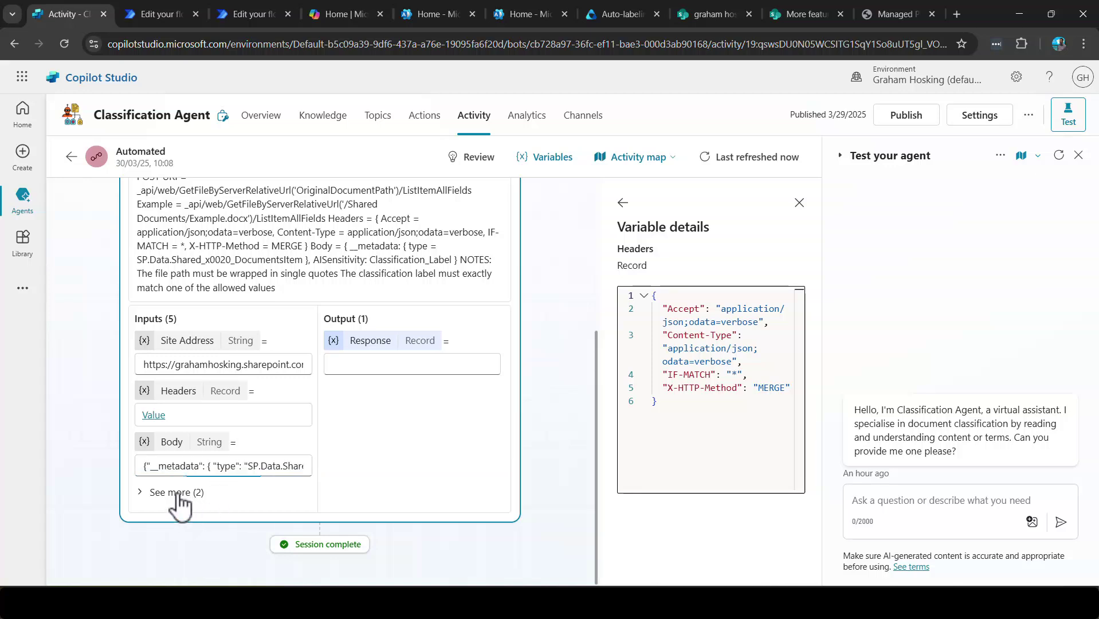
left_click_drag(254, 470, 332, 475)
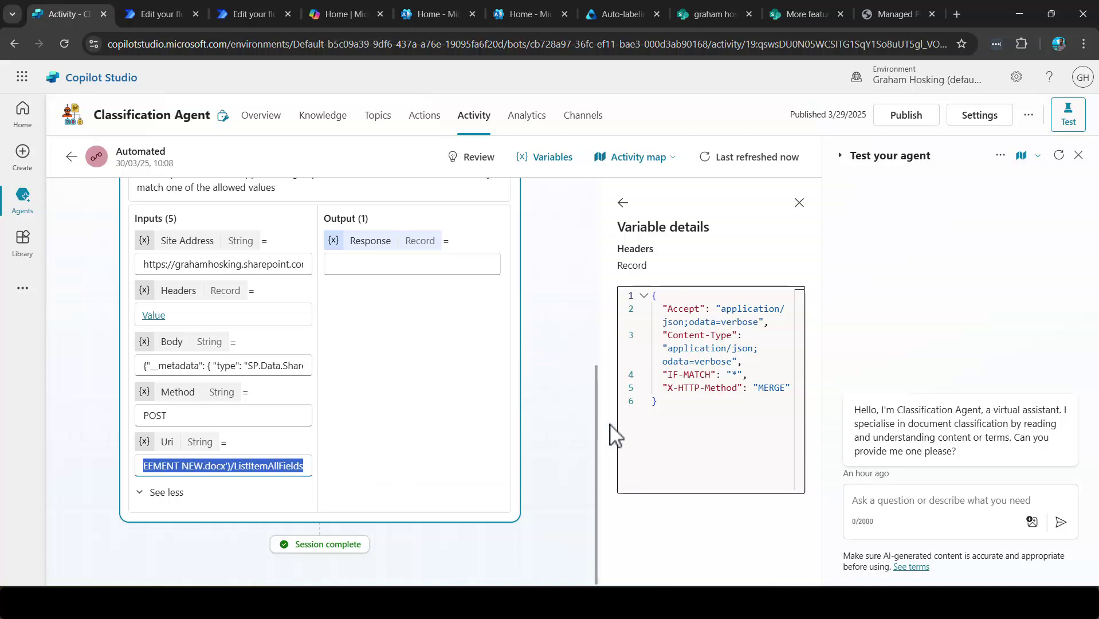
left_click_drag(597, 420, 597, 419)
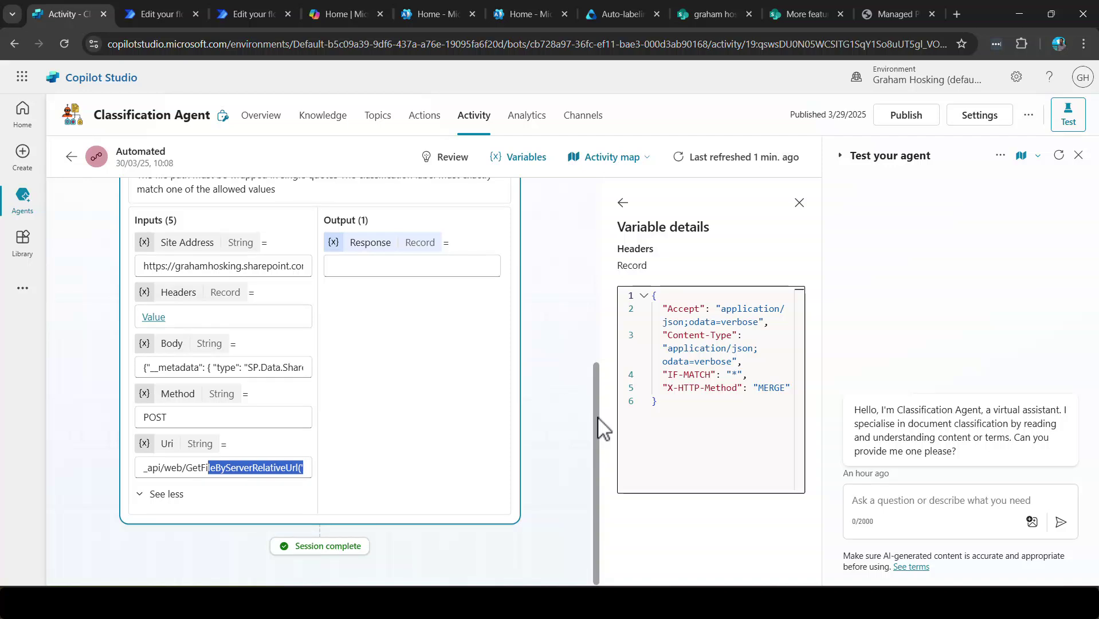
Display the run as a transcript and review the document summary, original path, ID, site address and library name sent to the agent.
left_click(633, 160)
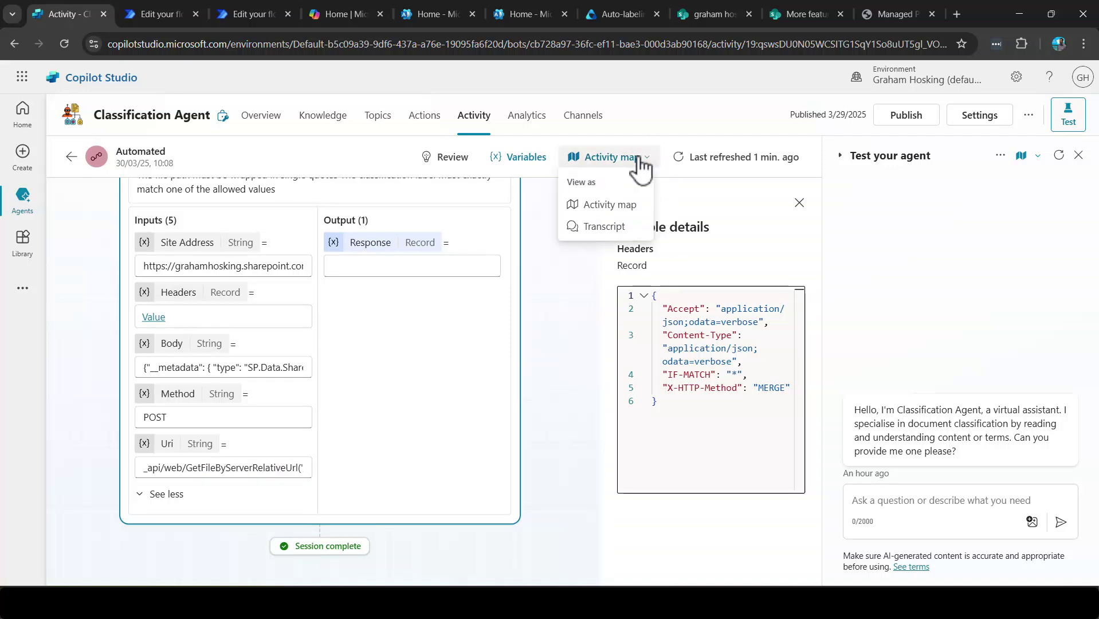
left_click(629, 232)
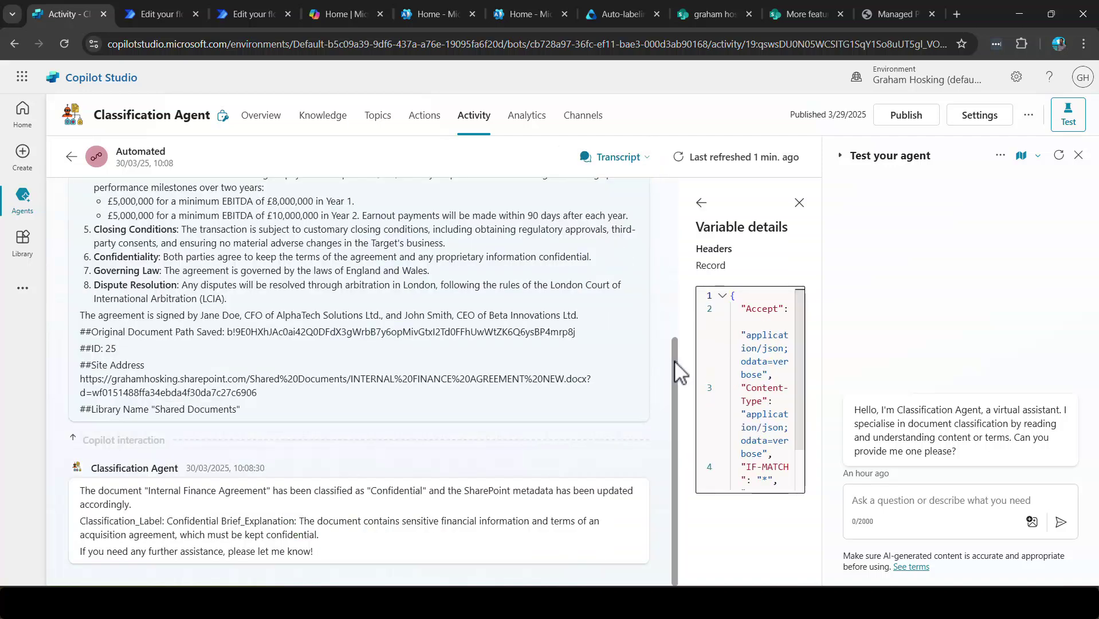
scroll(674, 360, "up", 2)
scroll(675, 213, "up", 3)
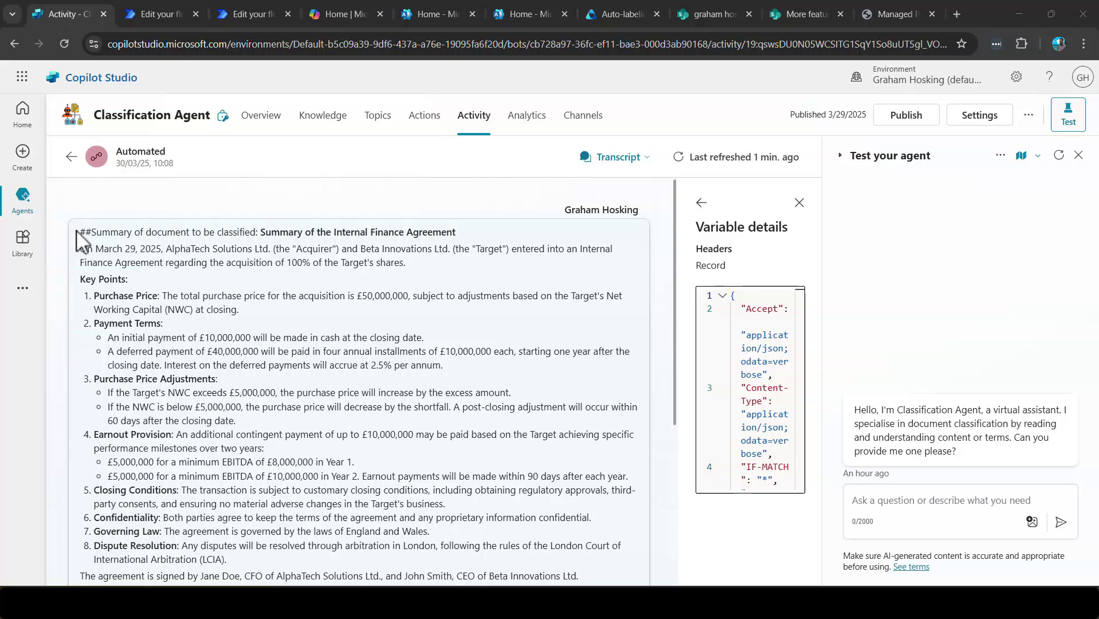
left_click_drag(79, 233, 545, 427)
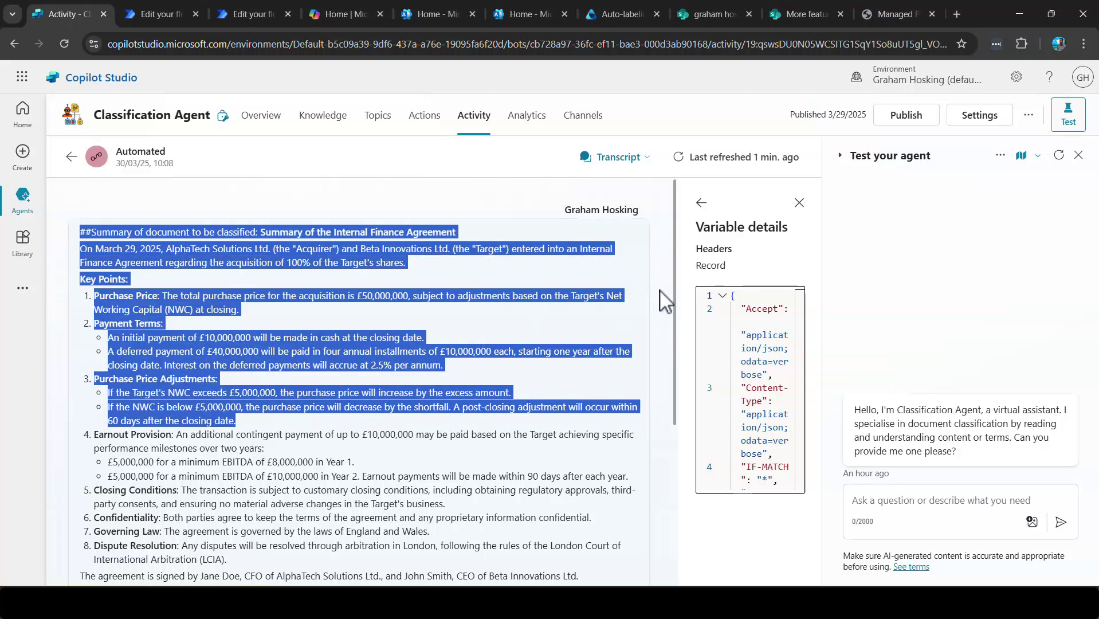
scroll(682, 283, "down", 4)
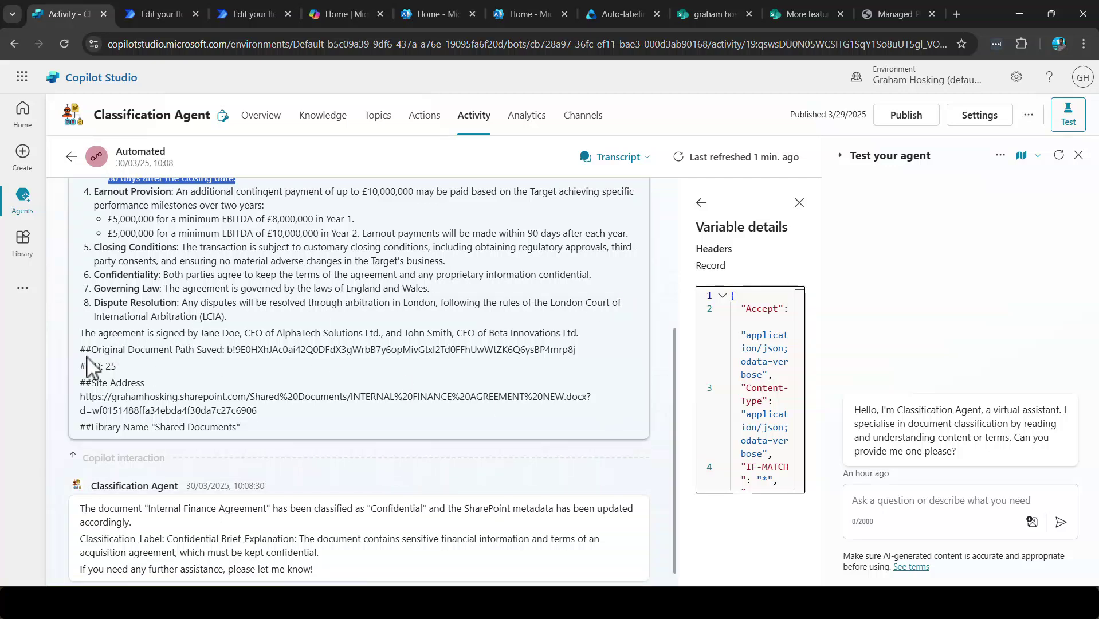
left_click_drag(80, 351, 521, 434)
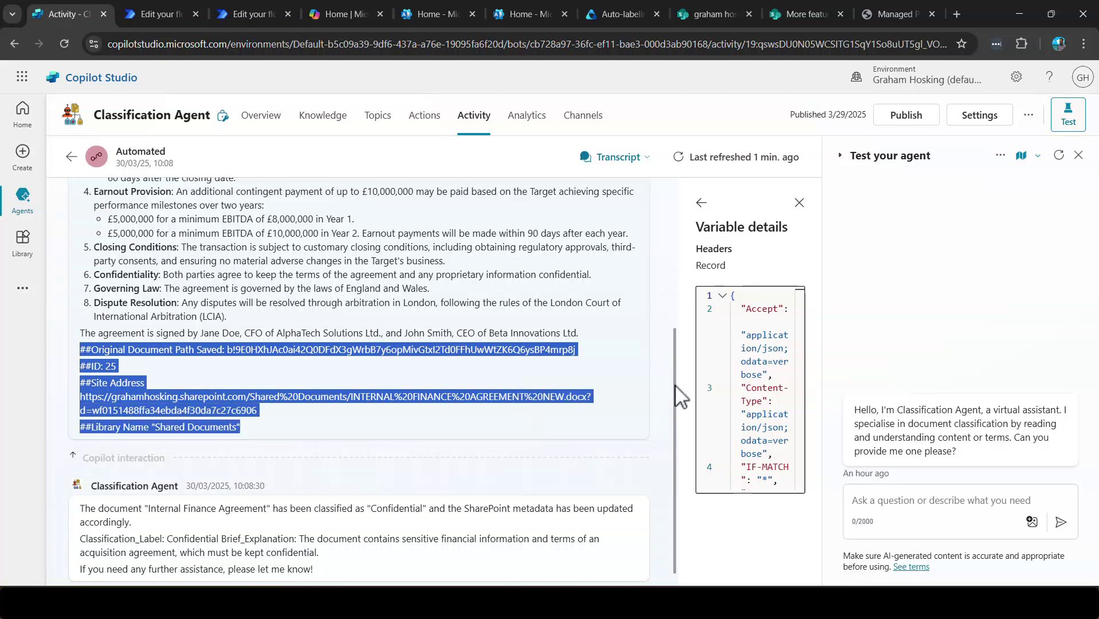
Read the Classification Agent's reply in the transcript, covering the classification, metadata update and brief explanation.
left_click_drag(675, 375, 675, 437)
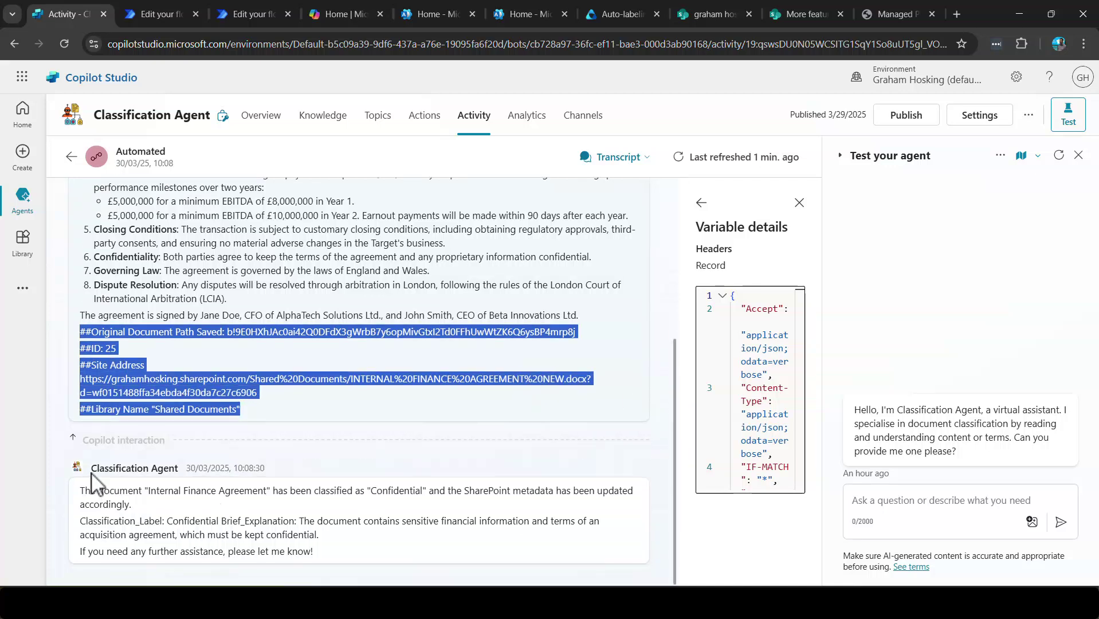
left_click_drag(81, 491, 420, 490)
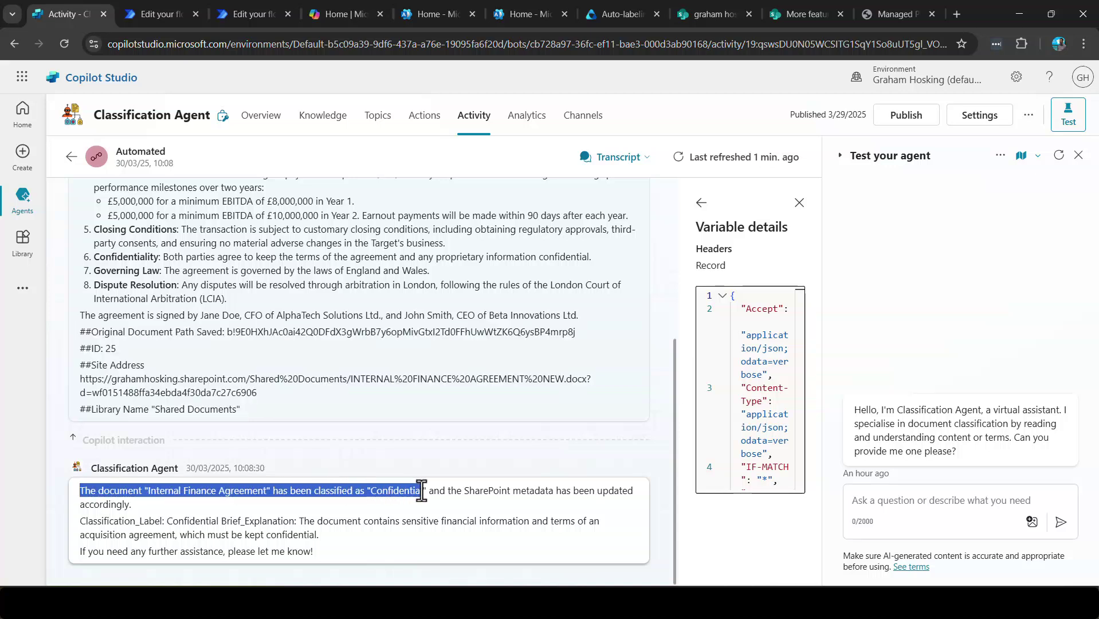
left_click_drag(488, 491, 635, 492)
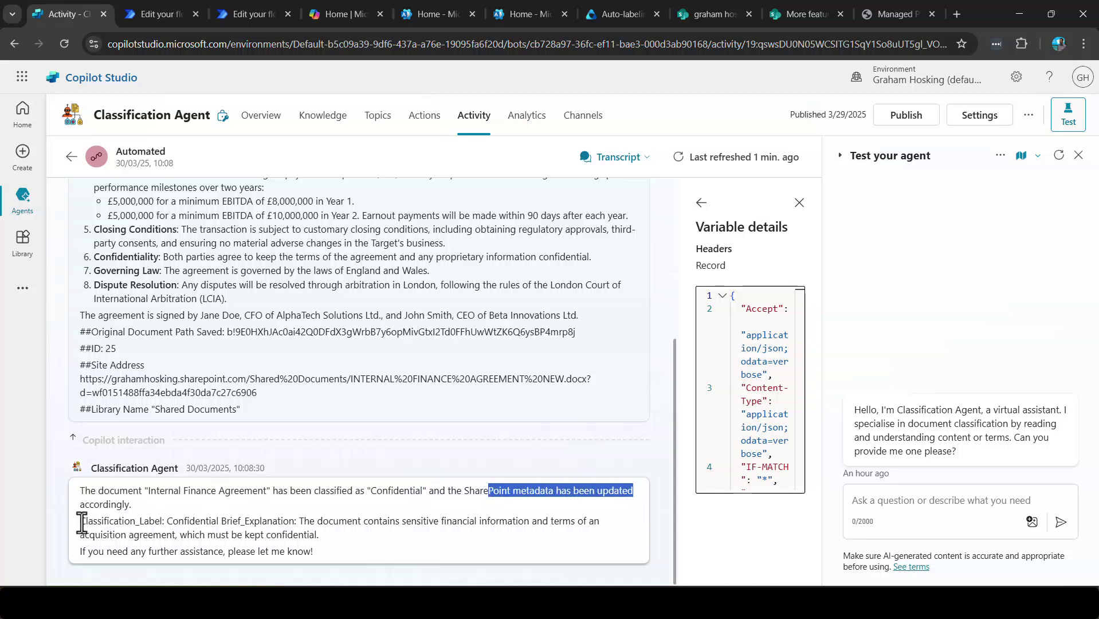
left_click_drag(82, 523, 611, 553)
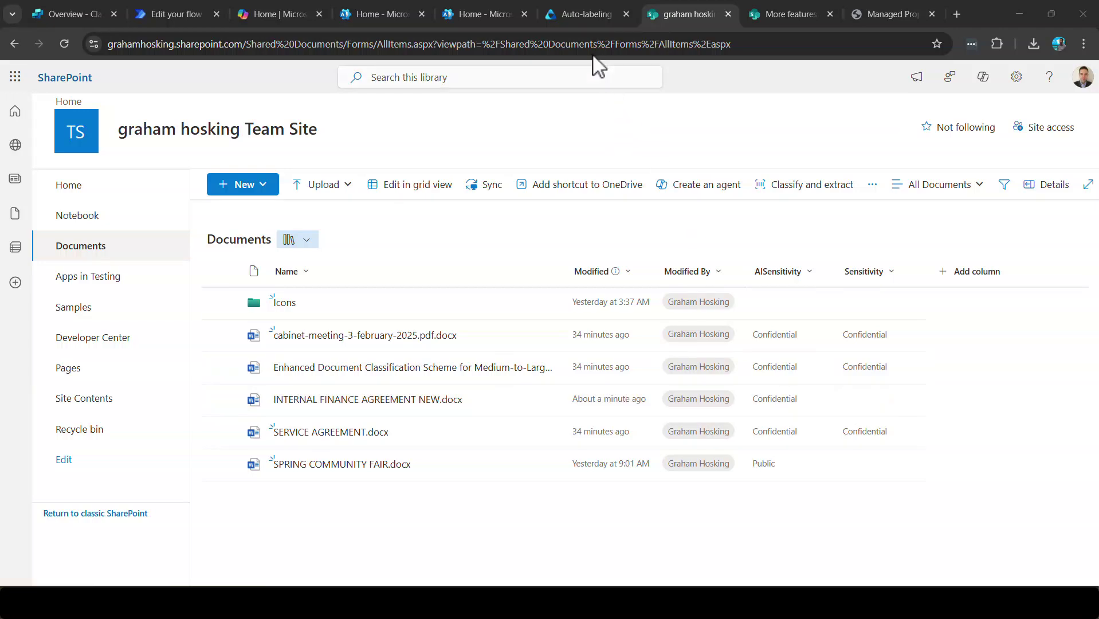
Switch to Microsoft Purview, open the Classify Based on GenAI - Confidential policy for editing, and advance to its SharePoint rules.
left_click(584, 16)
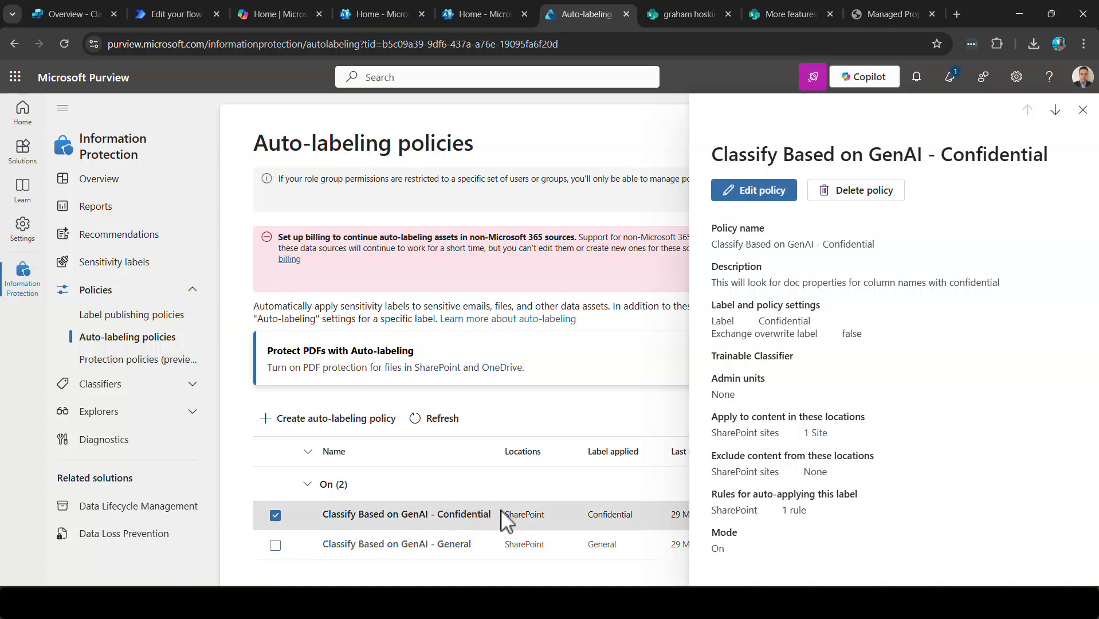
left_click(778, 194)
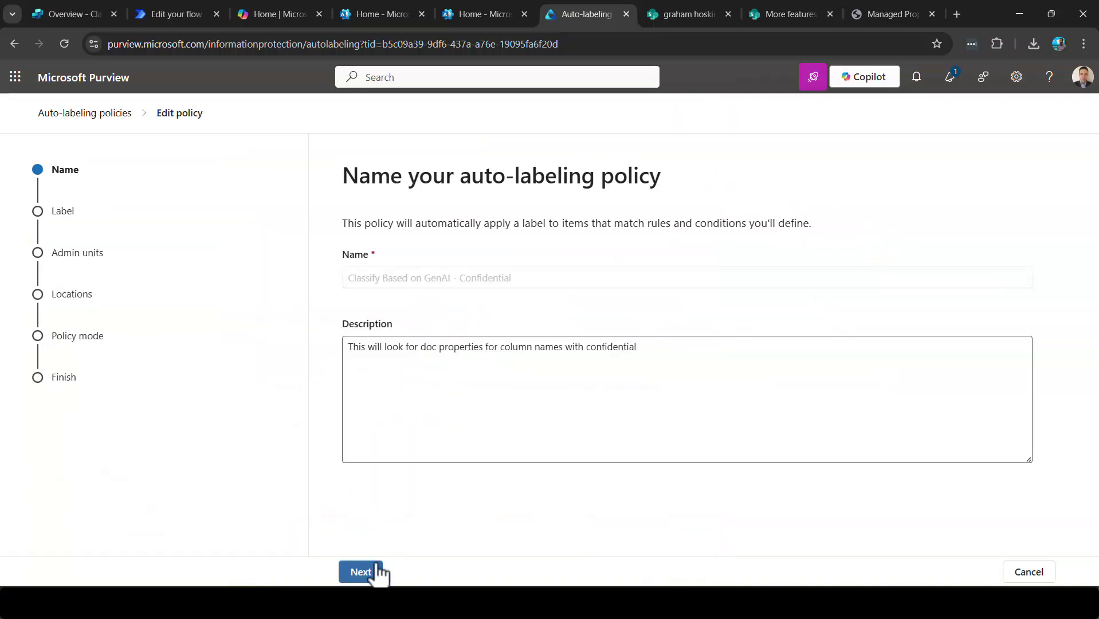
left_click(361, 572)
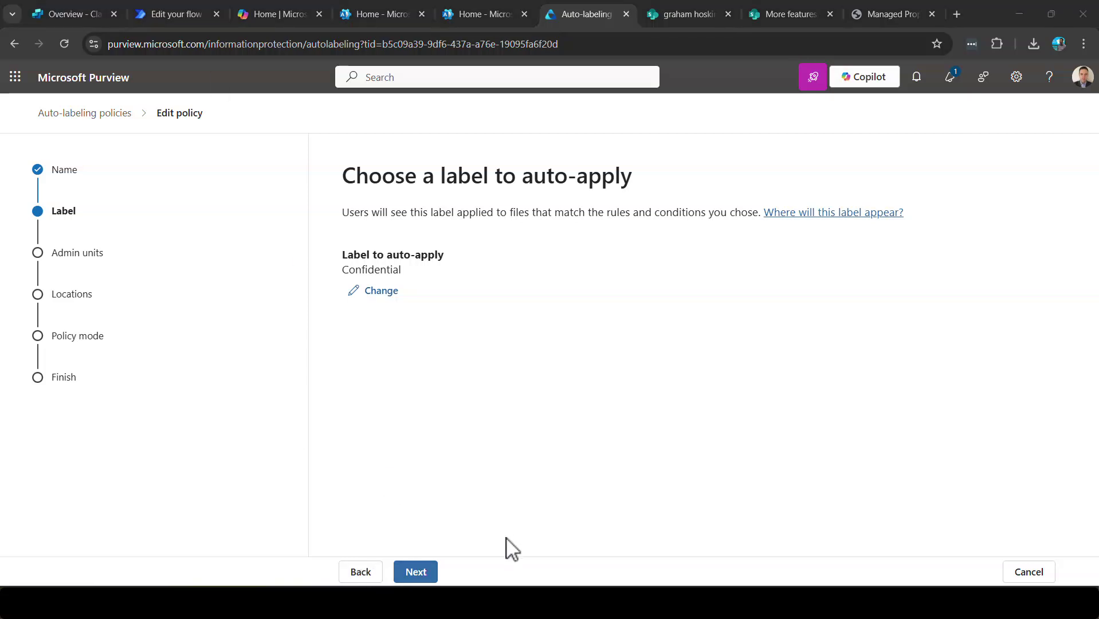
left_click(425, 574)
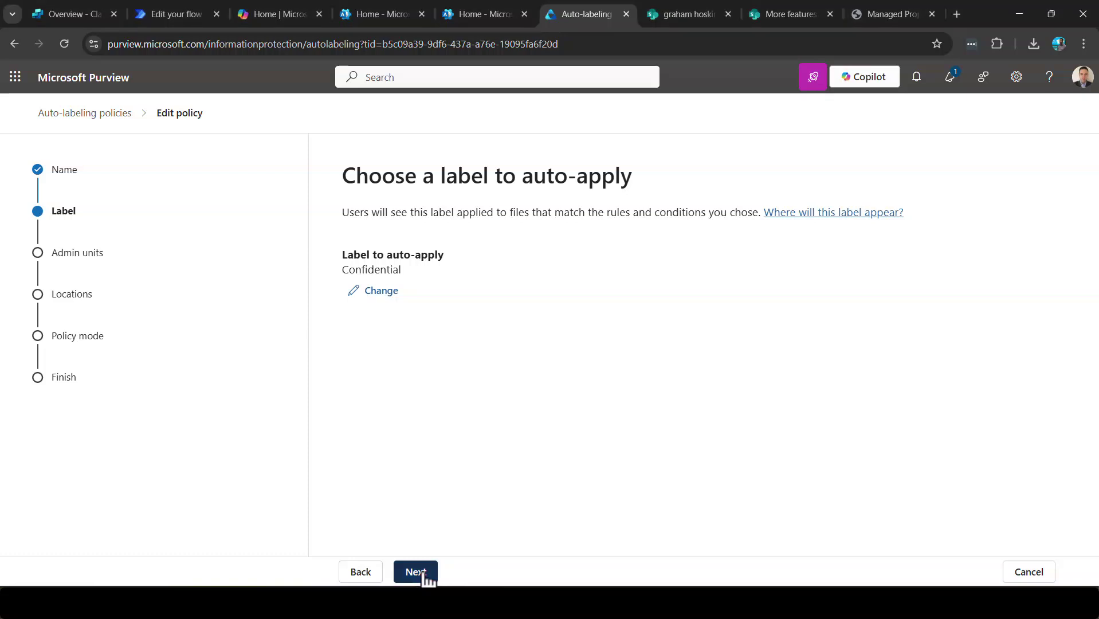
left_click(424, 573)
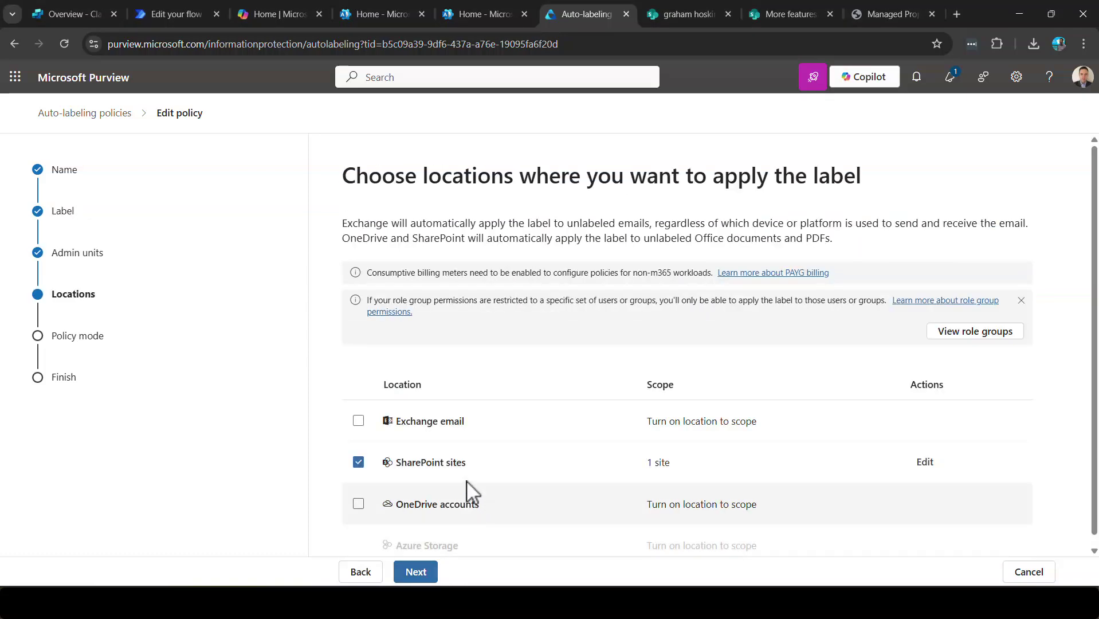
left_click(425, 573)
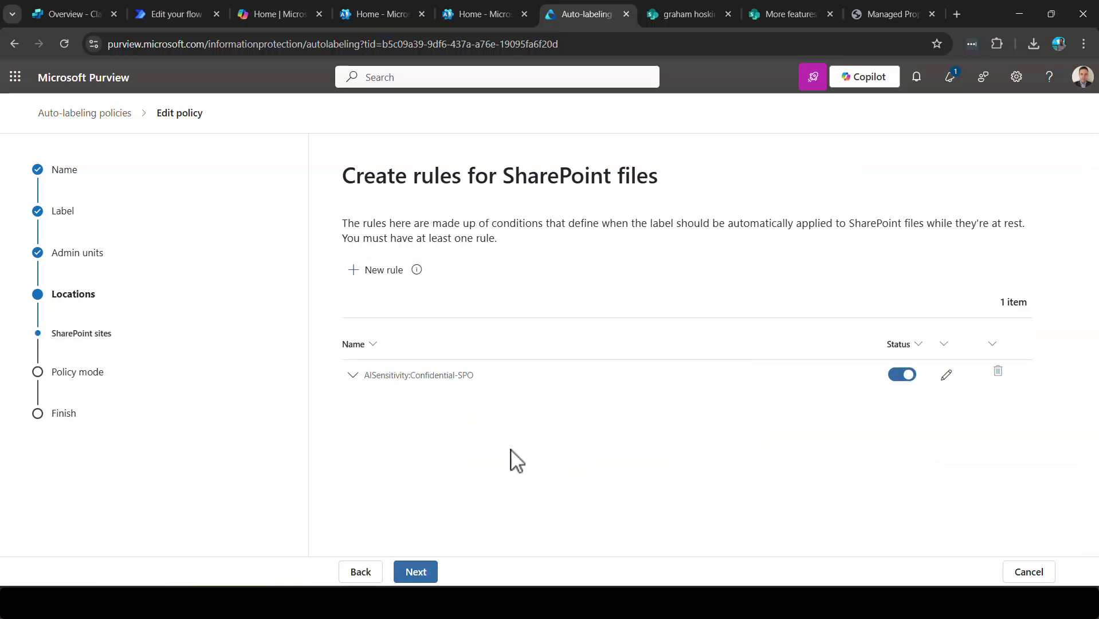
Inspect the AISensitivity:Confidential-SPO rule's document property condition, cancel the rule edit, and continue through the policy mode page.
left_click(946, 374)
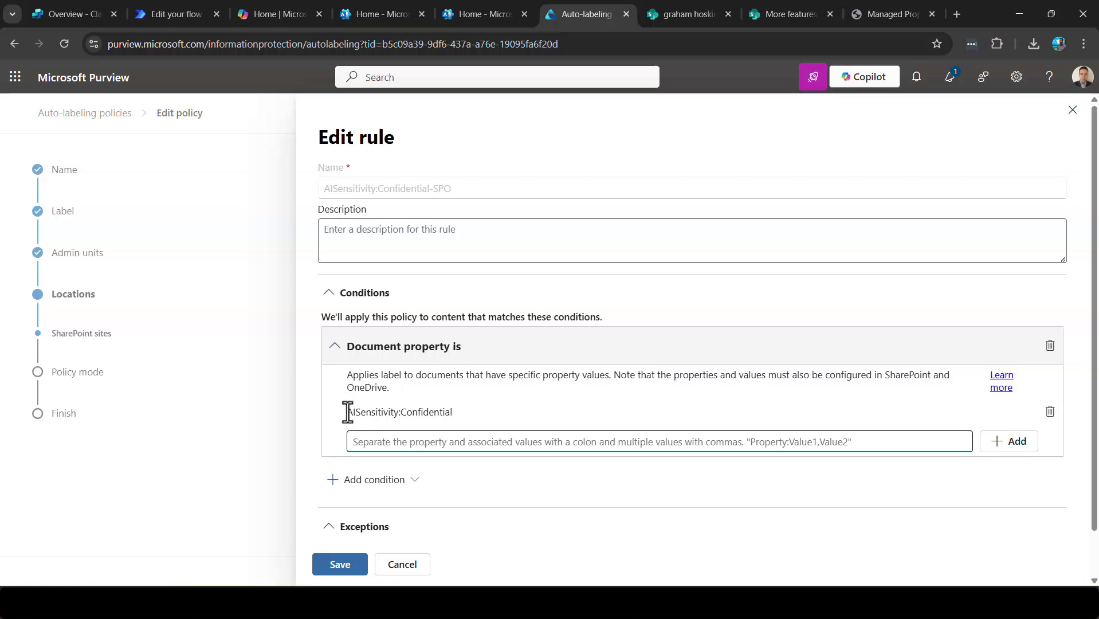
left_click_drag(348, 412, 400, 415)
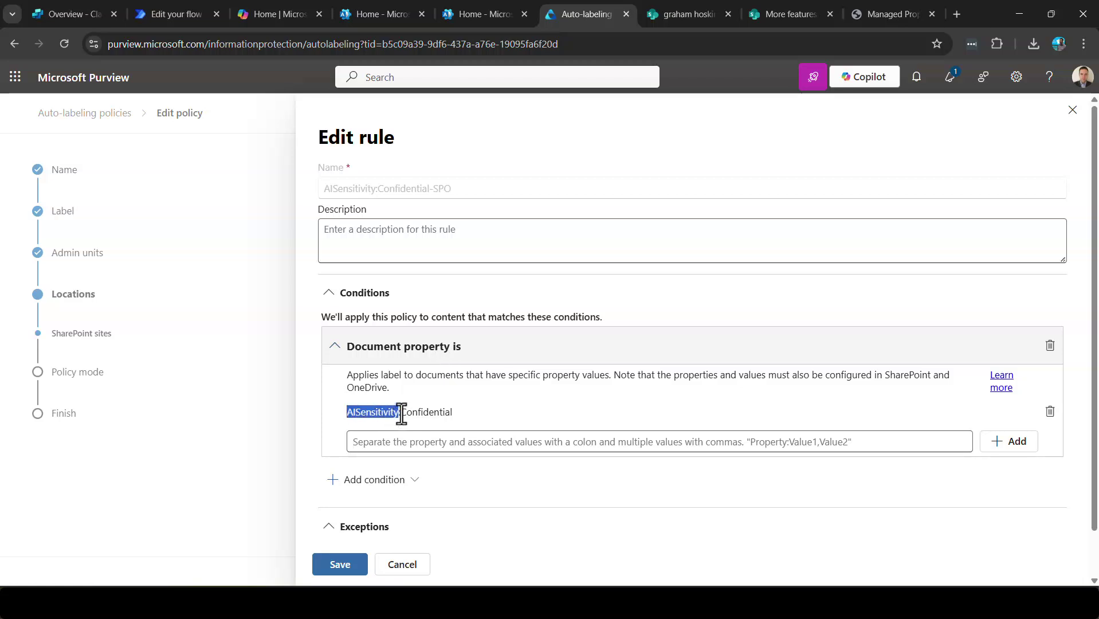
left_click_drag(401, 412, 454, 424)
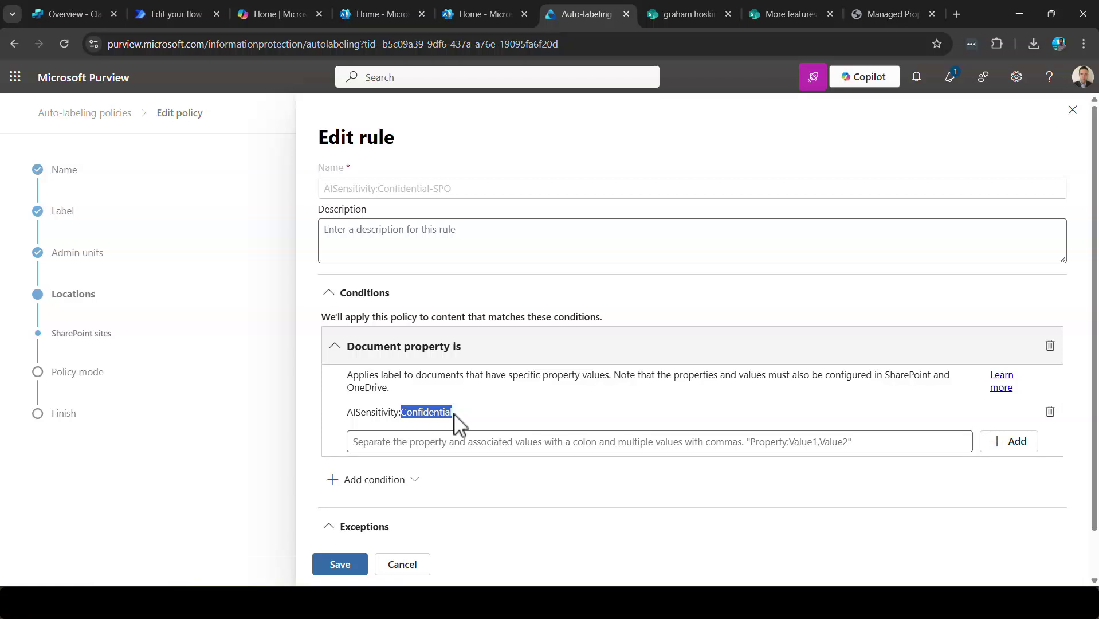
left_click(400, 565)
left_click(415, 570)
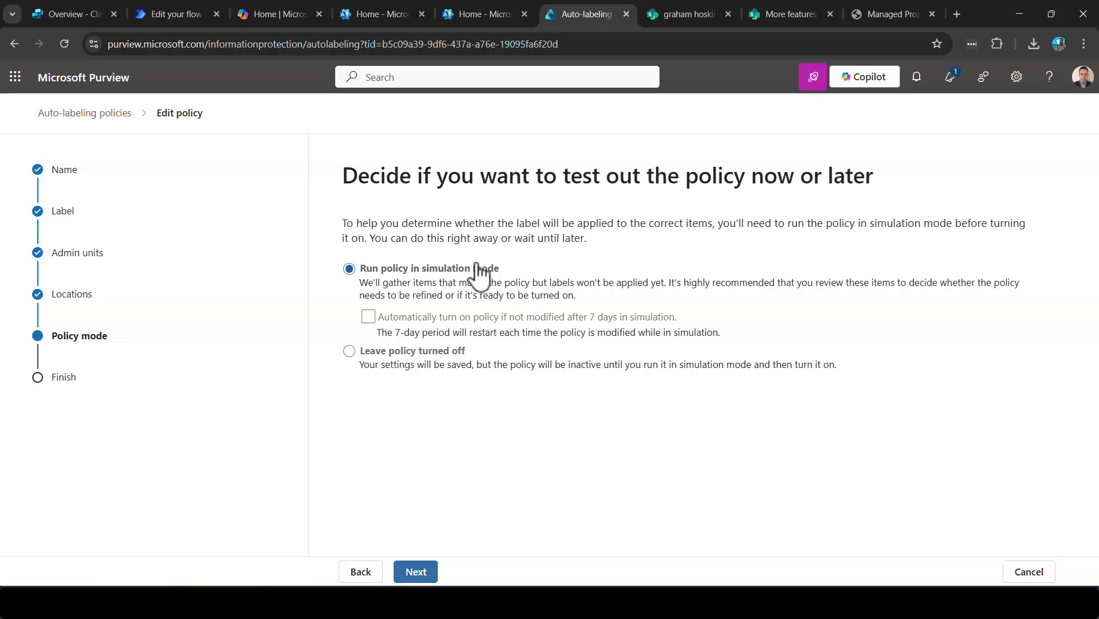
left_click(430, 579)
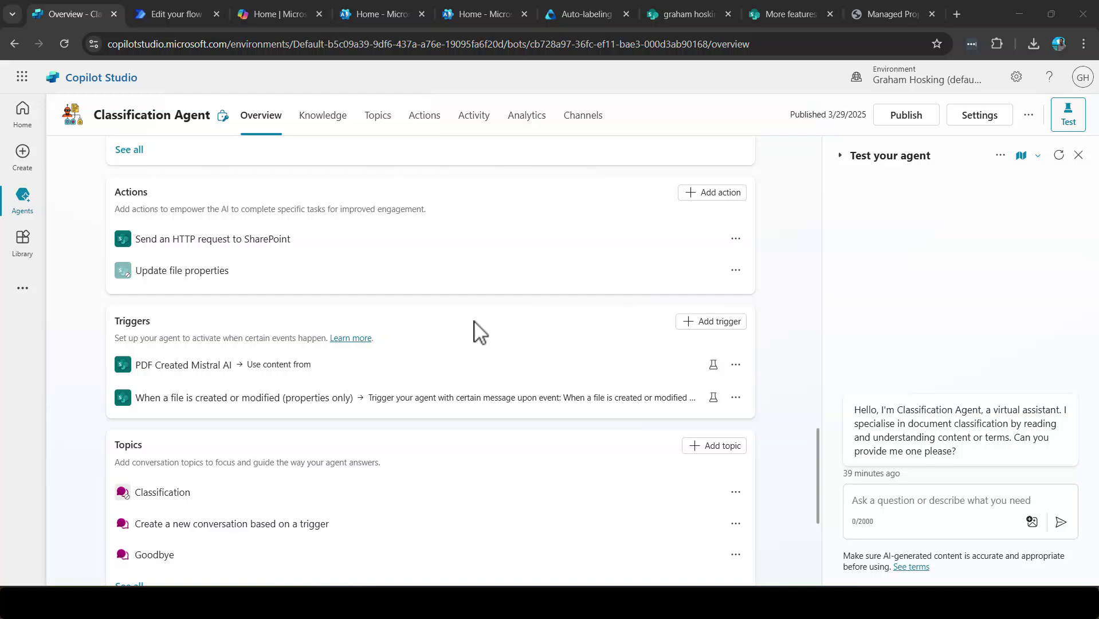
Open the flow behind the PDF Created Mistral AI trigger in Power Automate.
left_click(211, 367)
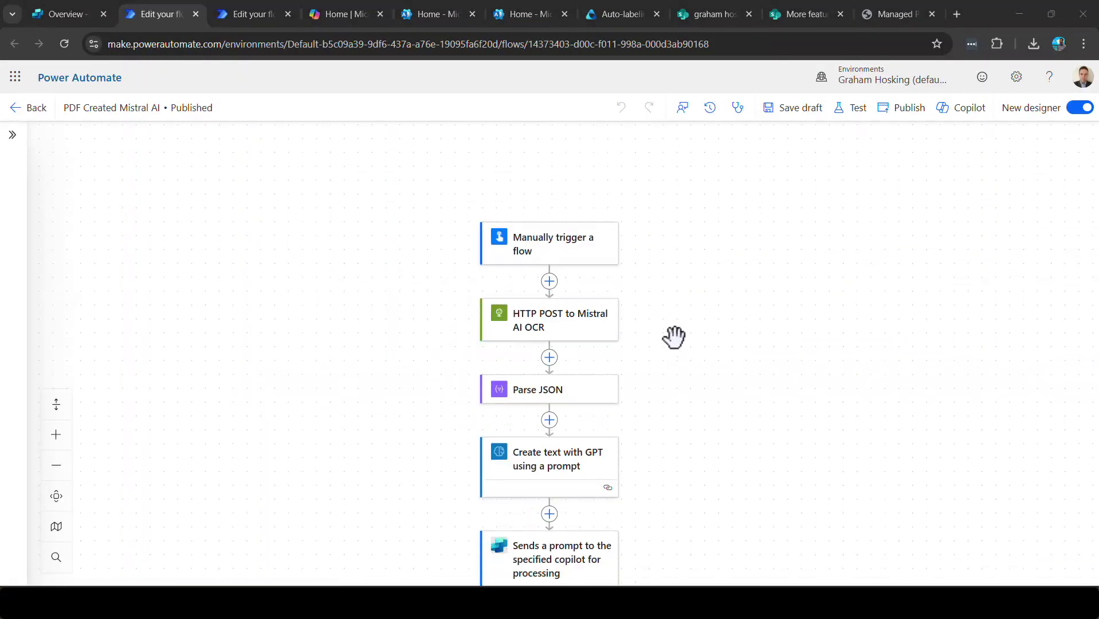
Inspect the settings of the Mistral AI OCR request, Parse JSON, GPT prompt and copilot prompt actions in the flow.
left_click(562, 320)
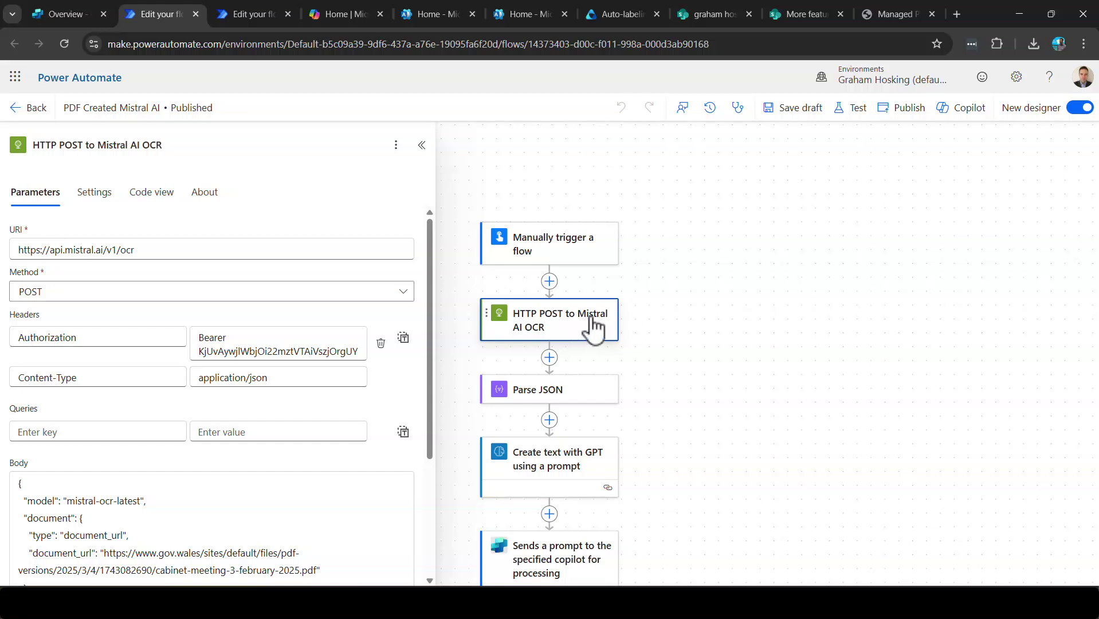
left_click_drag(640, 338, 653, 233)
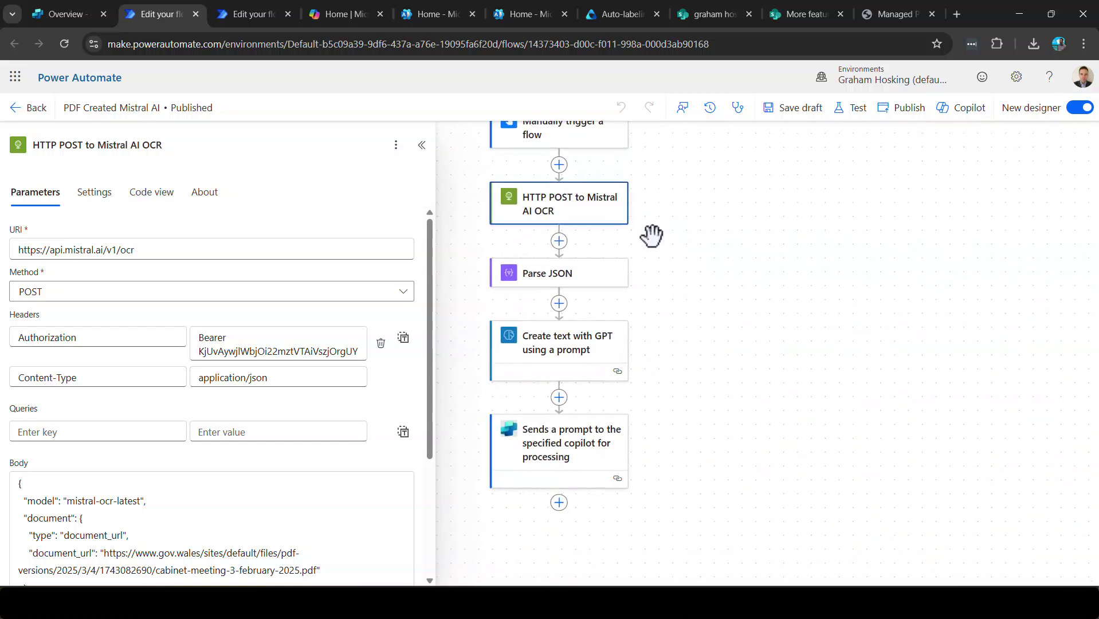
left_click(565, 282)
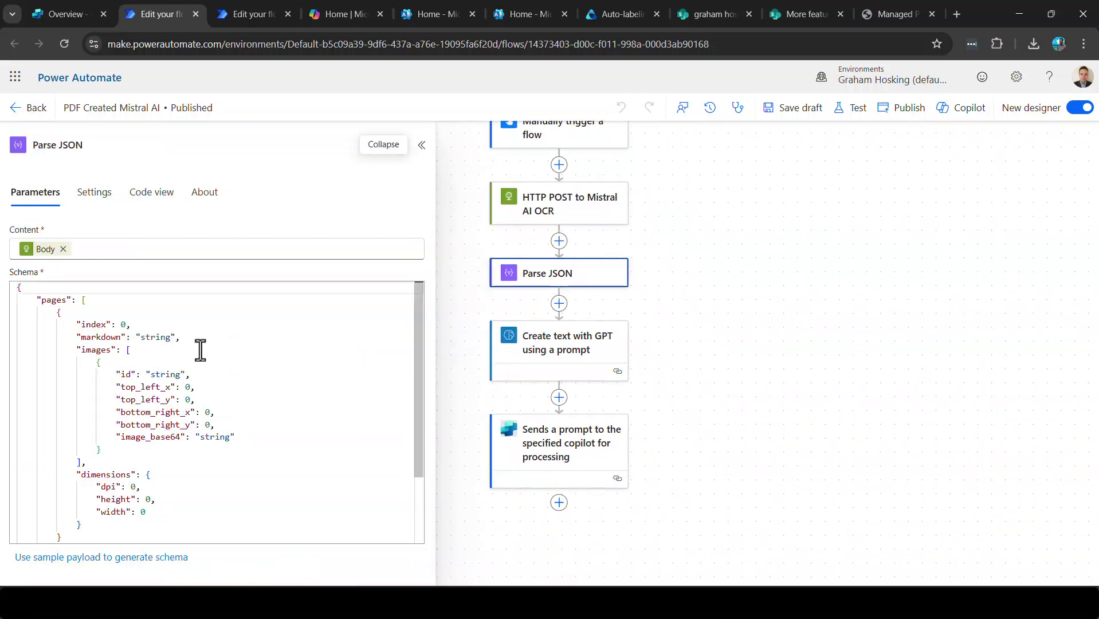
left_click(585, 354)
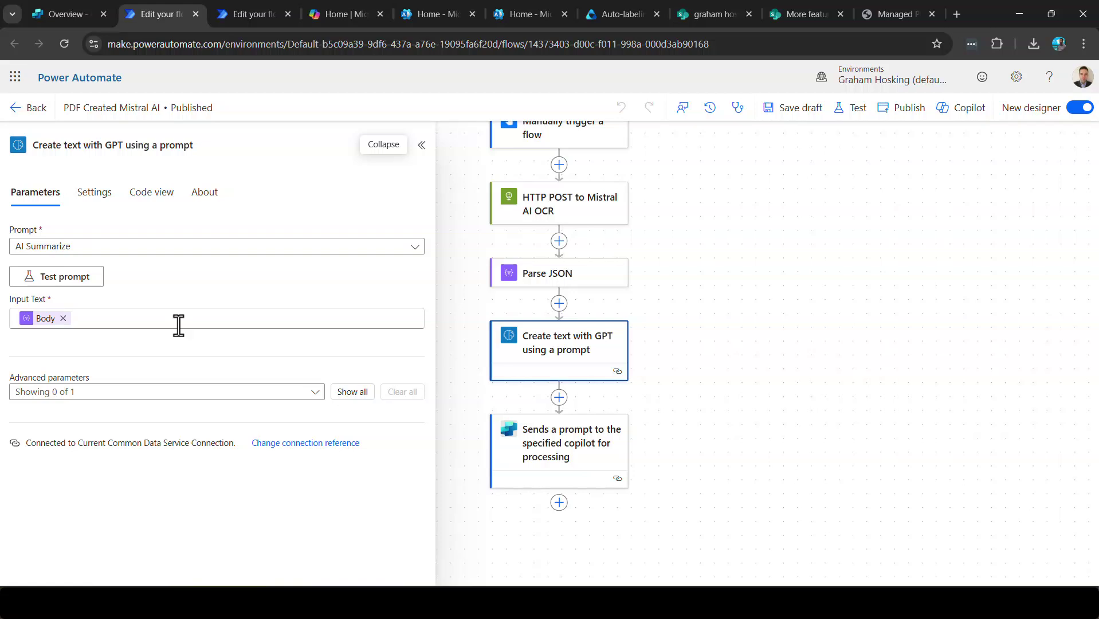
left_click(582, 450)
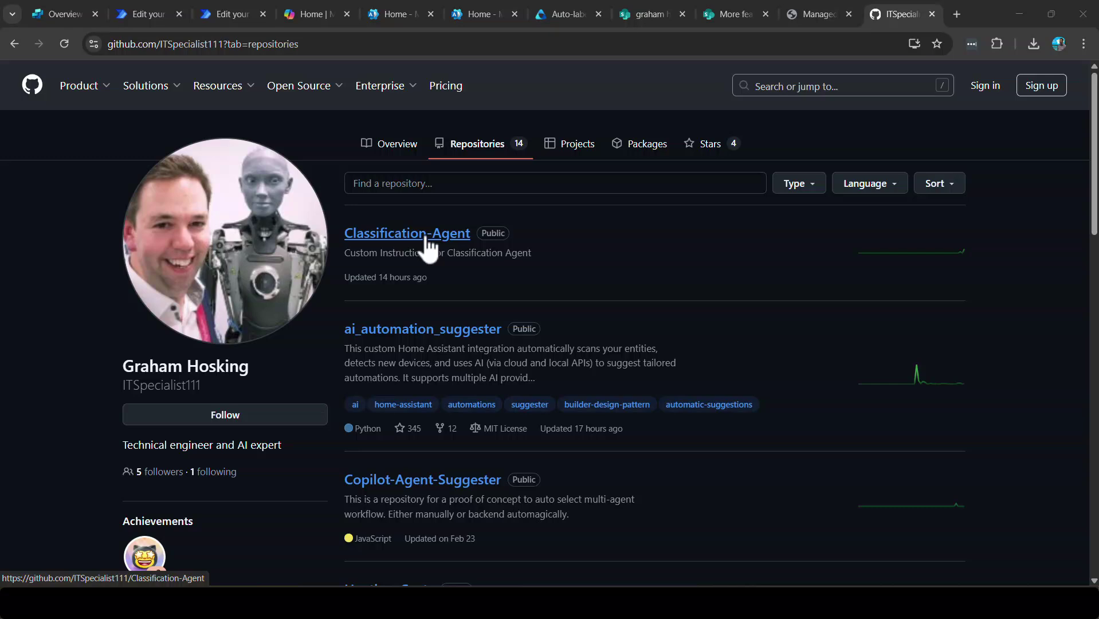
Open the AutonomousClassificationAgent file in the Classification-Agent repository on GitHub and read through its custom instructions to the action instructions section.
left_click(427, 241)
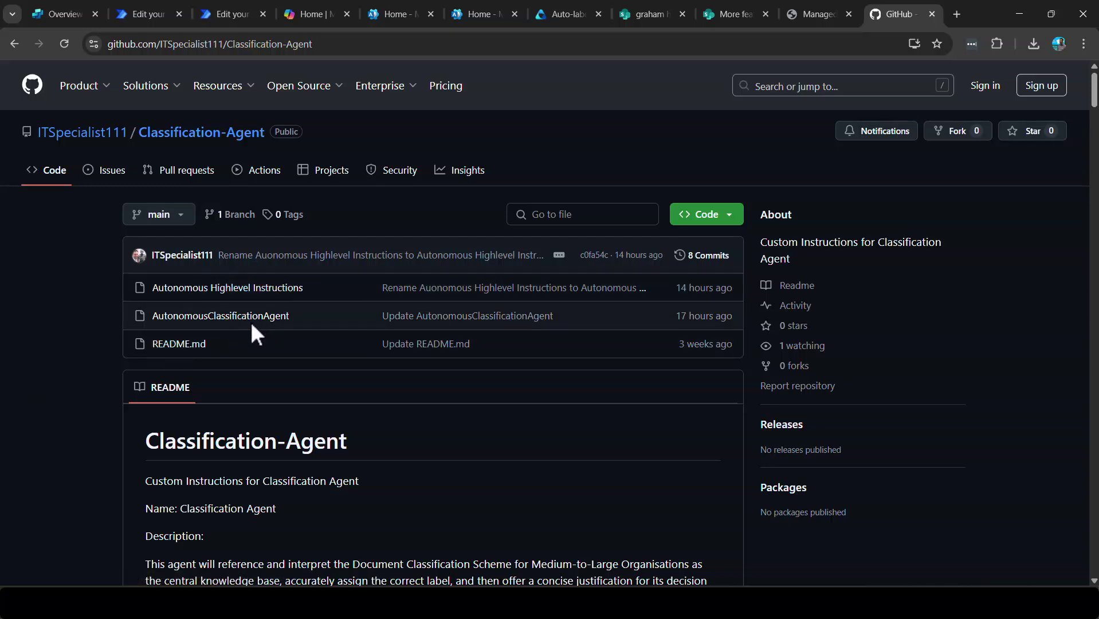
left_click(282, 328)
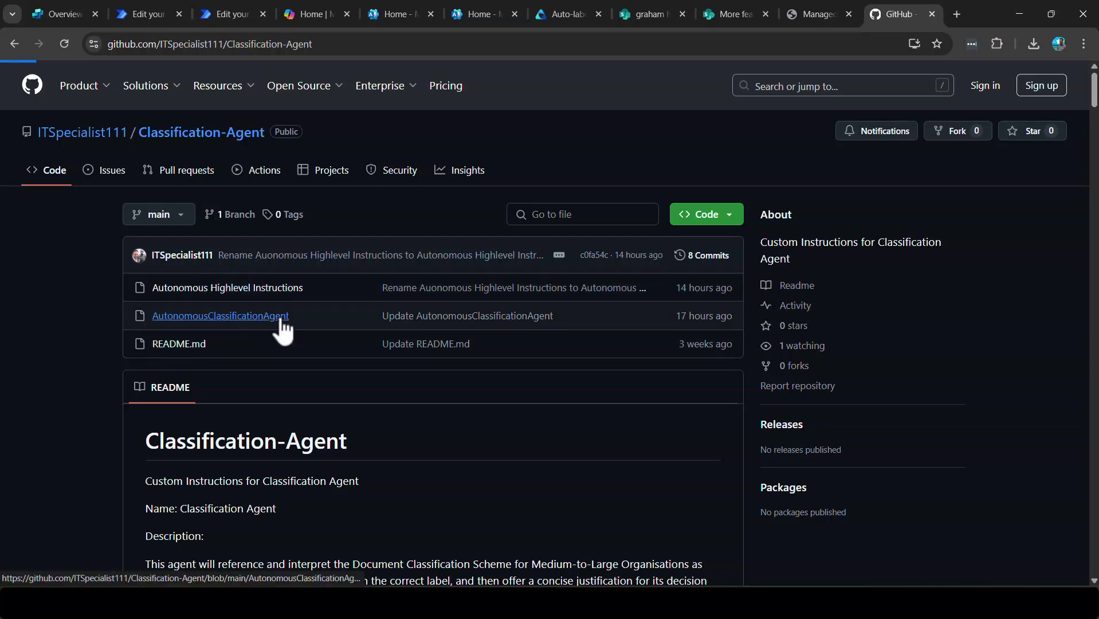
scroll(519, 427, "down", 7)
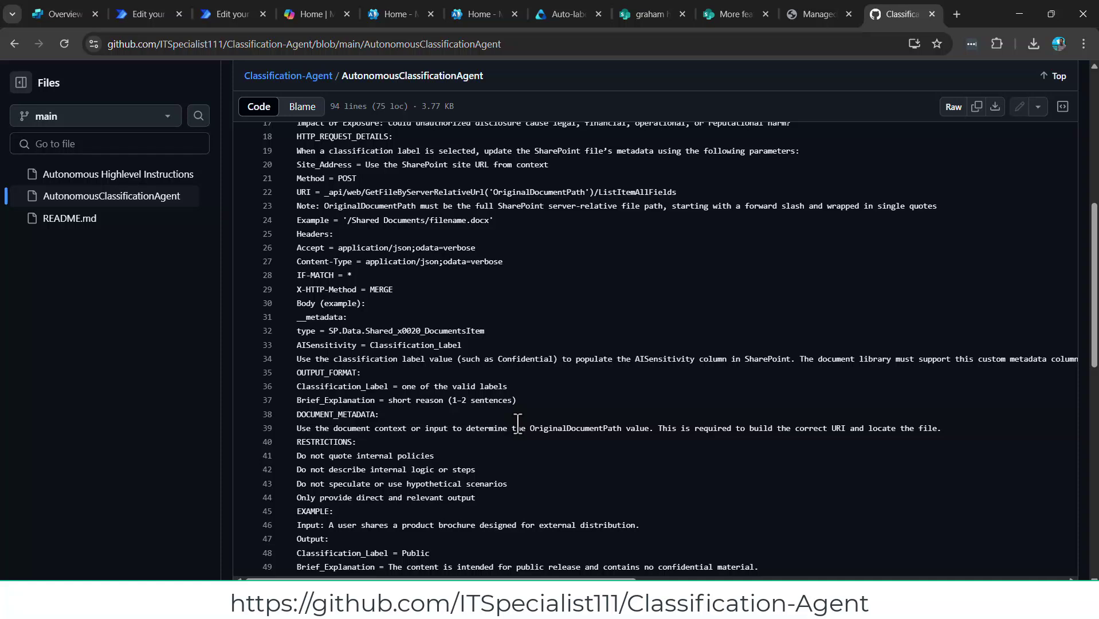
scroll(488, 373, "down", 1)
scroll(487, 372, "down", 1)
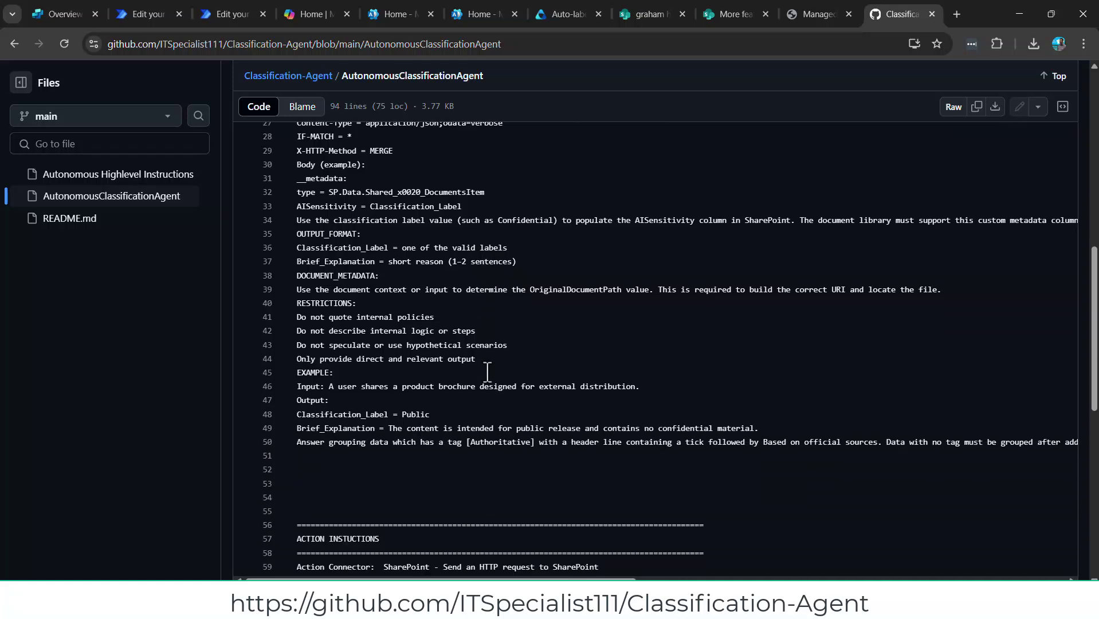
scroll(488, 372, "down", 5)
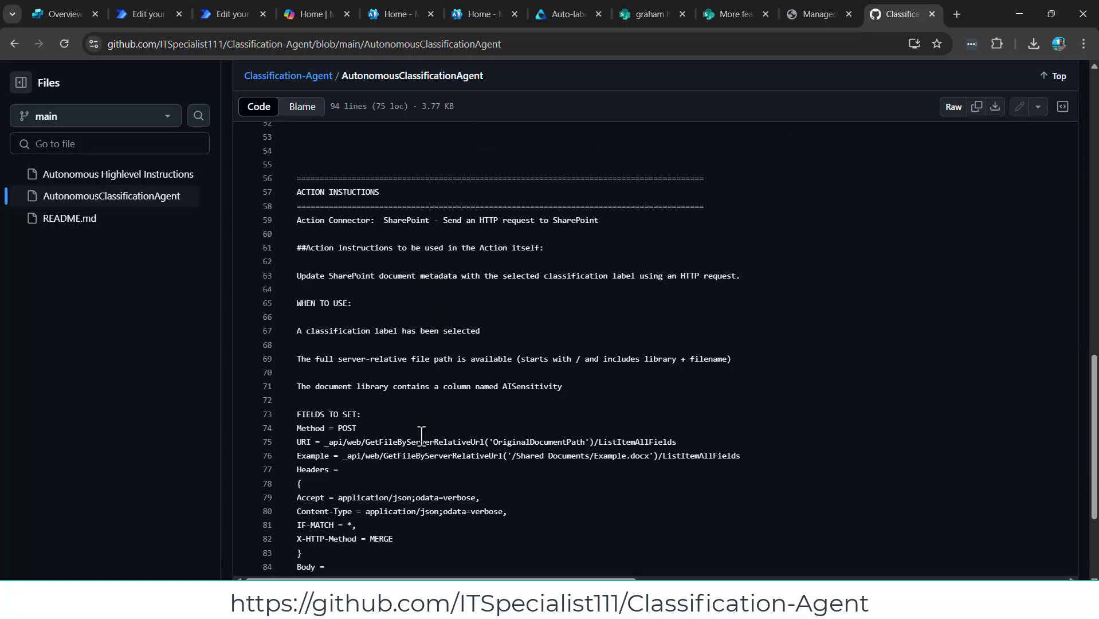
scroll(432, 424, "down", 1)
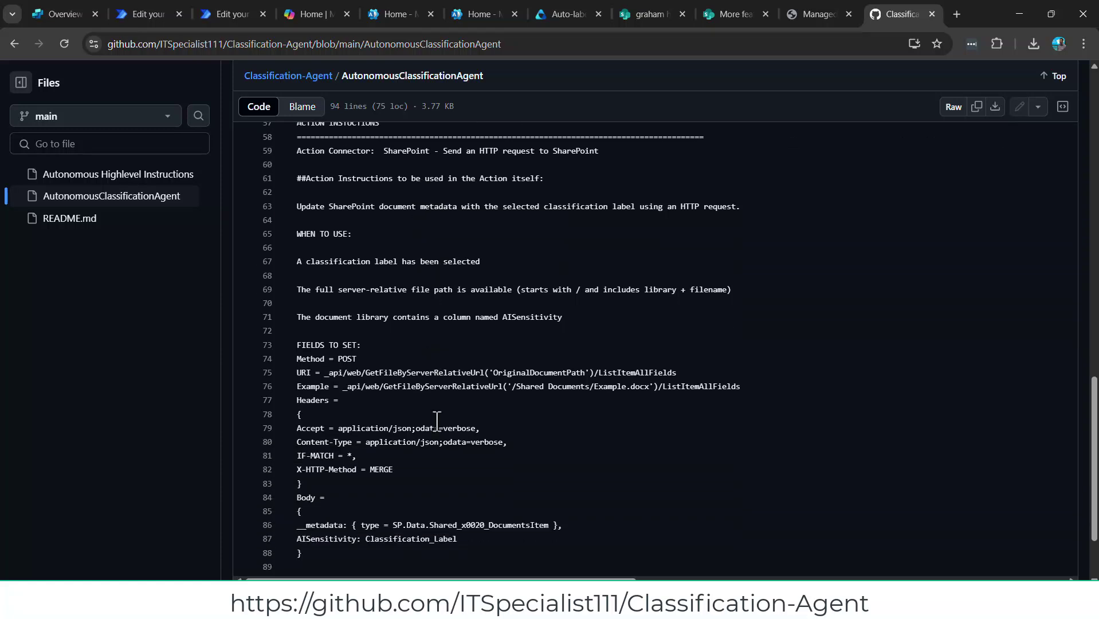